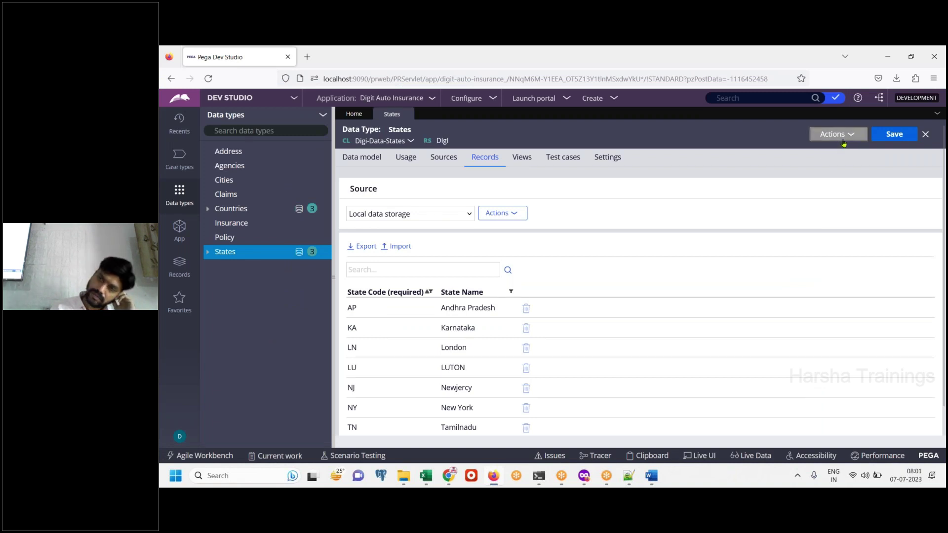
Step: Refresh the States data type and paste a screenshot of its records into the Word notes, followed by the line "Add values"
left_click(841, 135)
left_click(833, 146)
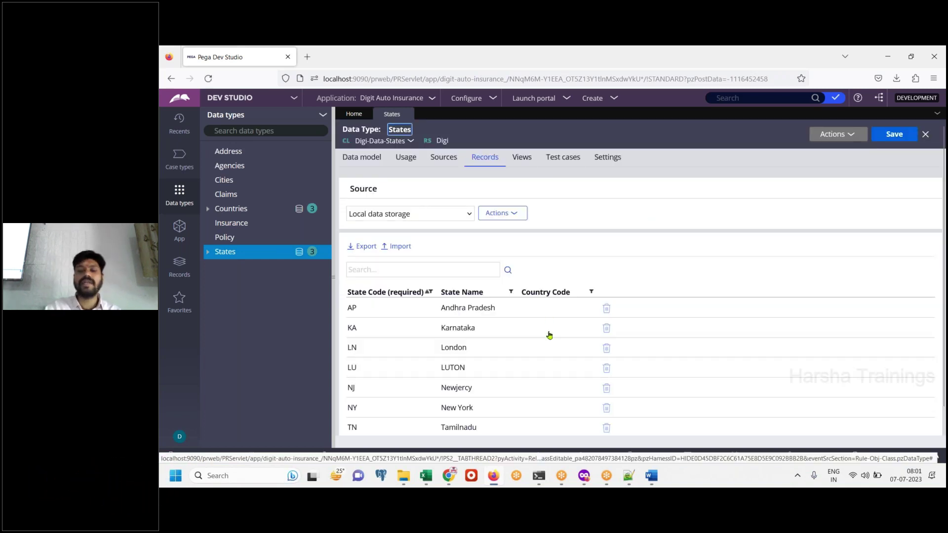
left_click(658, 482)
key("ctrl+v")
key("Return")
type("Add values")
key("Return")
key("ctrl+s")
left_click(657, 482)
Step: In the States records in Pega Dev Studio, set the Country Code to IND for Andhra Pradesh and Karnataka
left_click(554, 309)
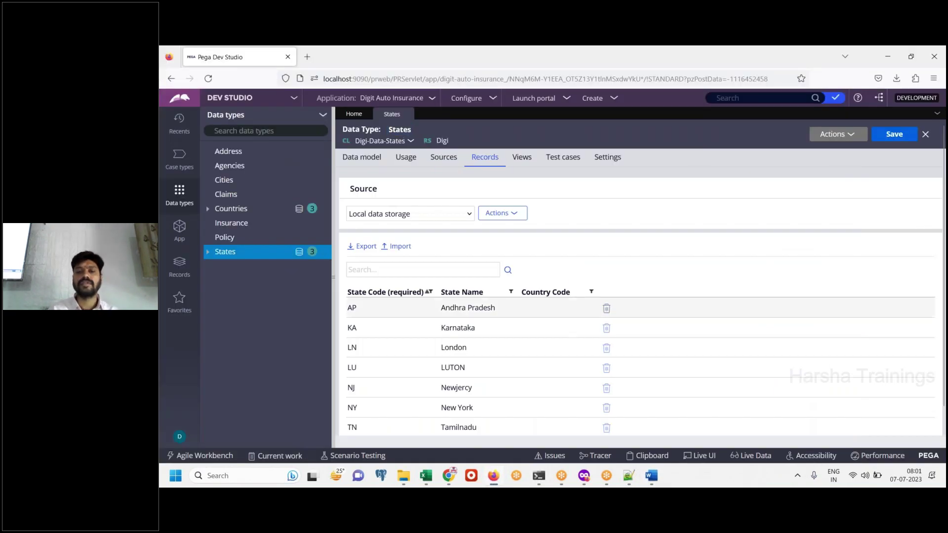
double_click(549, 308)
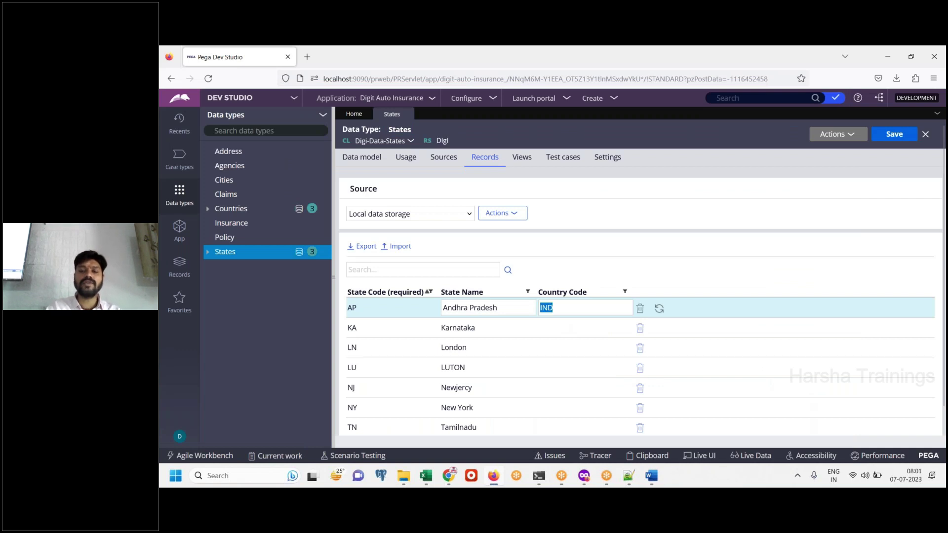
left_click(652, 477)
left_click(652, 476)
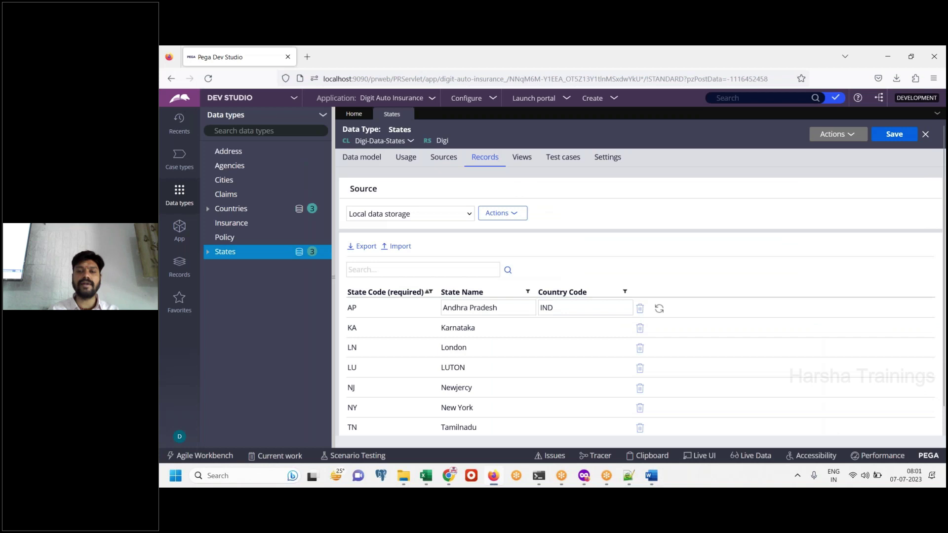
left_click(580, 327)
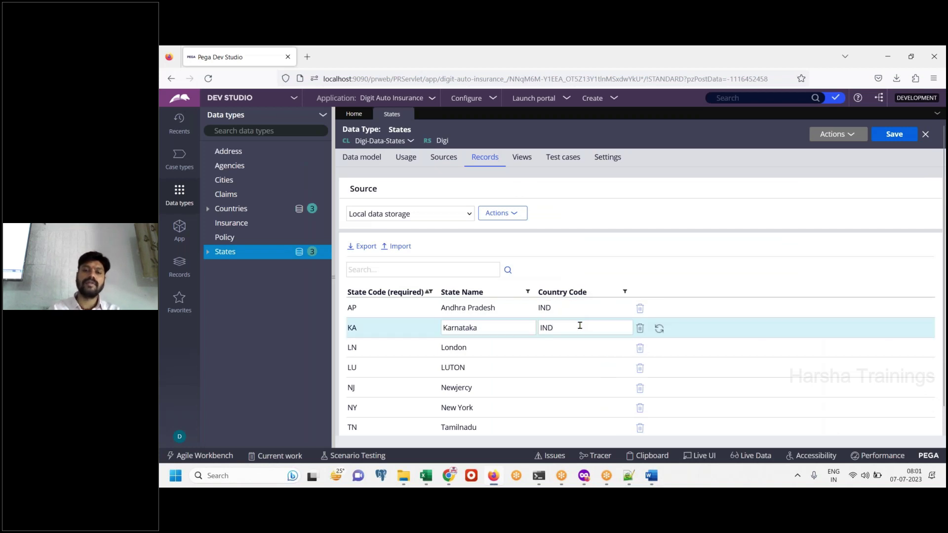
Step: Set the Country Code to UK for the London and LUTON records
left_click(569, 348)
type("UK")
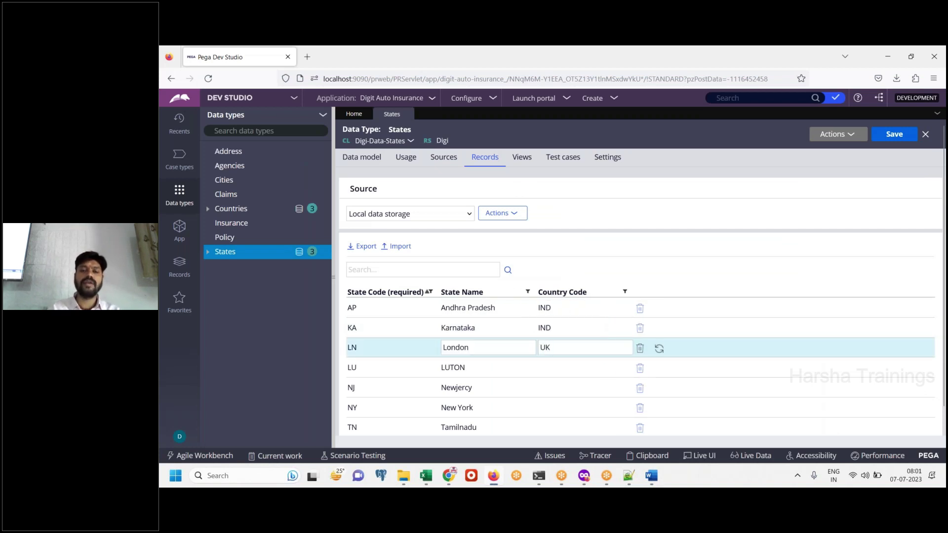
left_click(560, 371)
type("UK")
Step: Set the Country Code to USA for the Newjercy and New York records
left_click(558, 387)
type("US")
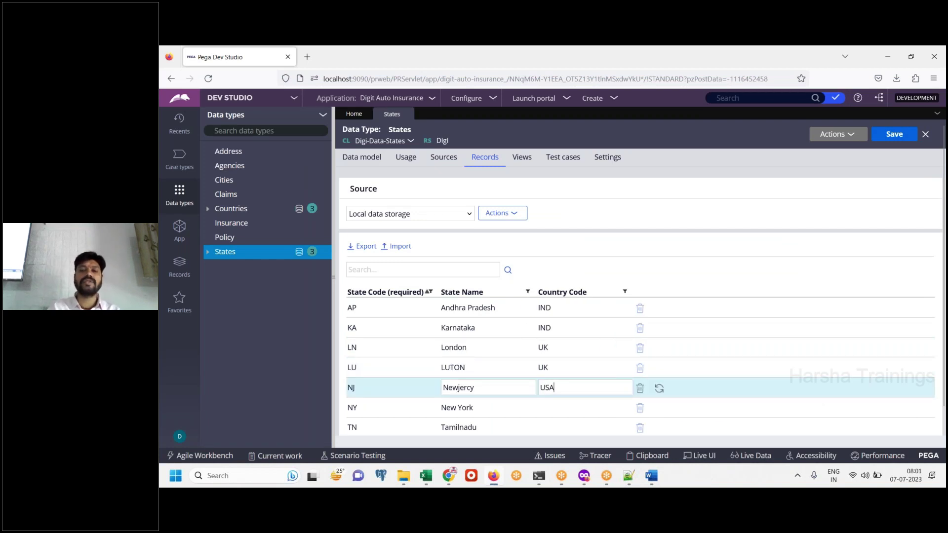
left_click(559, 408)
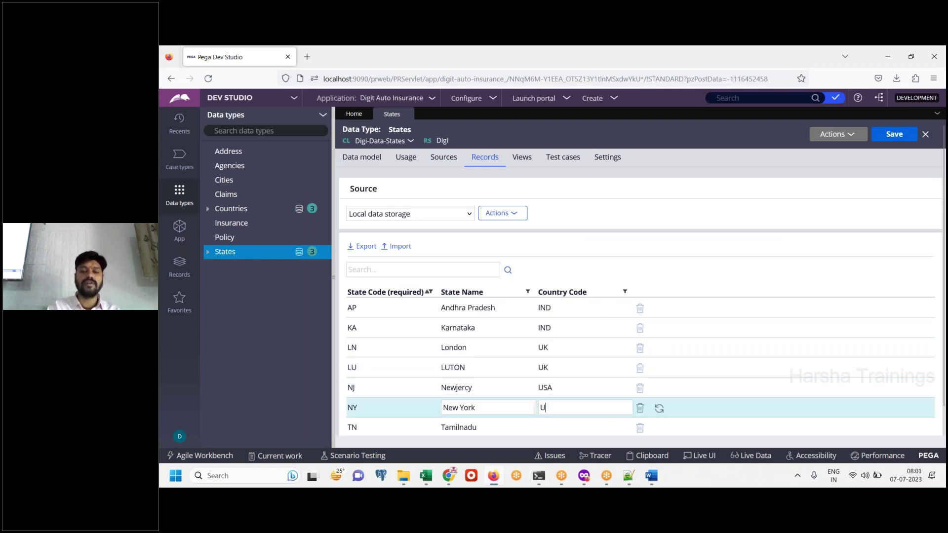
Step: Set the Country Code to IND for the Tamilnadu and Telangana records
left_click(559, 428)
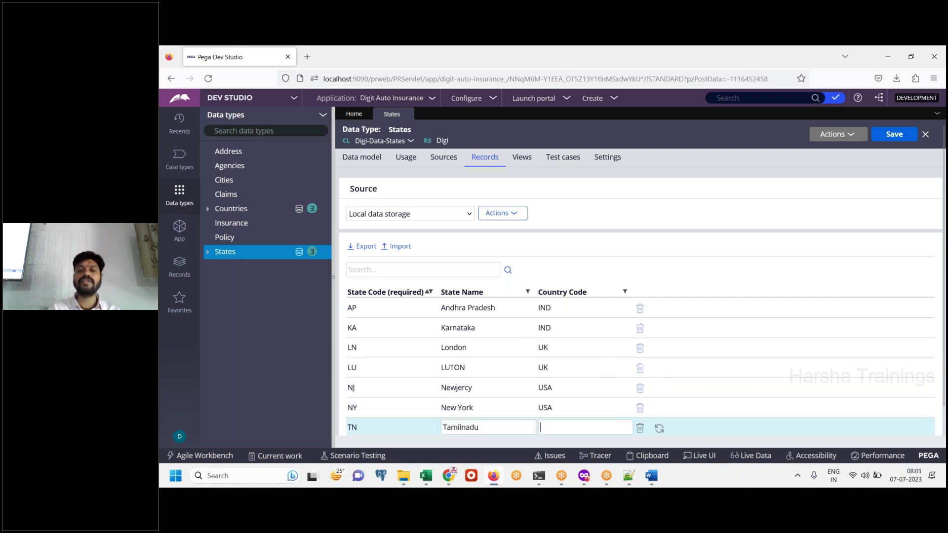
type("IND")
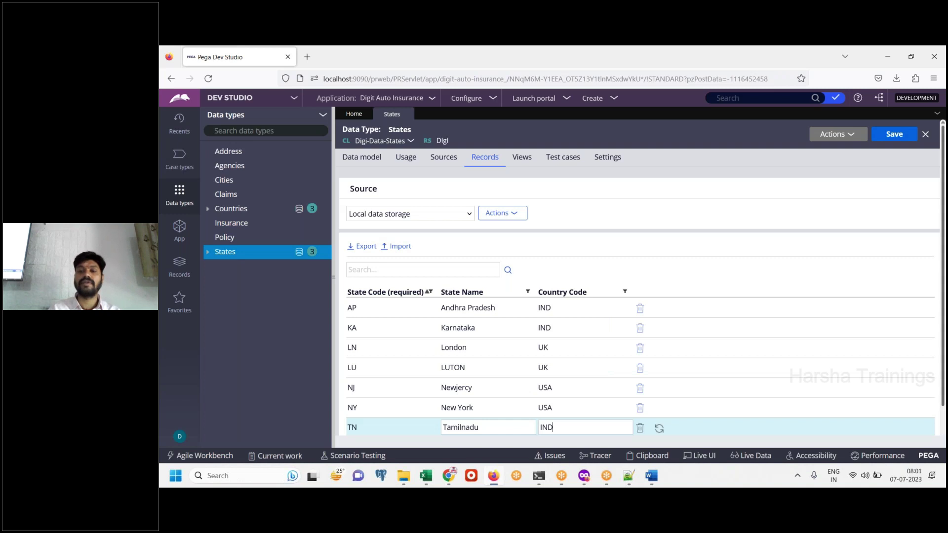
scroll(565, 428, "down", 1)
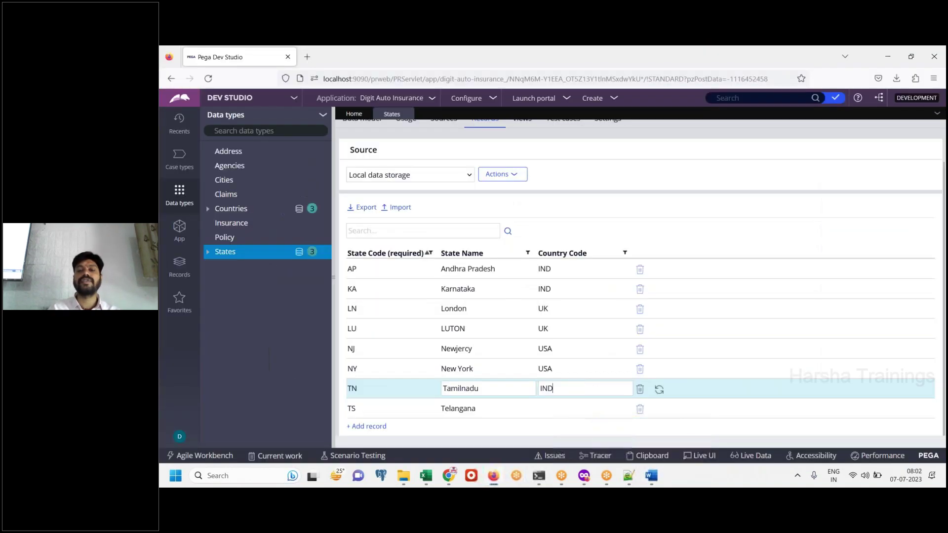
left_click(566, 409)
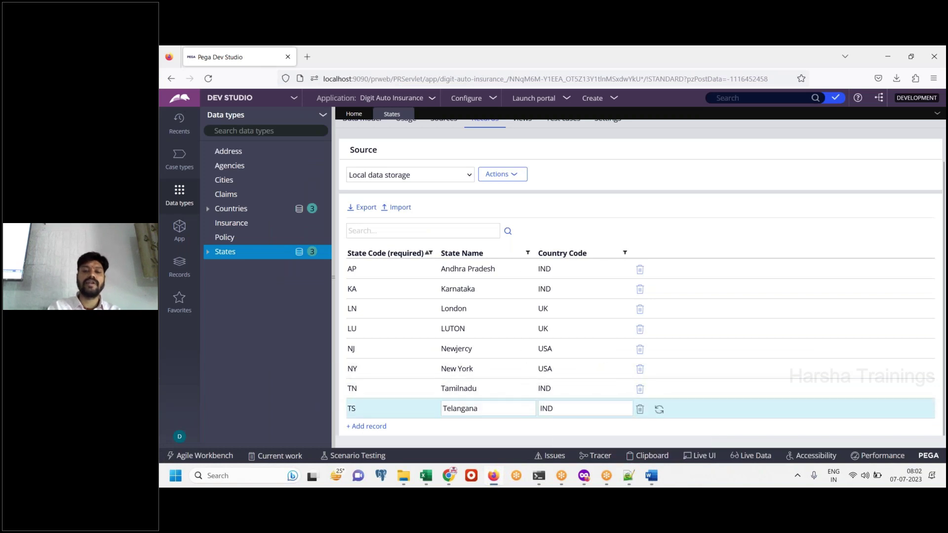
Step: Paste a screenshot of the records into the Word notes with the line "Save, Done.", and save the States data type in Dev Studio
left_click(652, 476)
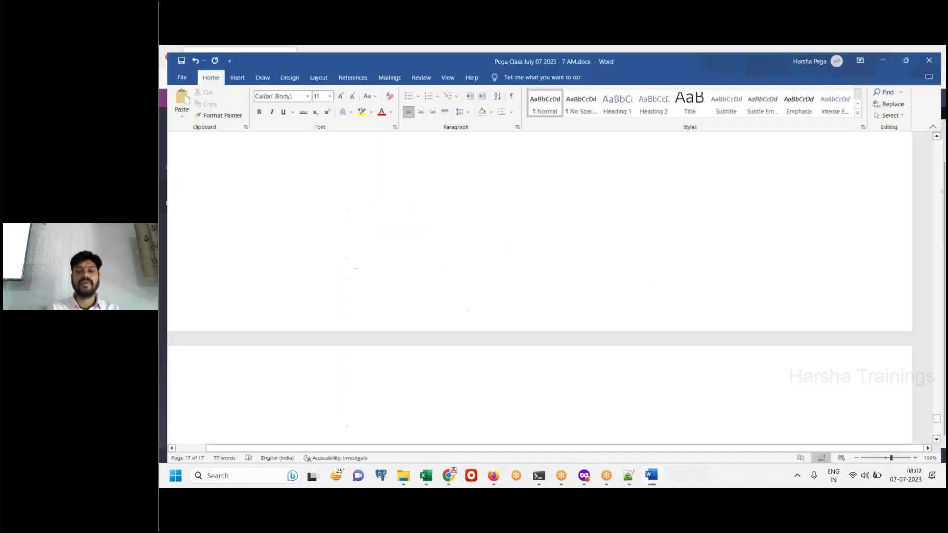
key("ctrl+v")
key("Return")
type("Sae.")
key("BackSpace")
key("BackSpace")
type("ve, Done.")
key("alt+Tab")
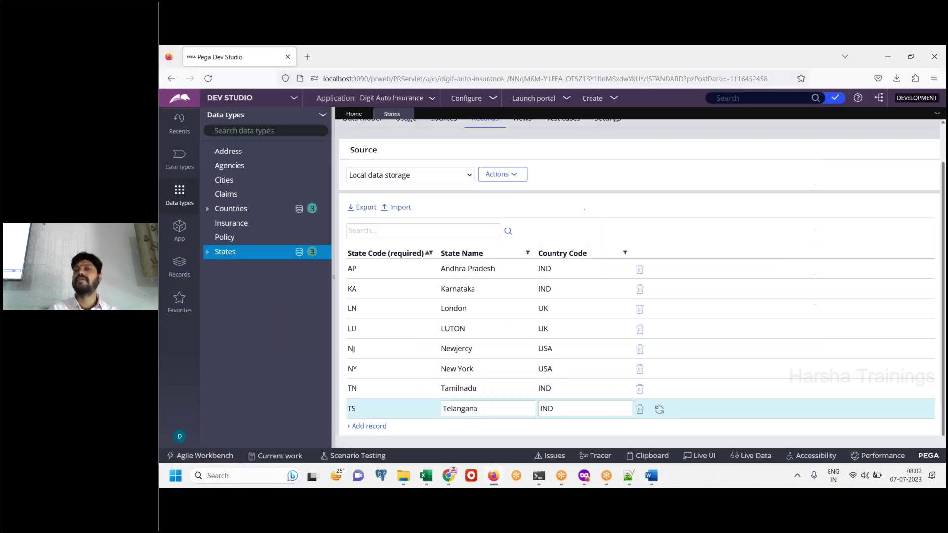
scroll(900, 198, "up", 1)
left_click(894, 130)
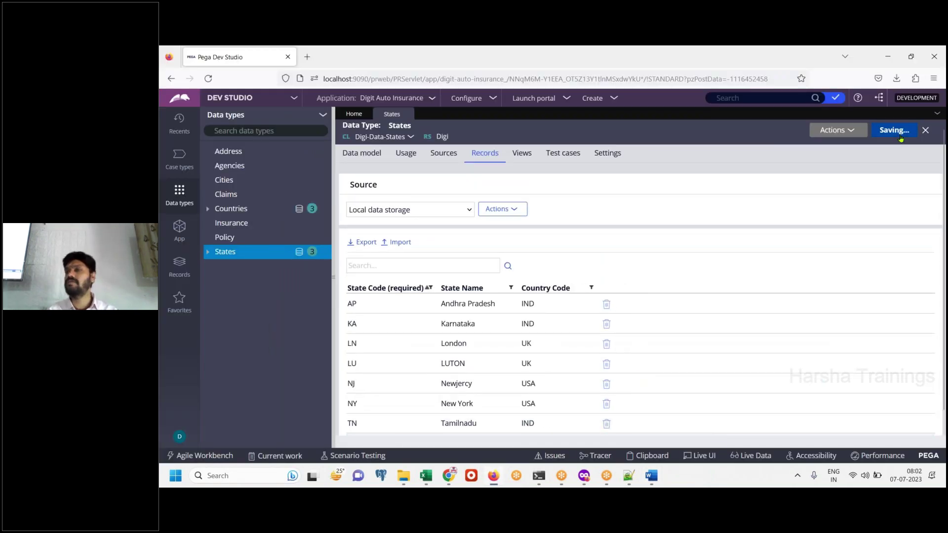
Step: Add the line "Now, Open the RD rule which is source of state dropdown" to the Word notes
left_click(652, 477)
key("Return")
key("Return")
type("Now, Ope")
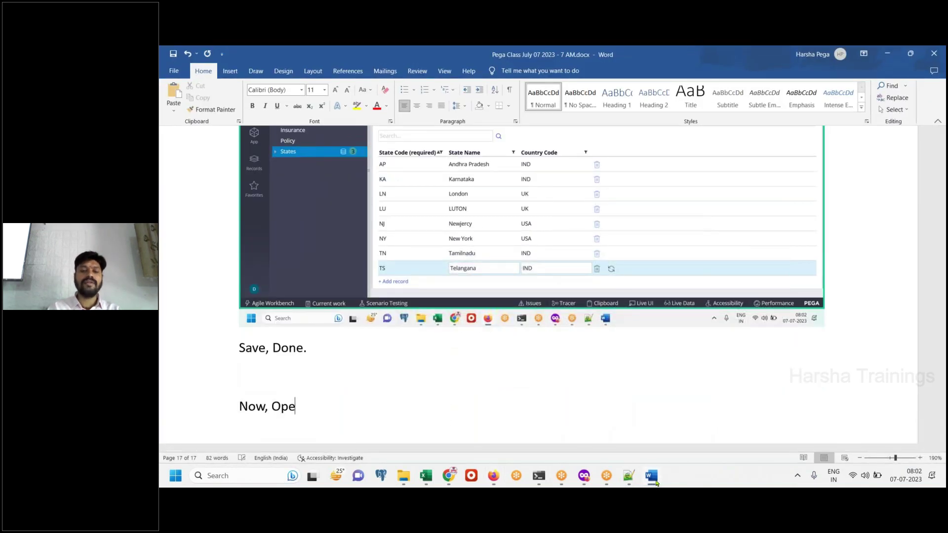
type("n the RD rule ")
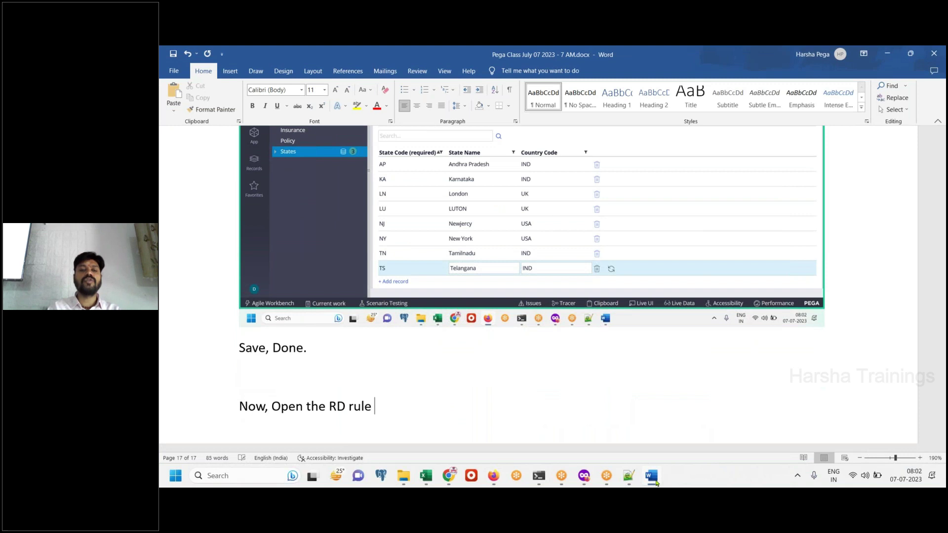
type("which is source of")
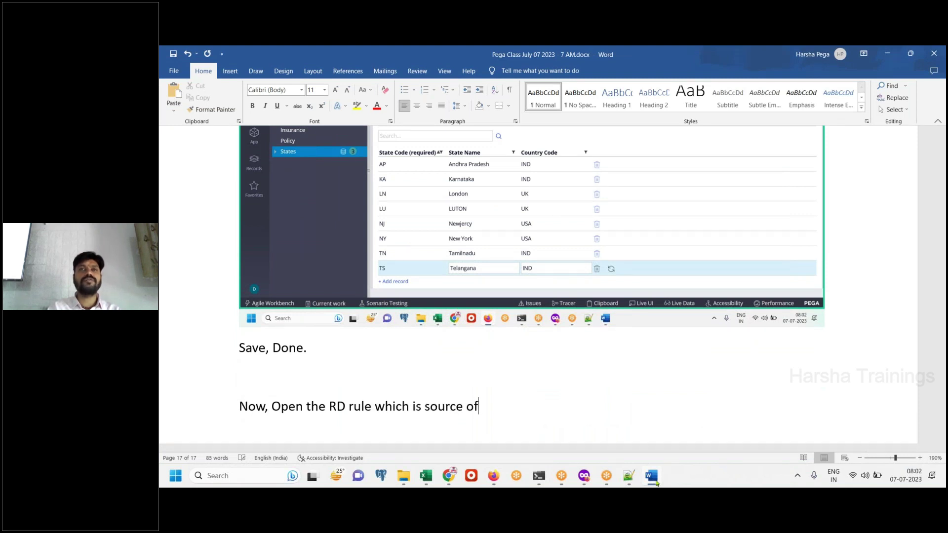
type(" state dropd")
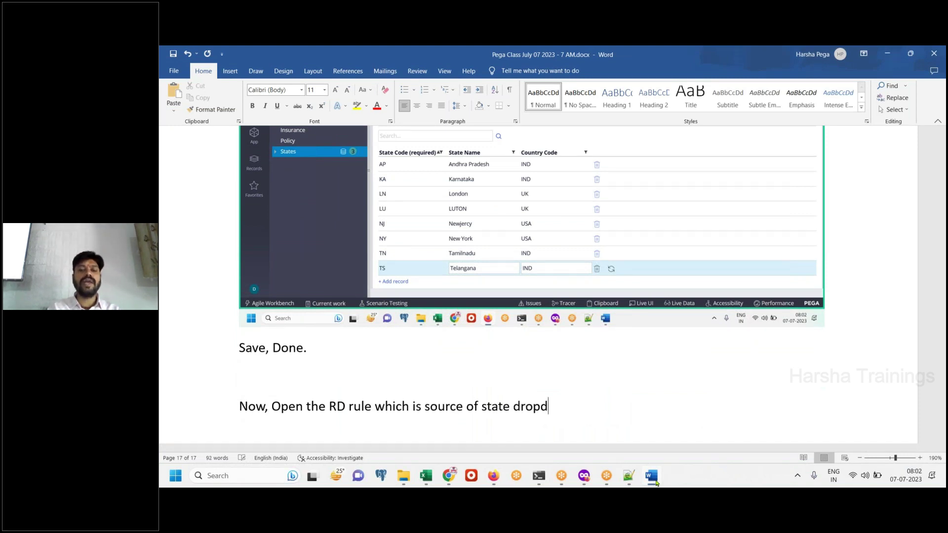
type("own")
key("Return")
left_click(652, 476)
Step: Open the recent fetchStates report definition and save it as a new version in ruleset Digi 01-01-03, applied to Digi-Data-States
left_click(179, 121)
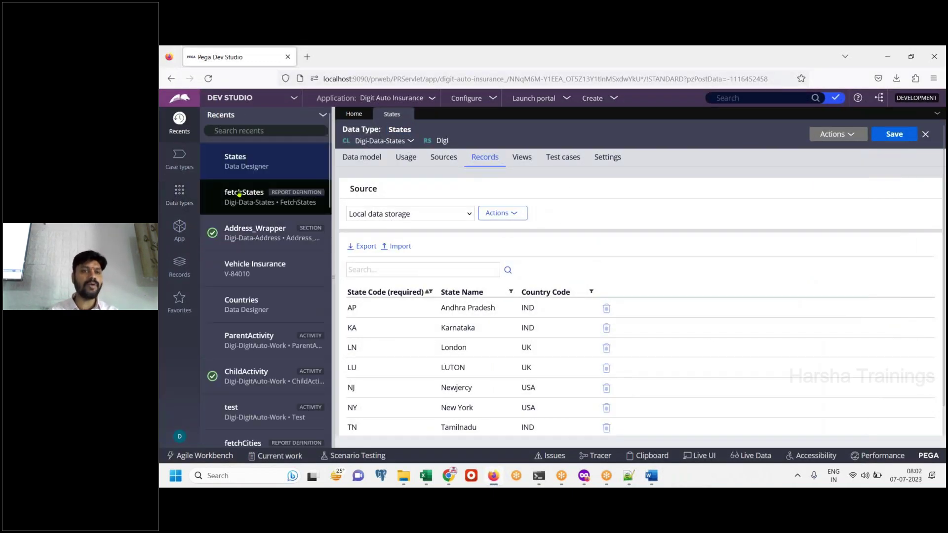
left_click(272, 197)
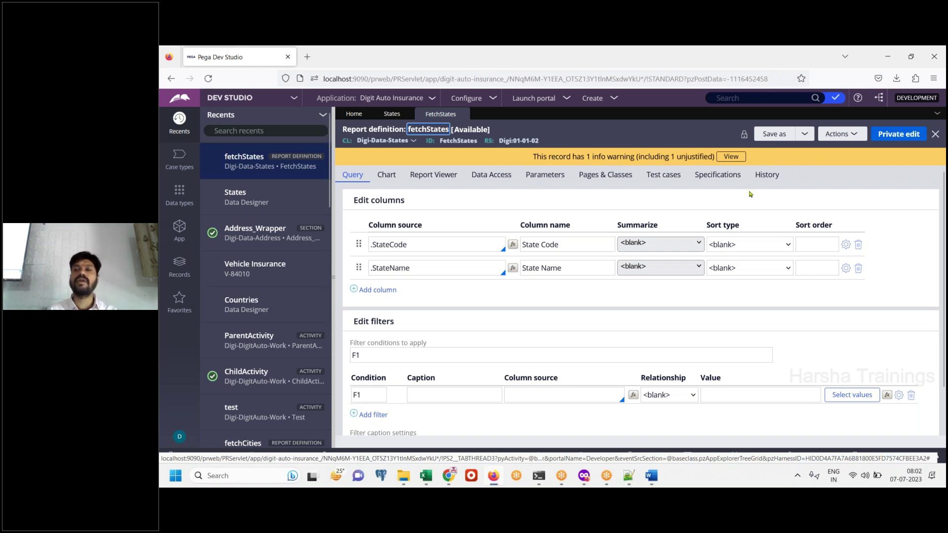
left_click(775, 133)
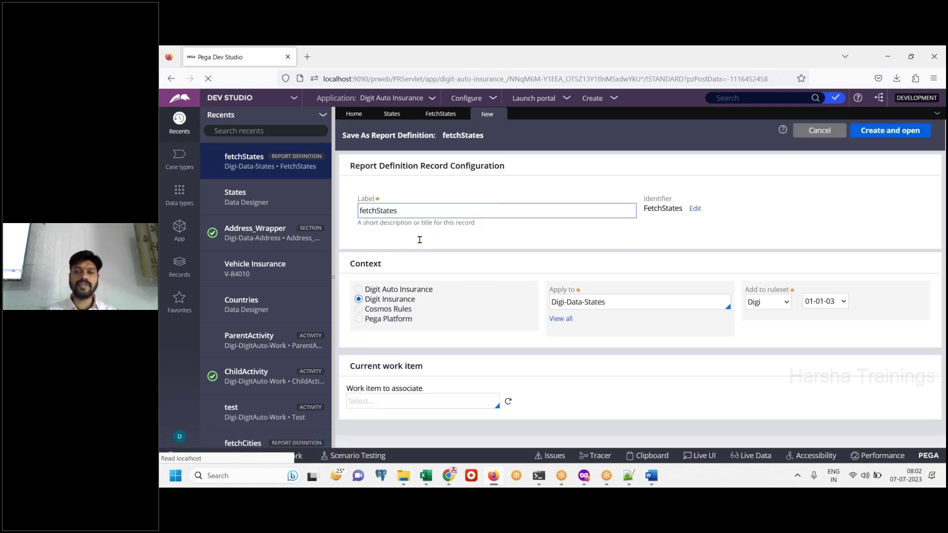
left_click(890, 132)
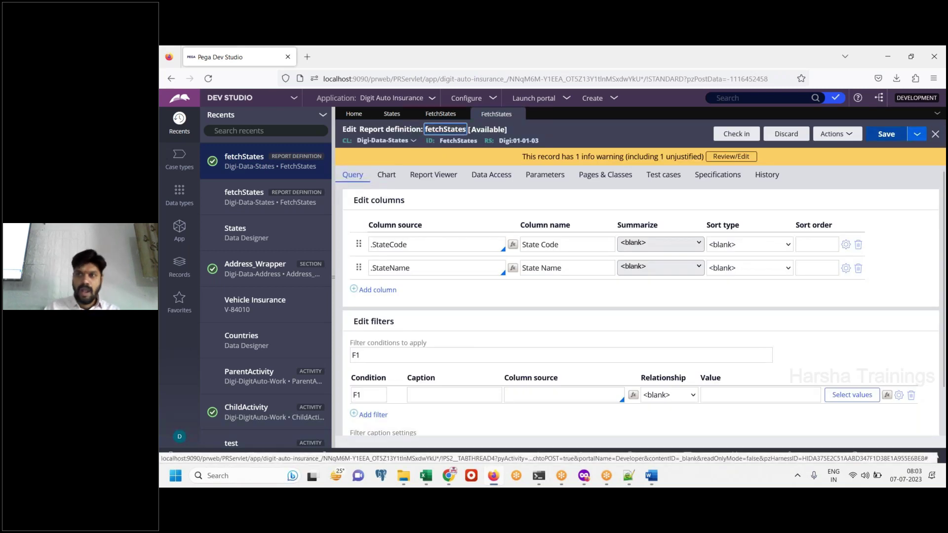
Step: Paste a screenshot of the new fetchStates version into the Word notes and add the line "Parameters tab"
left_click(651, 475)
key("ctrl+v")
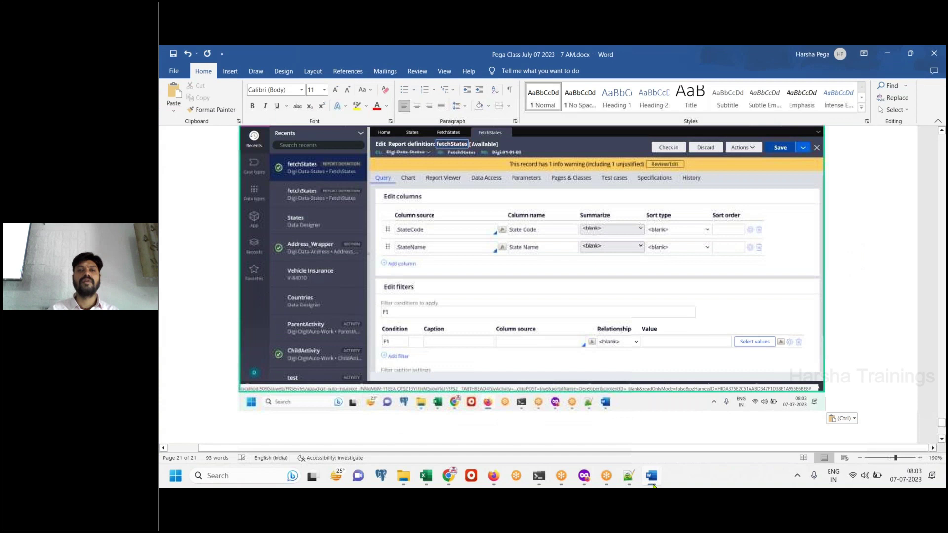
left_click(650, 476)
left_click(650, 476)
key("Return")
type("Parameters tab")
key("Return")
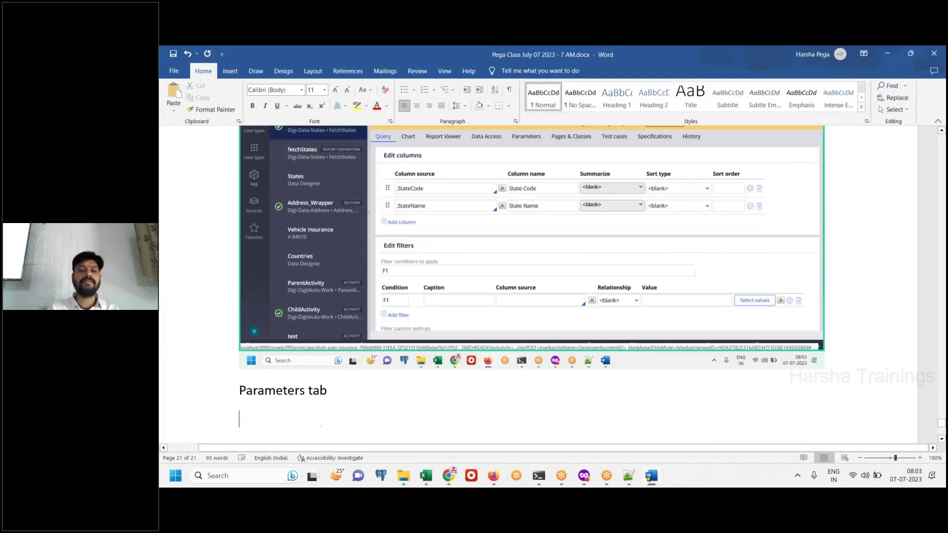
left_click(650, 477)
Step: Define a parameter named CountryCD with data type Text in the fetchStates report definition
left_click(543, 177)
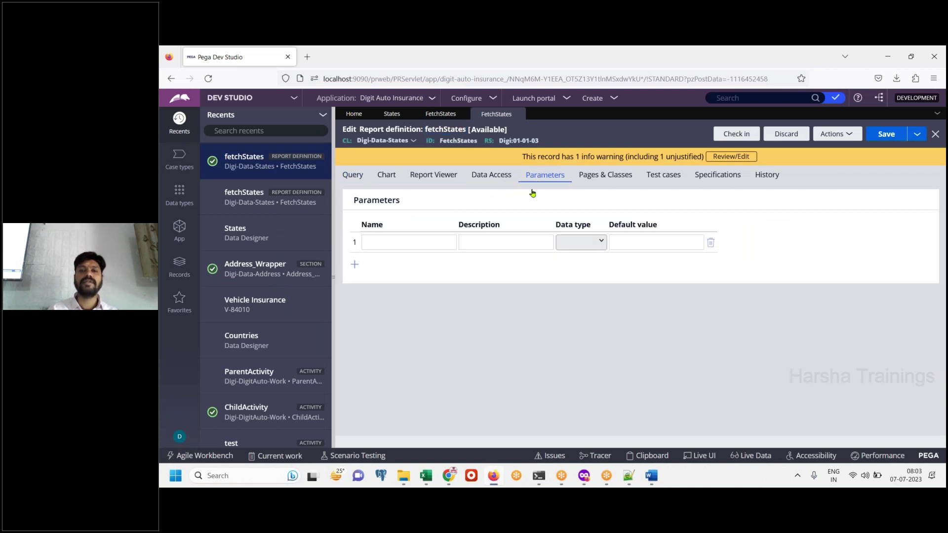
left_click(426, 238)
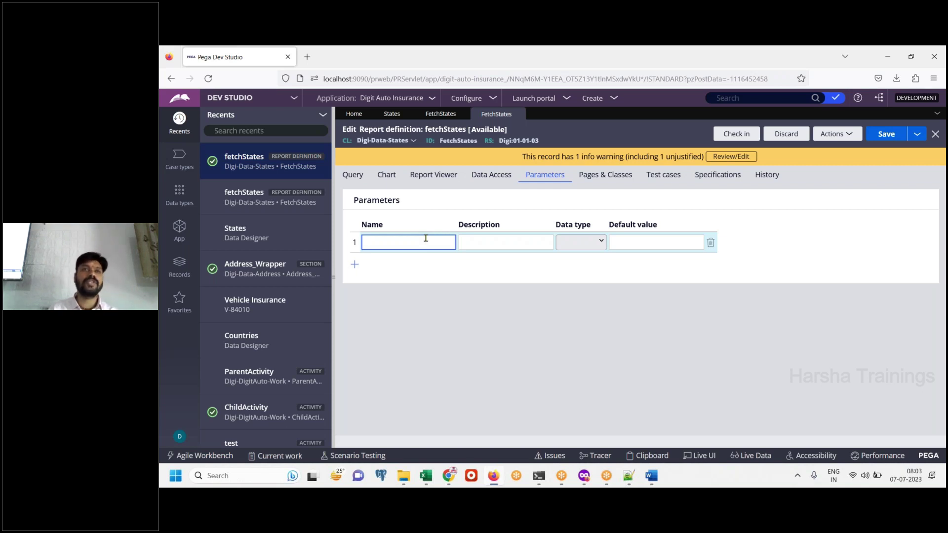
type("Cou")
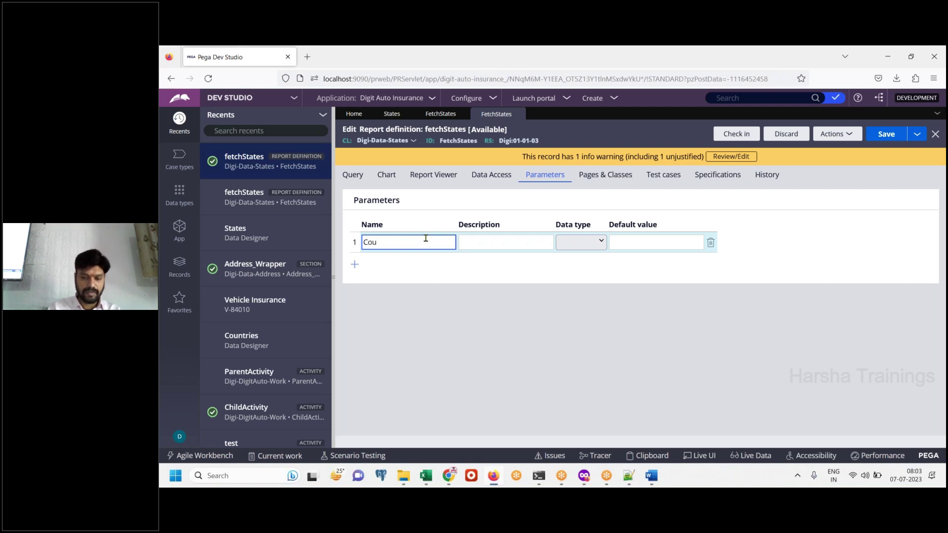
type("ntryCD")
key("Tab")
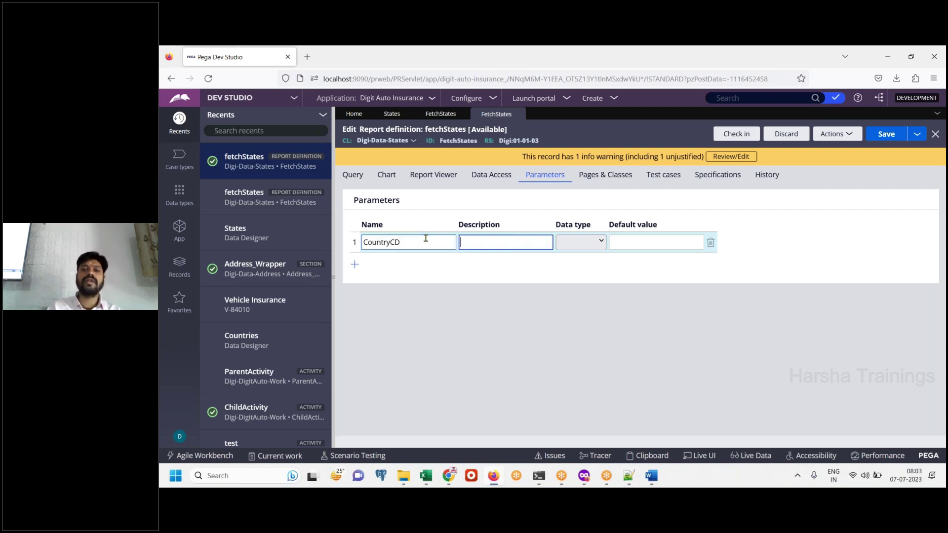
left_click(581, 242)
left_click(581, 271)
left_click_drag(594, 230, 361, 232)
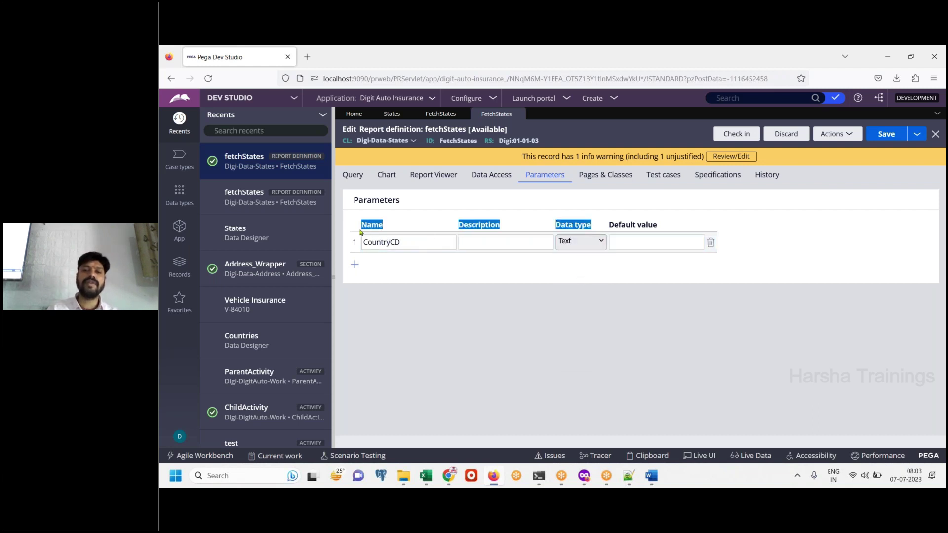
Step: Paste a screenshot of the CountryCD parameter definition into the Word notes
left_click(650, 476)
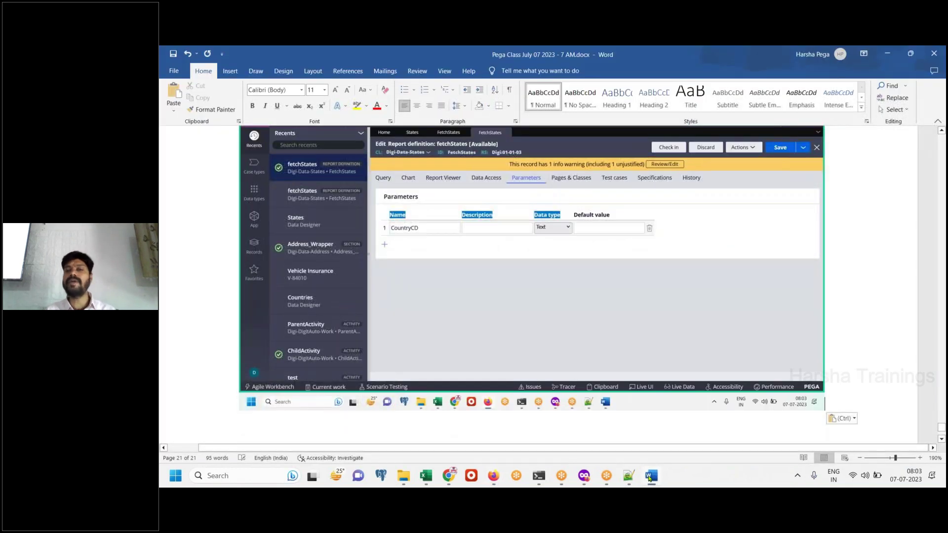
left_click(650, 475)
left_click(588, 390)
Step: Paste a screenshot of the fetchStates query settings into the Word notes and add the line "Add filter condition"
left_click(353, 176)
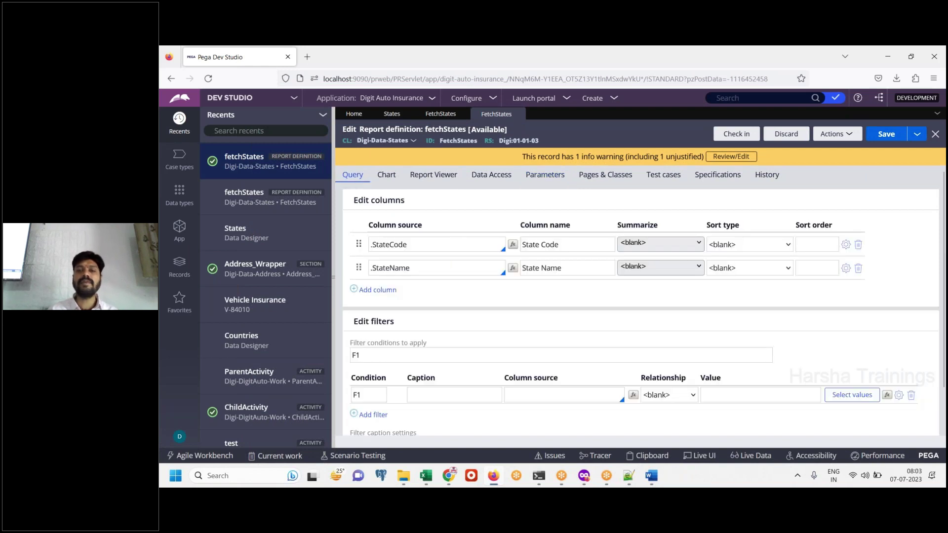
left_click(650, 475)
left_click(650, 475)
left_click(650, 475)
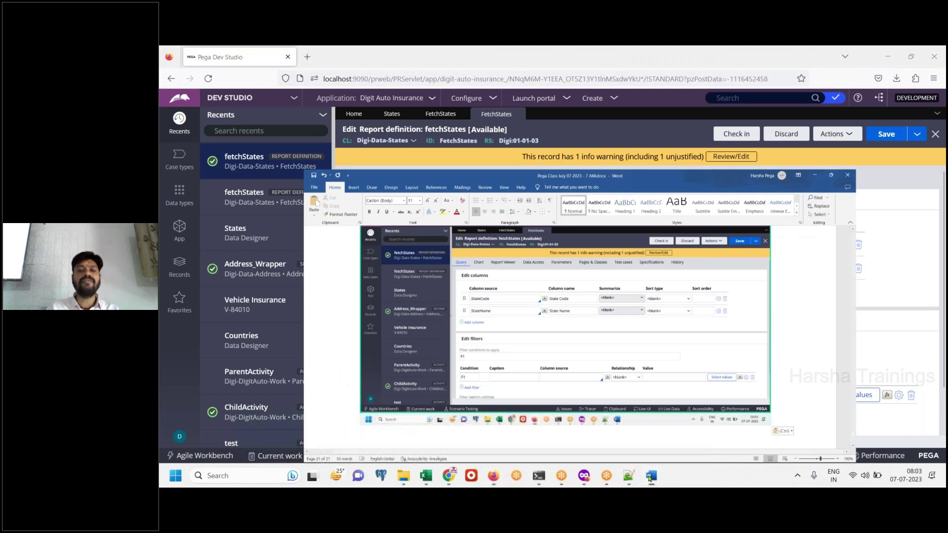
type("ilter ")
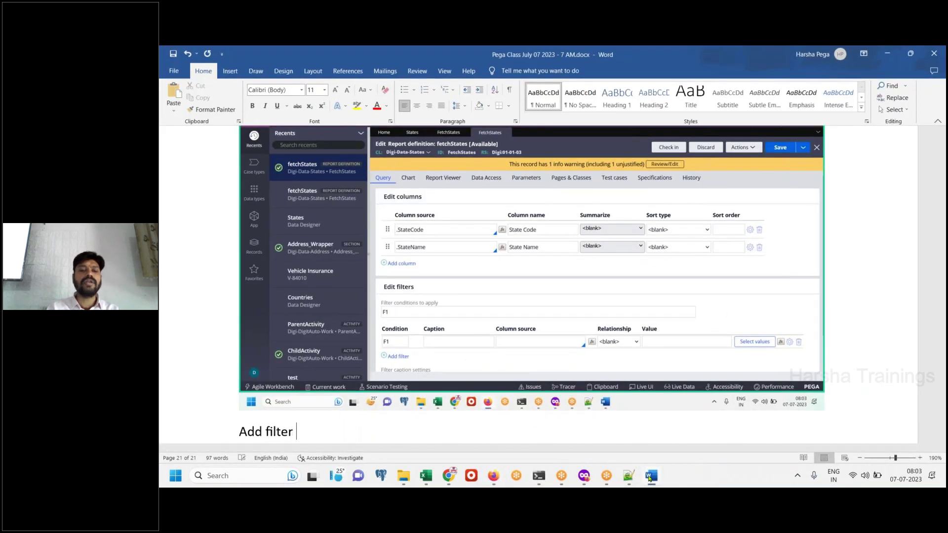
type("coundition")
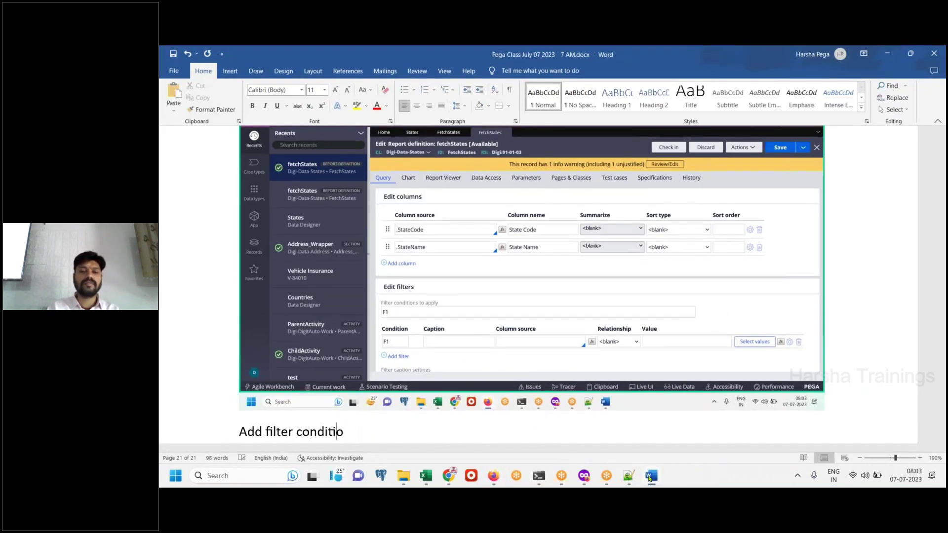
key("Return")
Step: Set filter F1's column source in fetchStates to .CountryCode and paste a screenshot of it into the Word notes
left_click(650, 477)
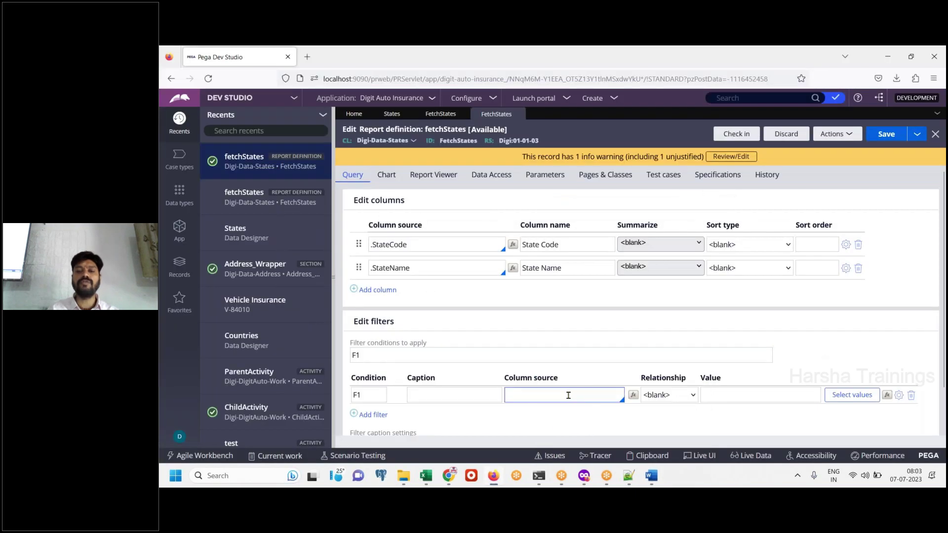
left_click(569, 395)
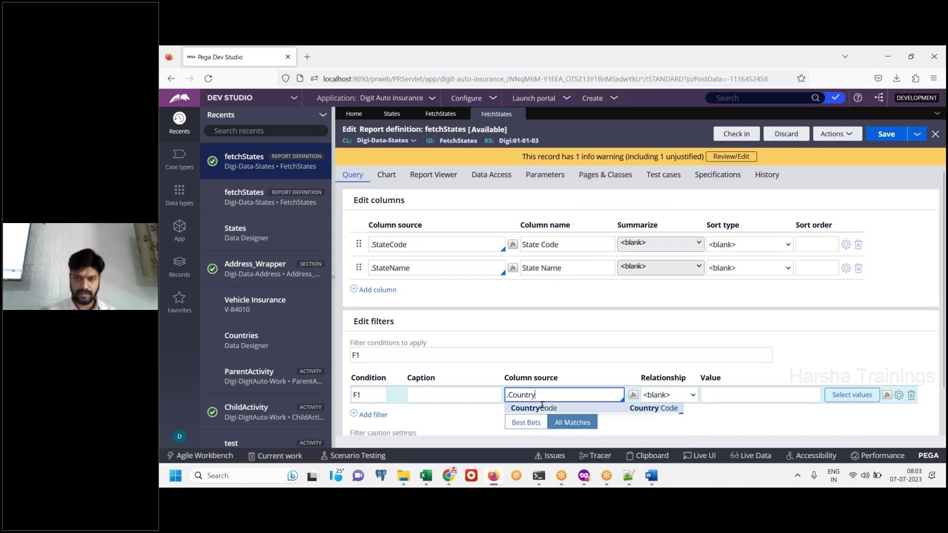
left_click(542, 407)
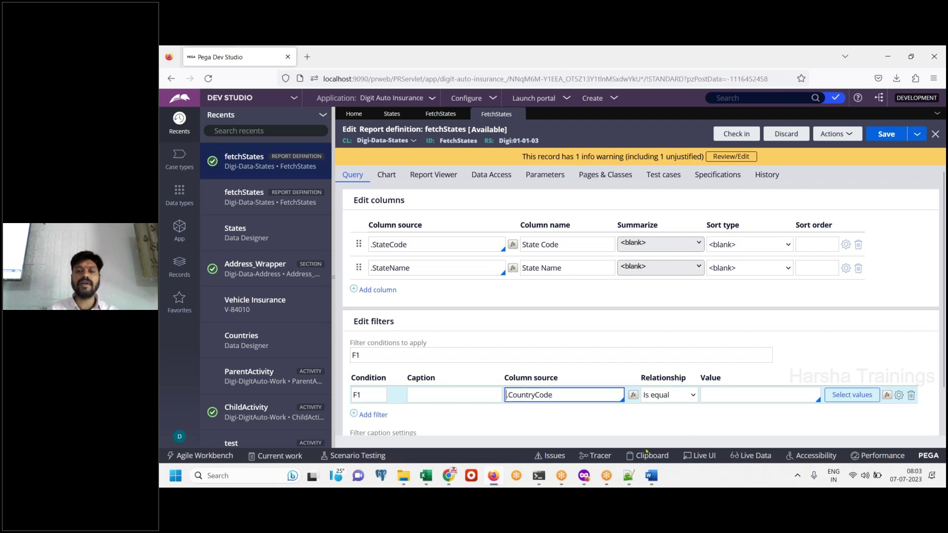
left_click(650, 476)
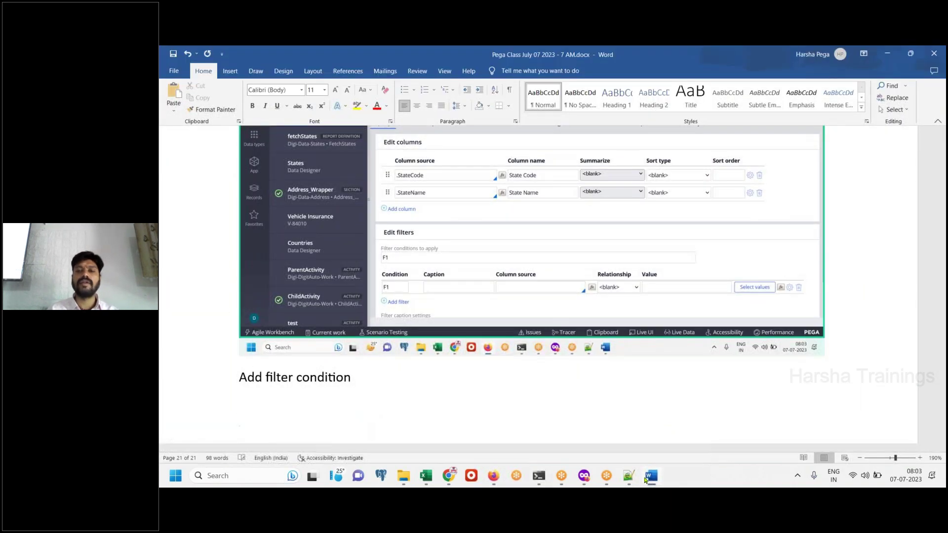
key("ctrl+v")
Step: Set the comparison value of filter F1 in the fetchStates report definition to the parameter Param.CountryCD
left_click(650, 476)
left_click(738, 396)
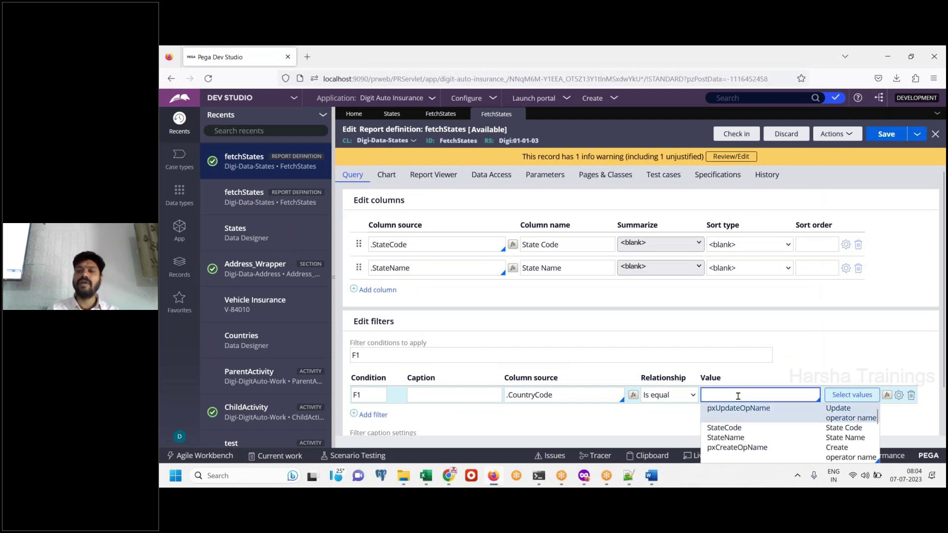
key("Down")
key("Down")
key("Down")
key("Down")
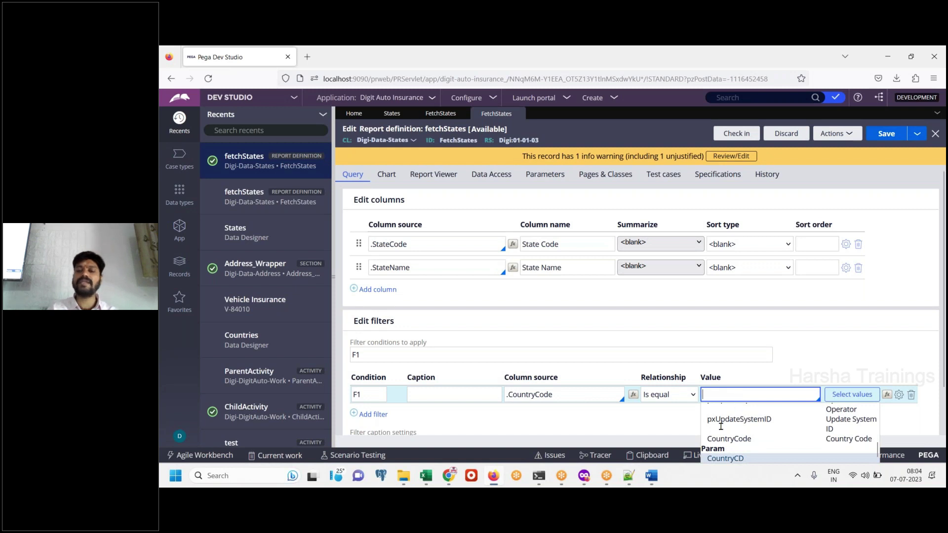
left_click(655, 475)
scroll(568, 297, "up", 5)
left_click(653, 475)
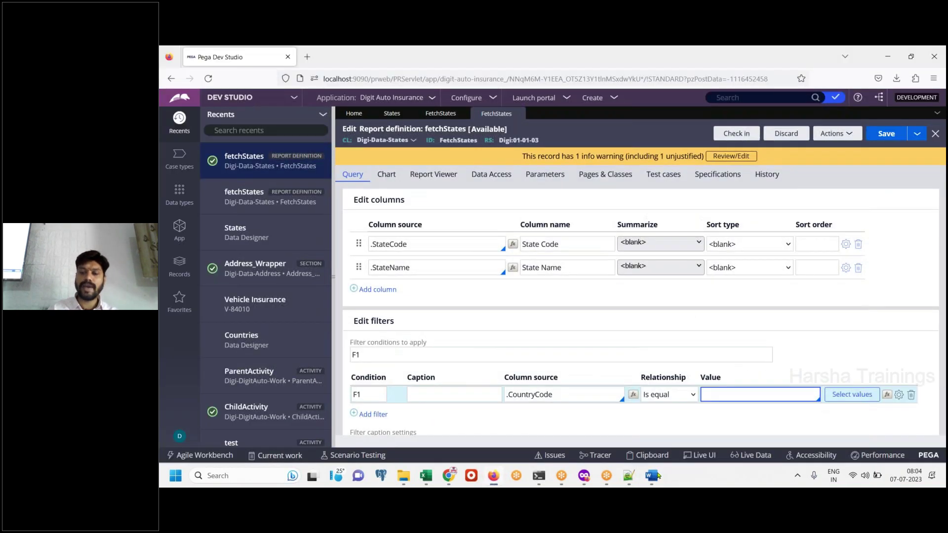
key("Return")
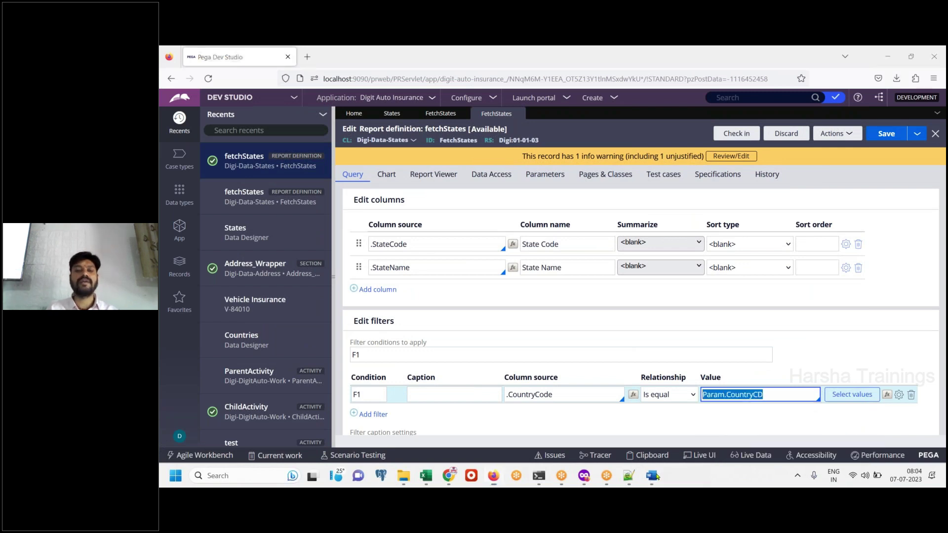
Step: Paste a screenshot of the completed filter condition into the Word notes and add the line "Save. Done."
left_click(652, 476)
key("ctrl+v")
type("Save. Done.")
key("Return")
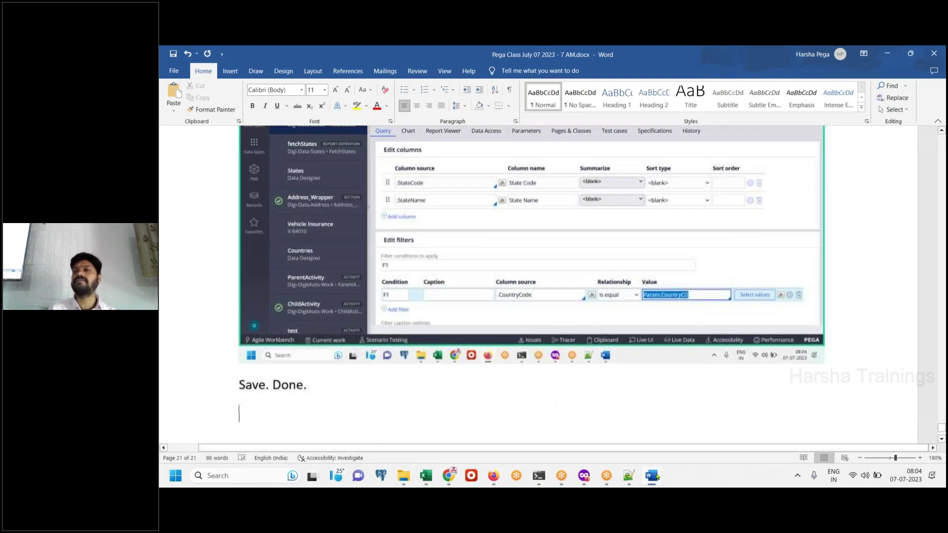
Step: Save the fetchStates report definition in Pega and add the line "Go to section" to the Word notes
left_click(652, 476)
left_click(883, 134)
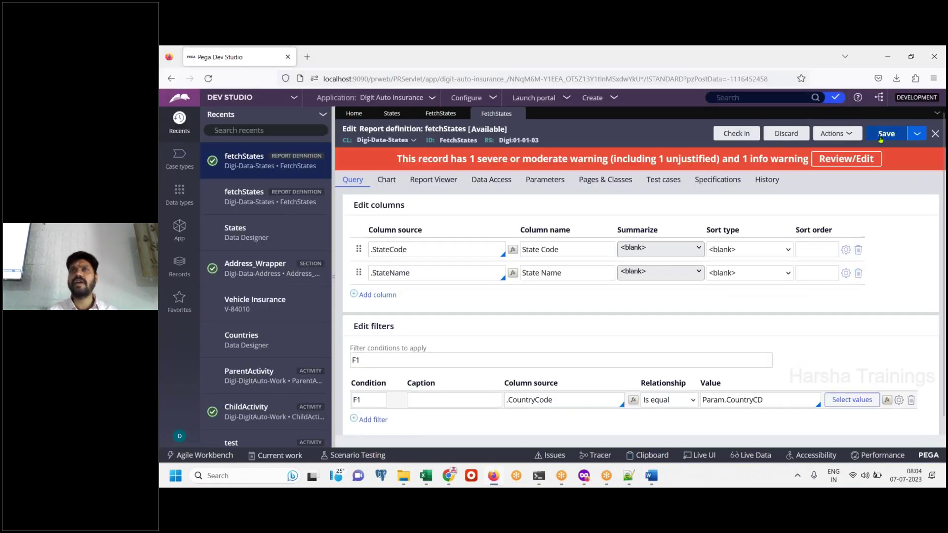
left_click(651, 476)
type("Go to section")
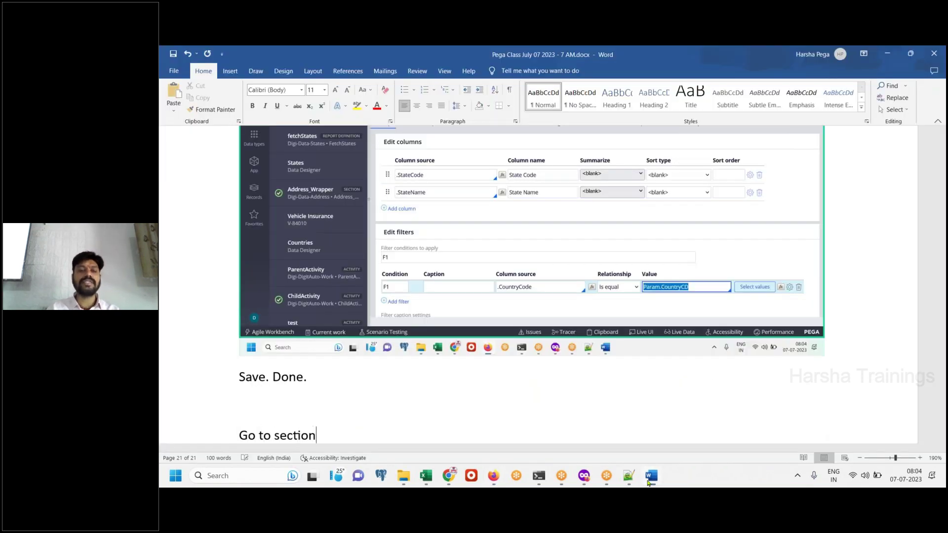
key("Return")
Step: Open the recent Address_Wrapper section and document it in the Word notes with a screenshot and the line "Cell properties of state"
key("alt+Tab")
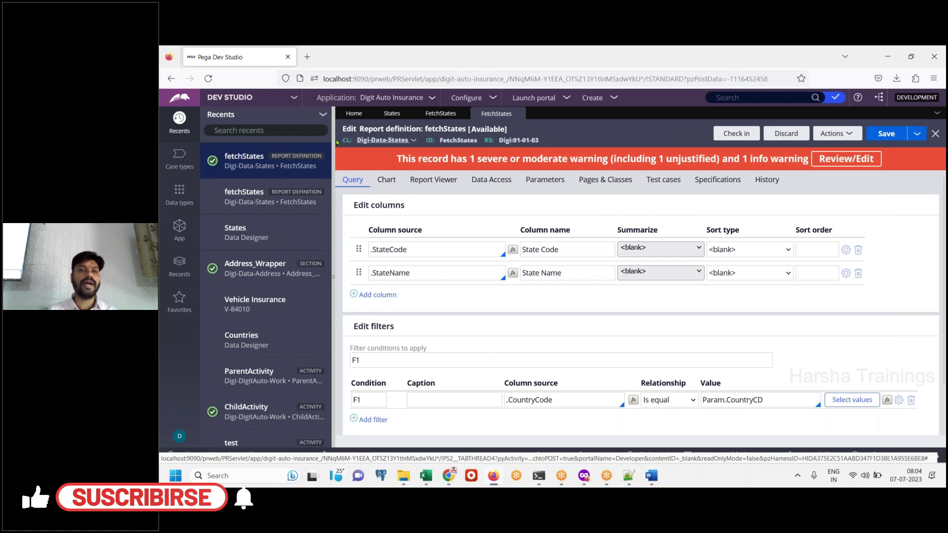
left_click(250, 267)
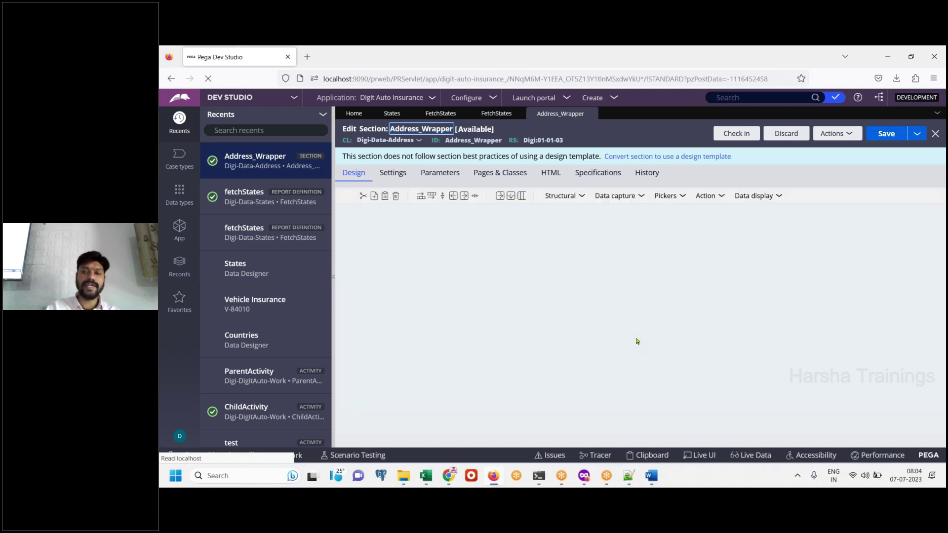
left_click(652, 476)
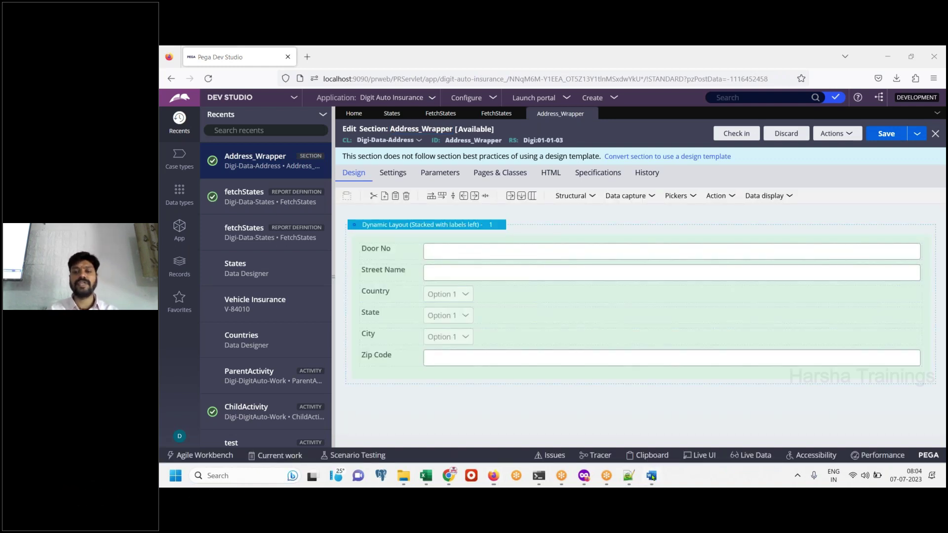
key("ctrl+v")
key("Return")
type("Cell propert")
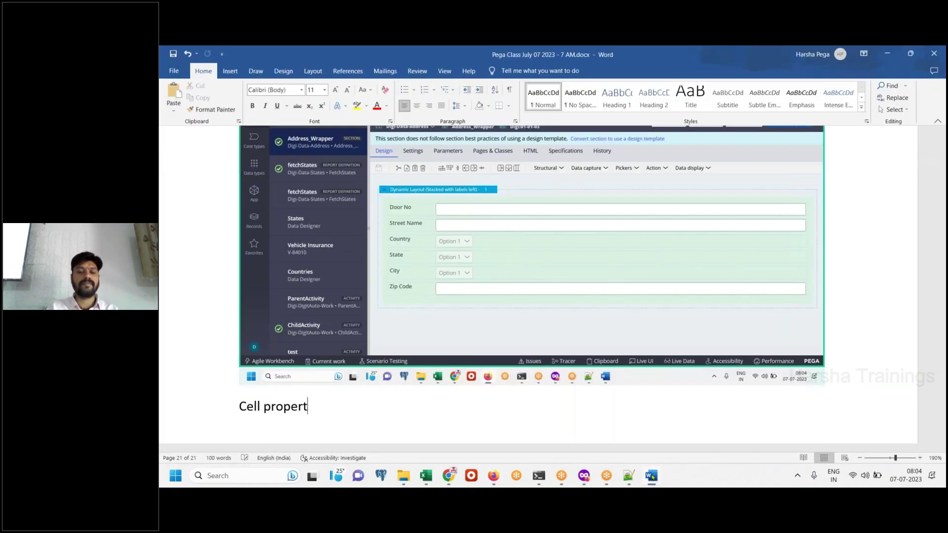
type("ies of state")
key("Return")
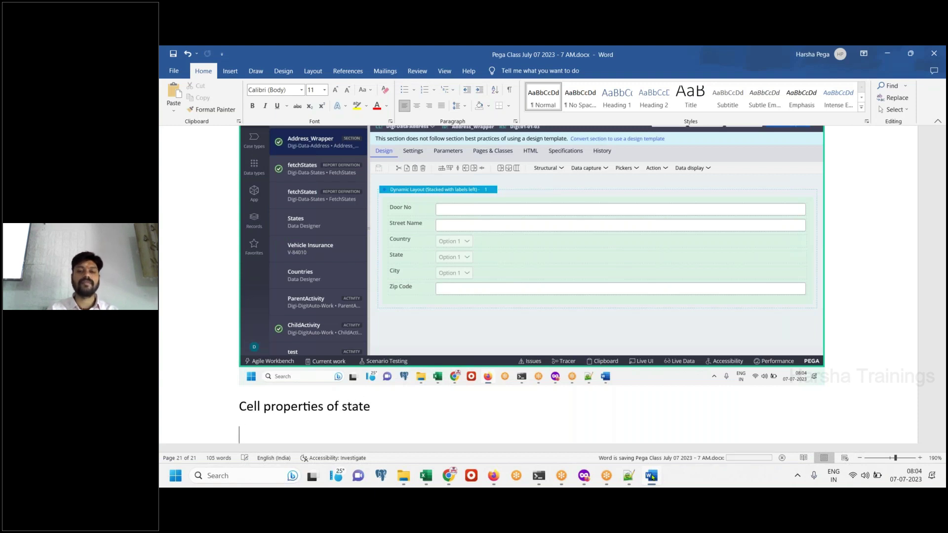
Step: Open the cell properties of the State dropdown in Address_Wrapper and select its FetchStates report definition entry
key("alt+Tab")
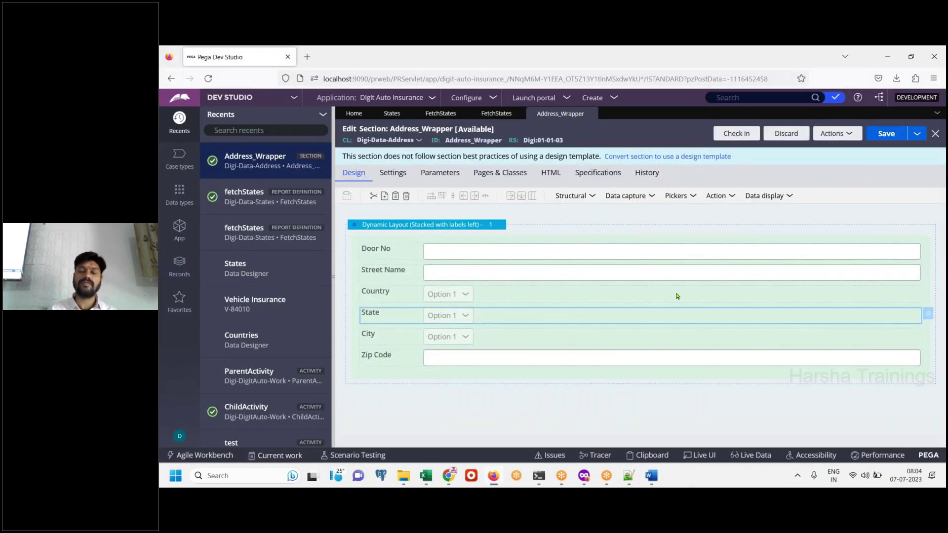
double_click(844, 312)
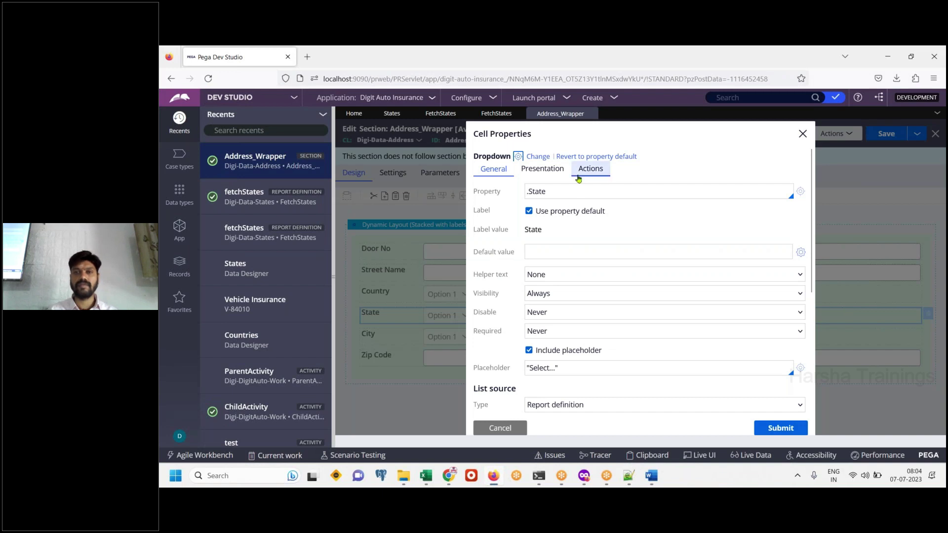
scroll(812, 288, "down", 3)
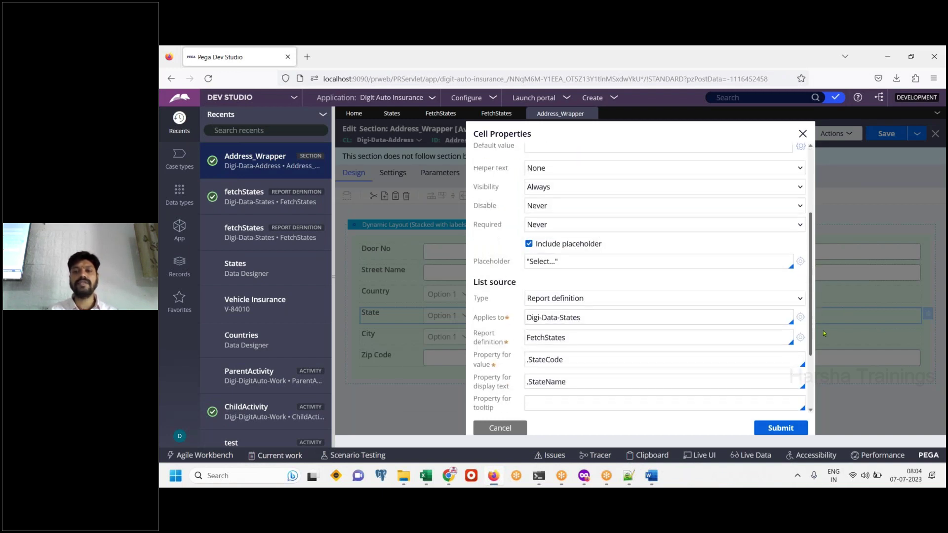
left_click(587, 339)
double_click(586, 339)
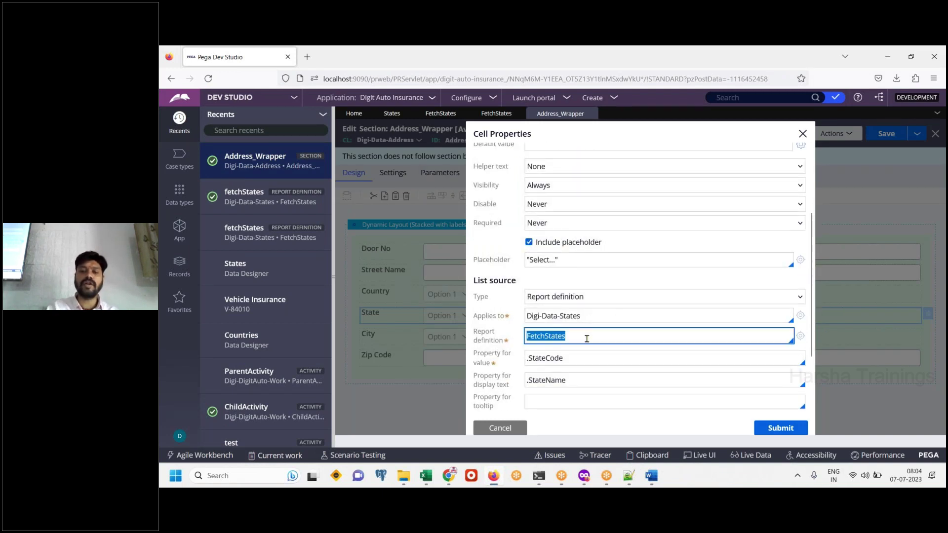
Step: Paste a screenshot of the State dropdown's list source into the Word notes and add the line "Re-select the above"
left_click(655, 486)
key("ctrl+v")
key("Return")
type("Re-se")
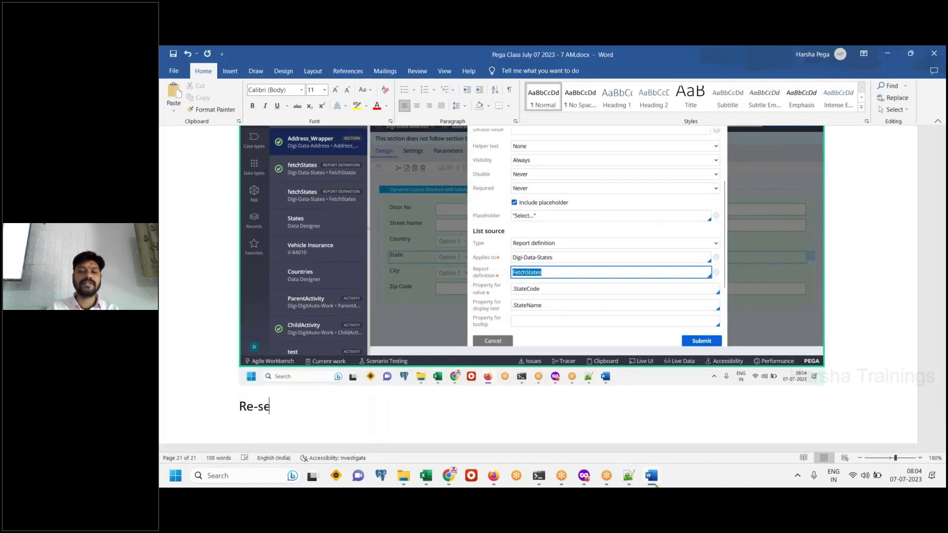
type("lect the above")
key("Return")
Step: Reselect FetchStates as the State dropdown's report definition and paste a screenshot of its CountryCD parameter field into the Word notes
left_click(653, 480)
left_click(603, 334)
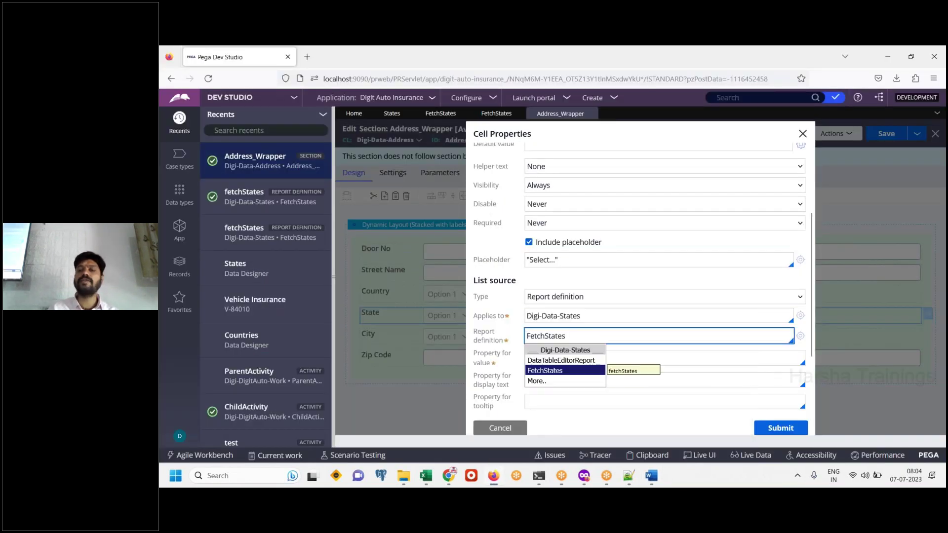
key("Return")
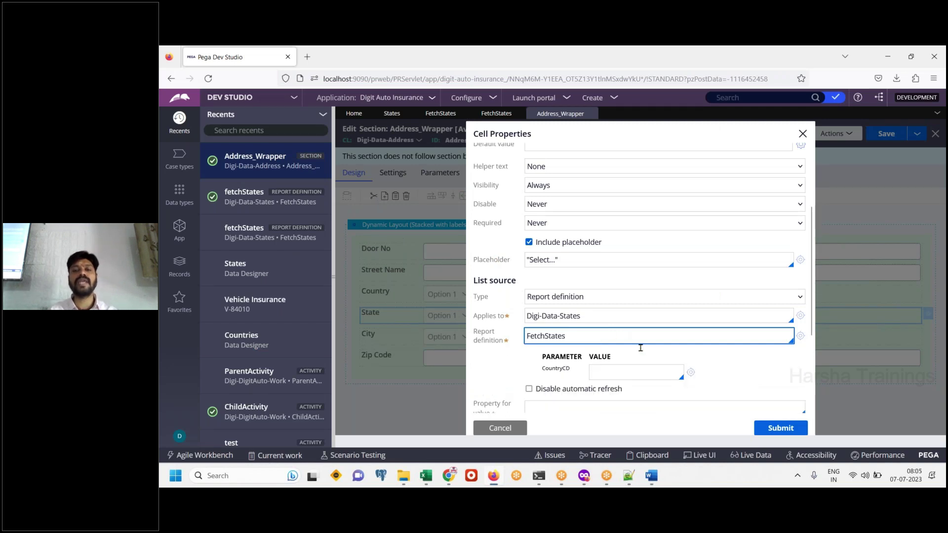
left_click(633, 376)
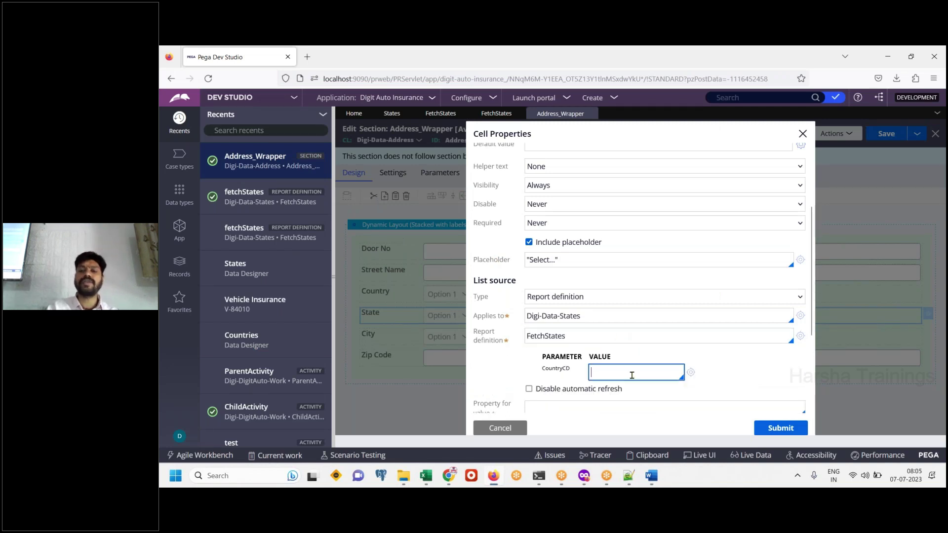
left_click(657, 475)
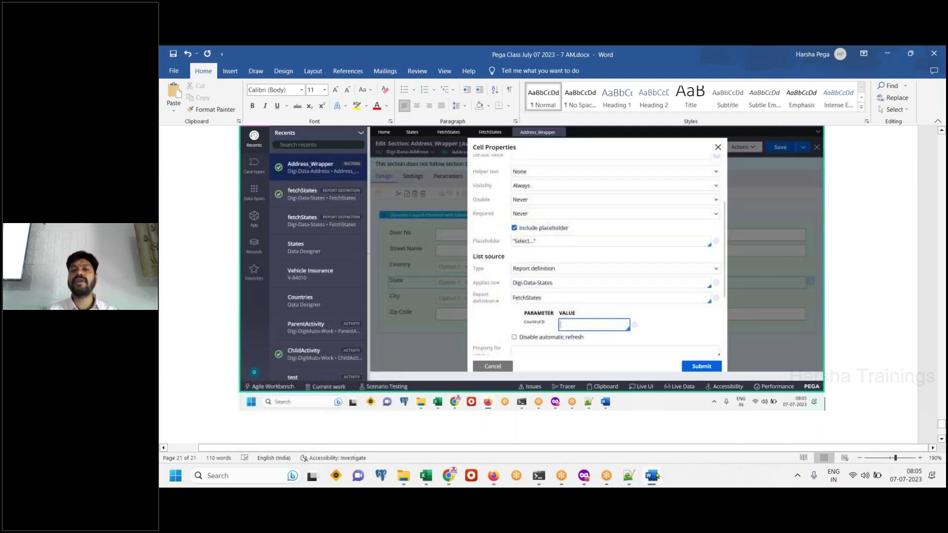
Step: Set the CountryCD parameter value of the State dropdown's list source to .Country
left_click(651, 475)
type(".C")
key("Down")
key("Return")
key("ctrl+a")
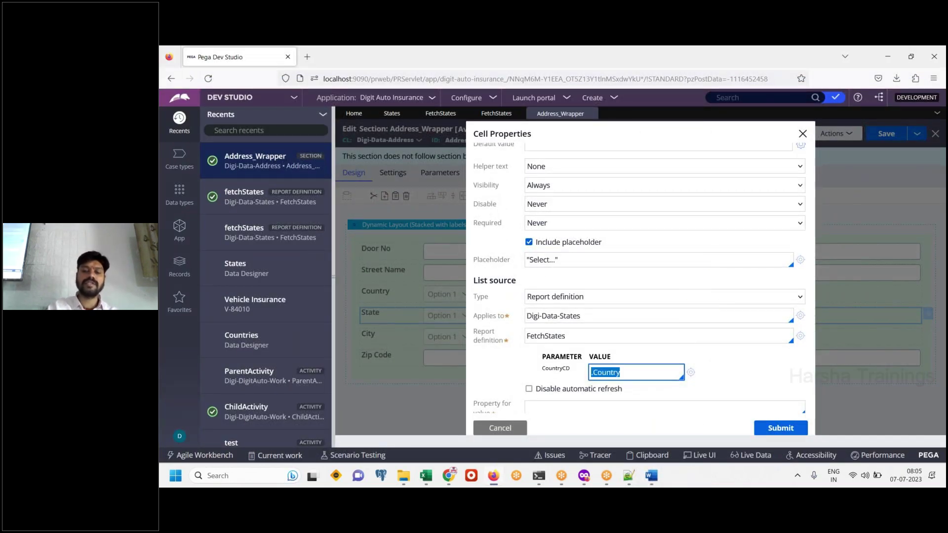
Step: Paste a screenshot of the CountryCD parameter mapping into the Word notes
left_click(652, 475)
key("ctrl+v")
key("Return")
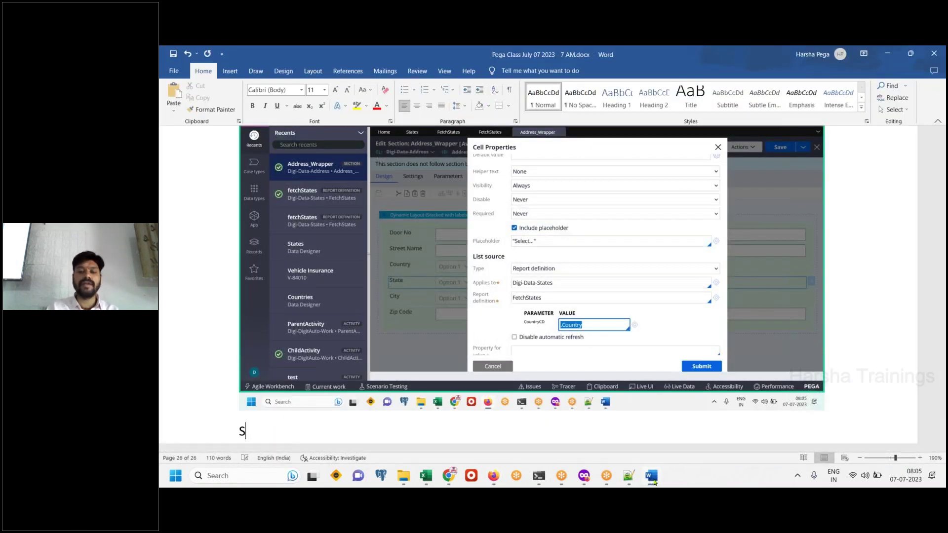
Step: Set the State dropdown's property for value to .StateCode and paste a screenshot of it into the Word notes
left_click(654, 480)
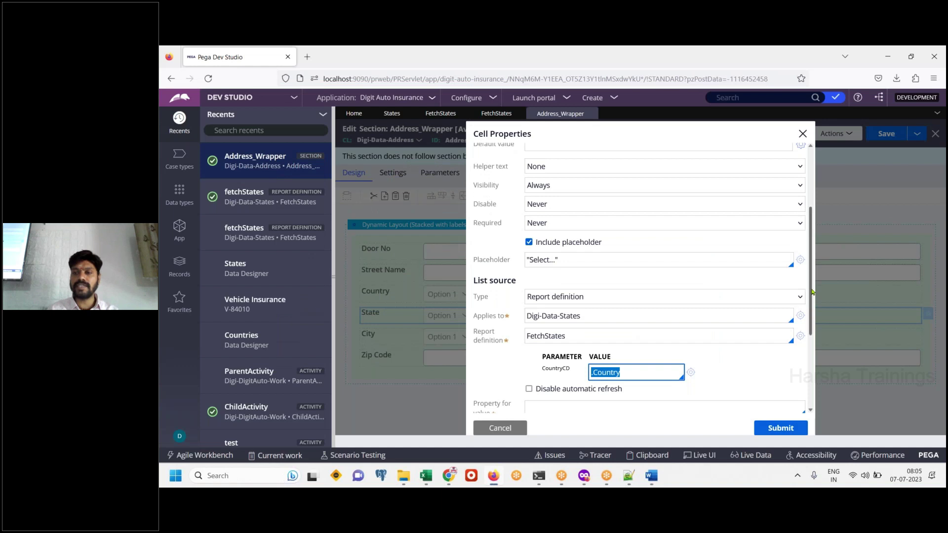
scroll(811, 333, "down", 2)
left_click(548, 329)
type(".c")
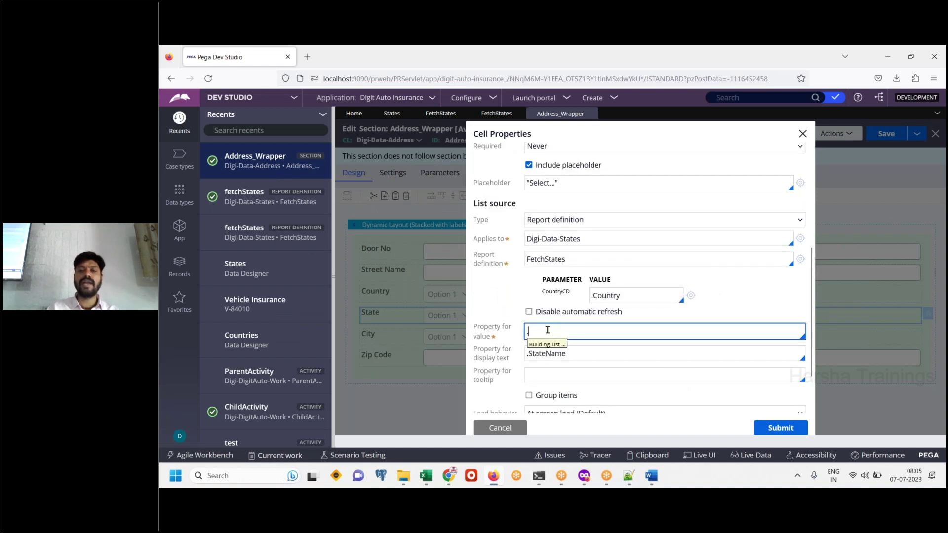
key("Down")
key("Return")
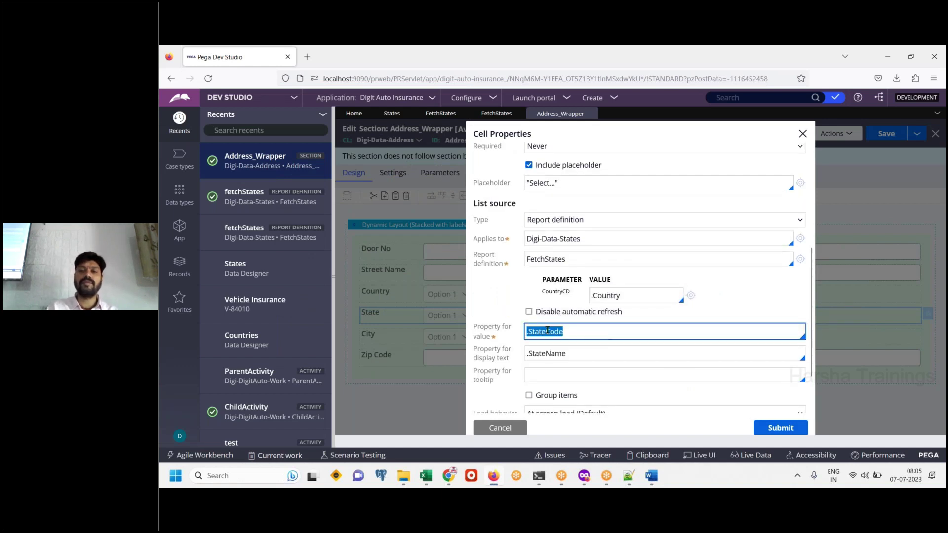
left_click(650, 477)
key("ctrl+v")
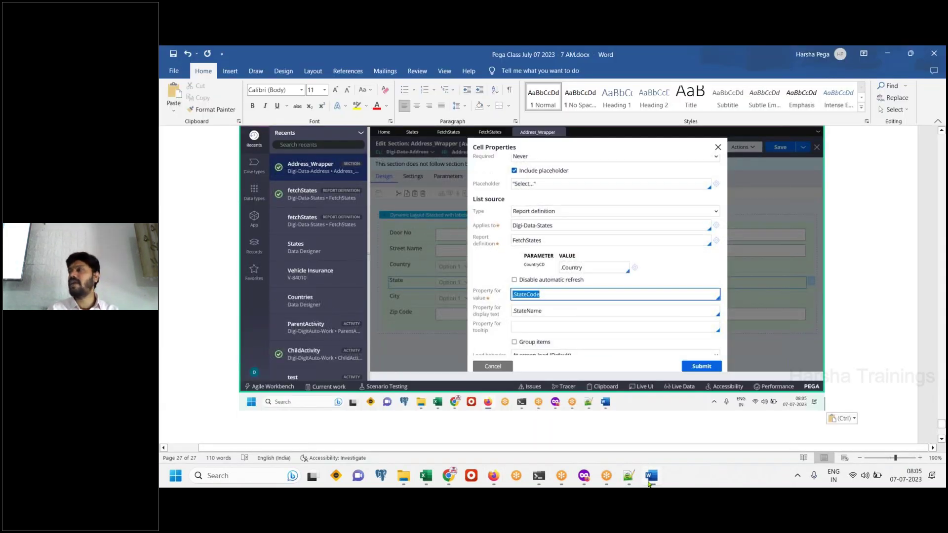
Step: Add the line "Submit" to the Word notes and submit the State dropdown's cell properties
key("Return")
type("Submit")
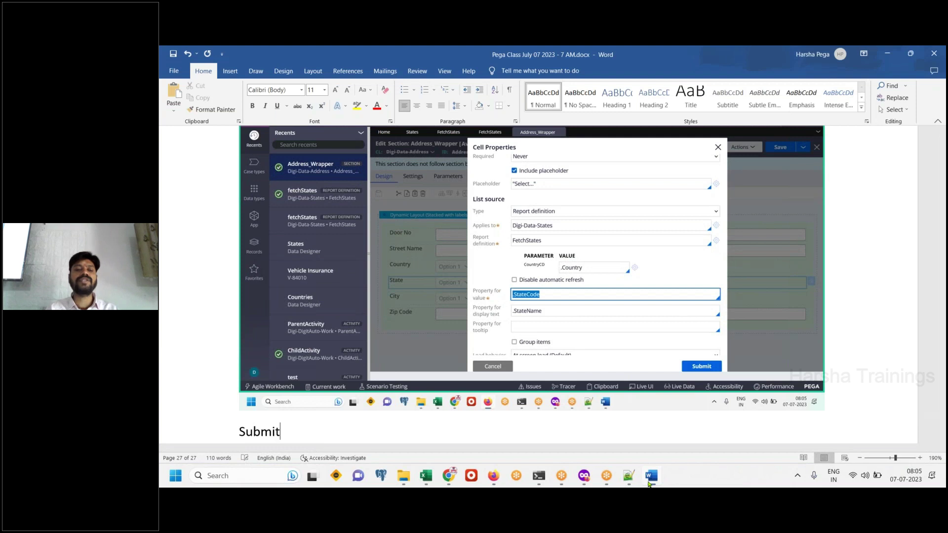
key("Return")
key("alt+Tab")
left_click(773, 427)
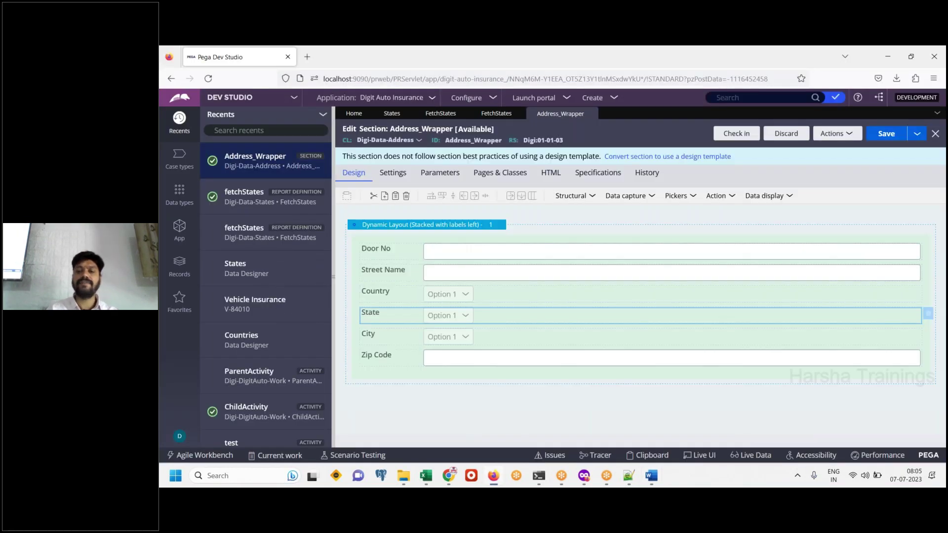
Step: Paste a screenshot of the Address_Wrapper section into the Word notes, add the line "Save, Done." below it, and save the document
left_click(649, 477)
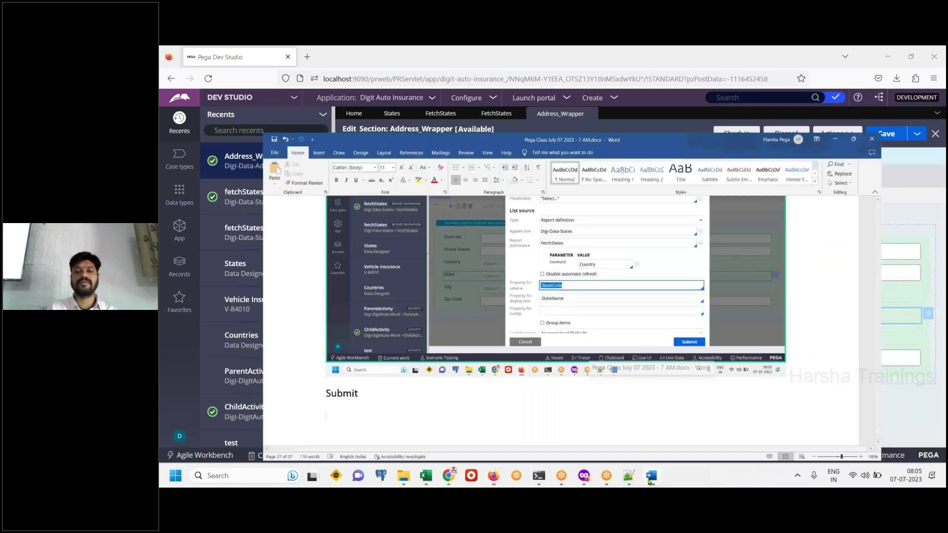
key("ctrl+v")
type("Save, Done.")
key("Return")
key("ctrl+s")
Step: Save the Address_Wrapper section and add the line "Create a case and test it" to the Word notes
left_click(650, 477)
left_click(886, 134)
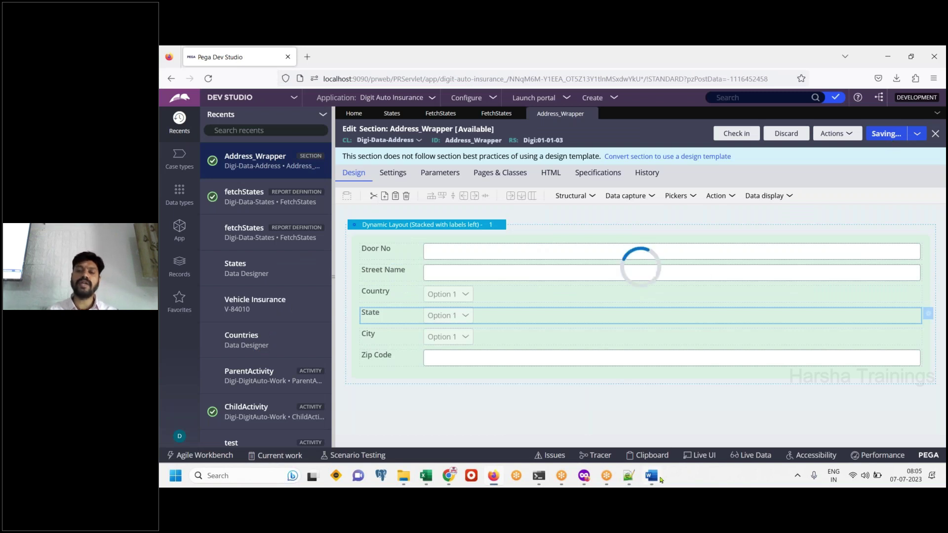
left_click(652, 477)
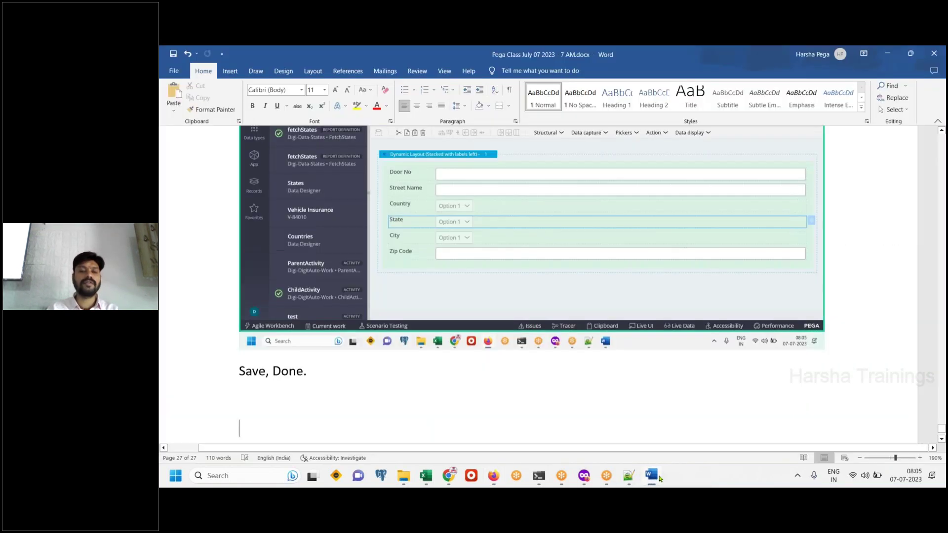
type("Create a case and test it")
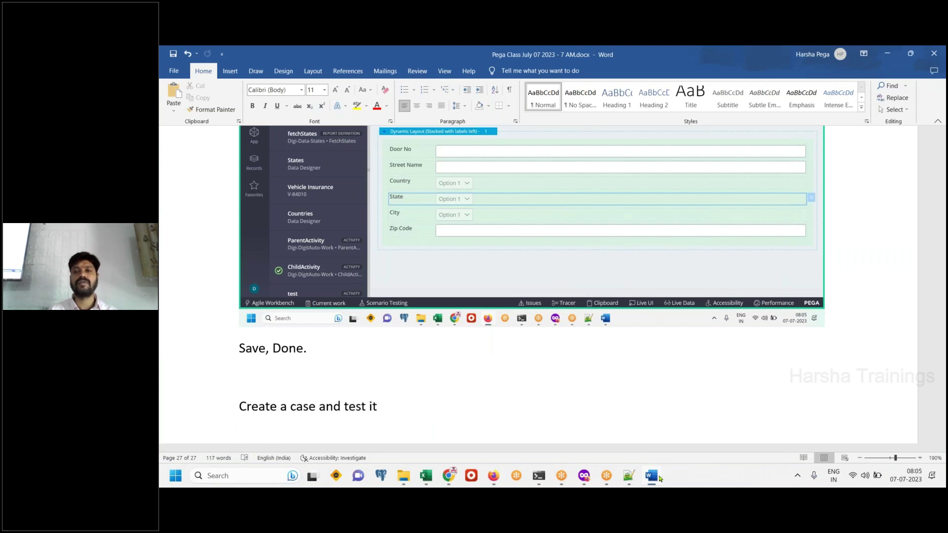
Step: Create a new Vehicle Insurance case and submit its customer details with a placeholder first name
left_click(493, 476)
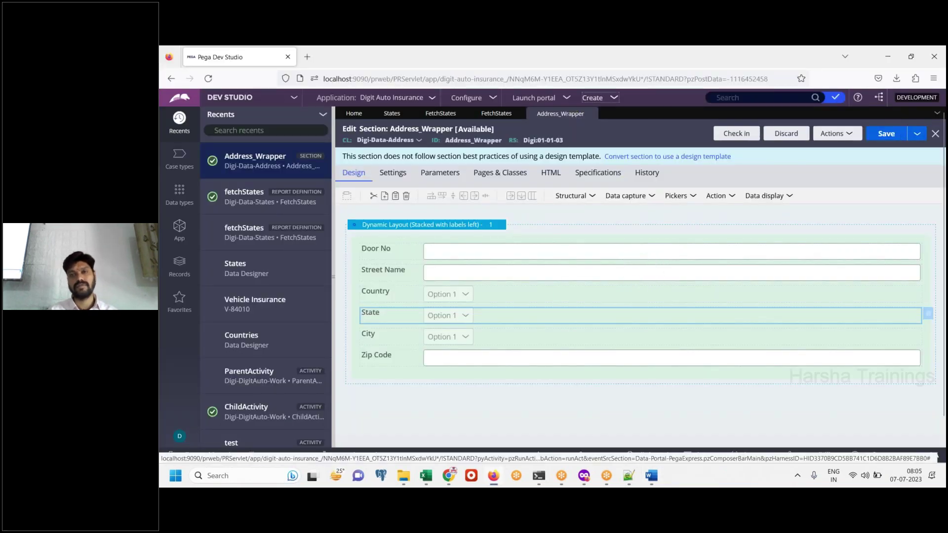
left_click(623, 104)
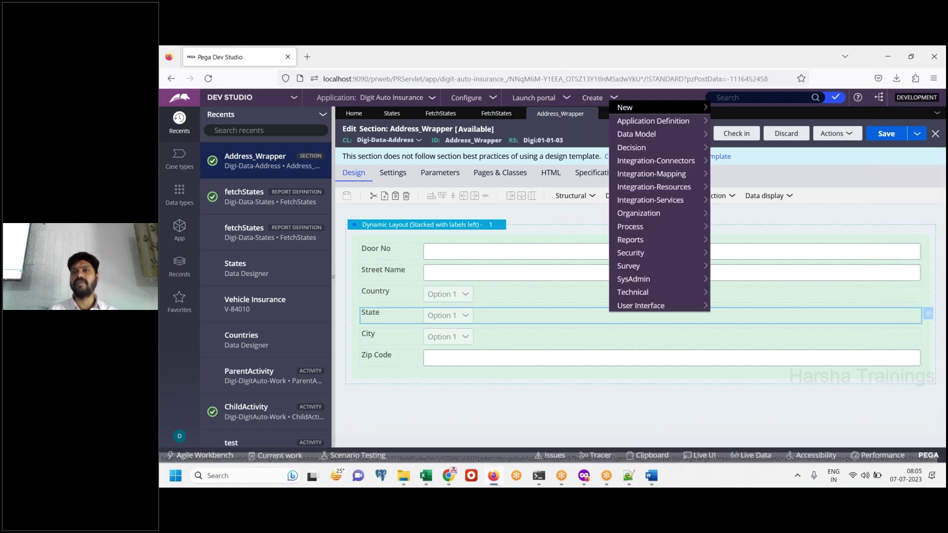
left_click(698, 114)
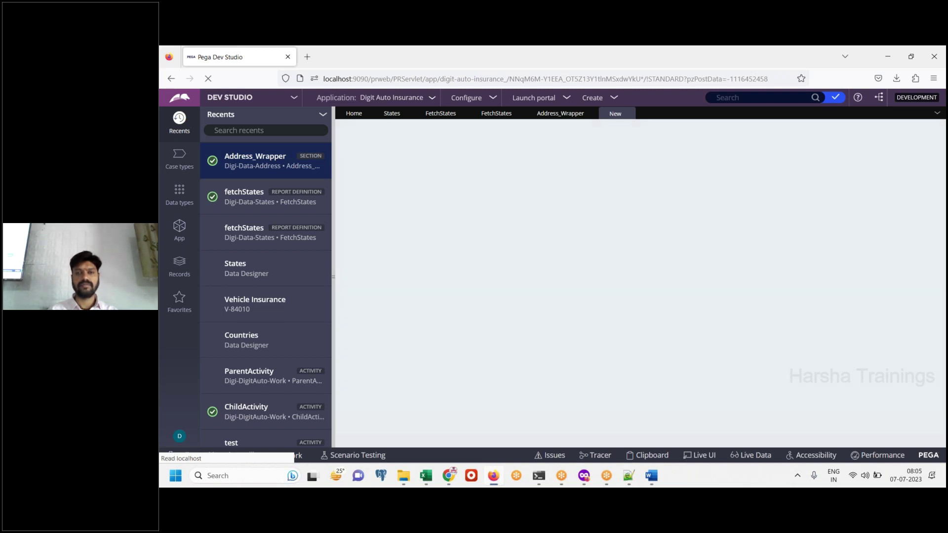
left_click(634, 236)
type("sdf")
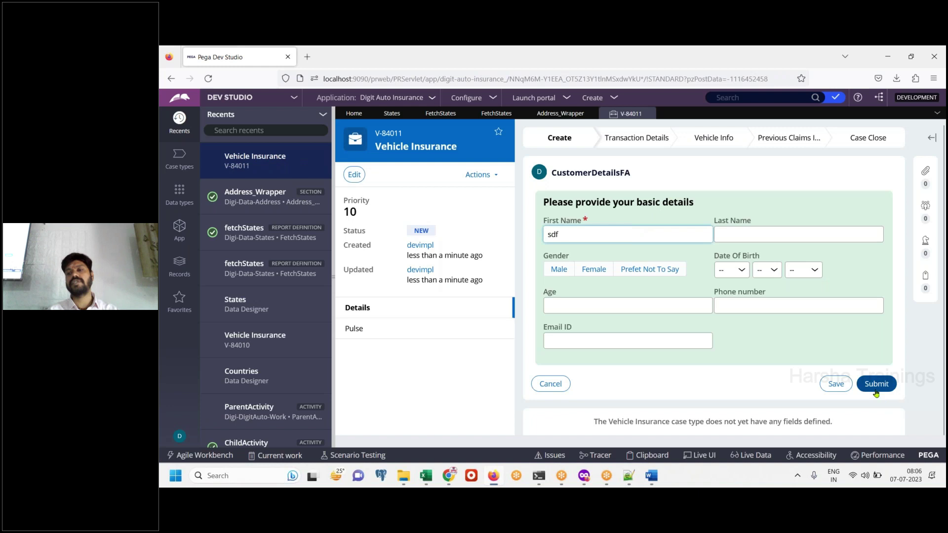
left_click(876, 384)
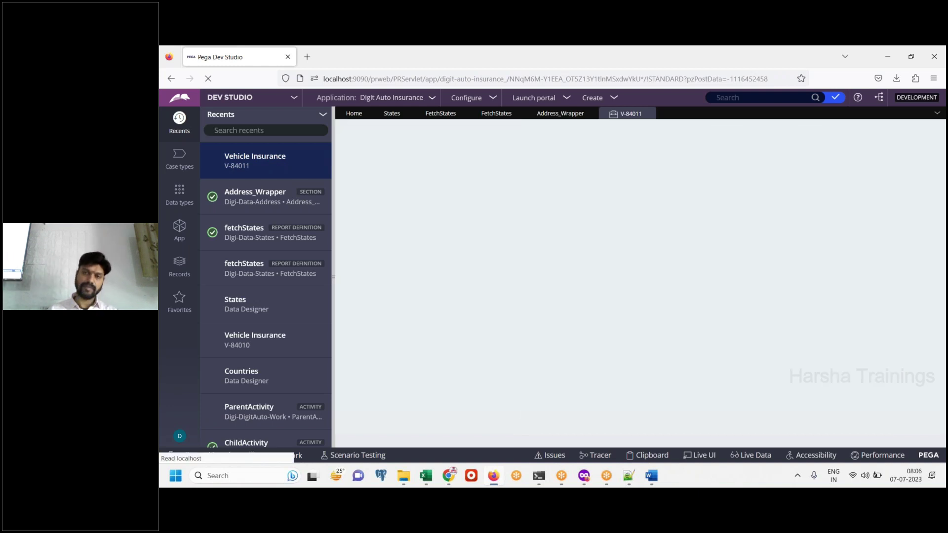
Step: Expand the billing address's Country options and paste a screenshot of them into the Word notes
left_click(650, 282)
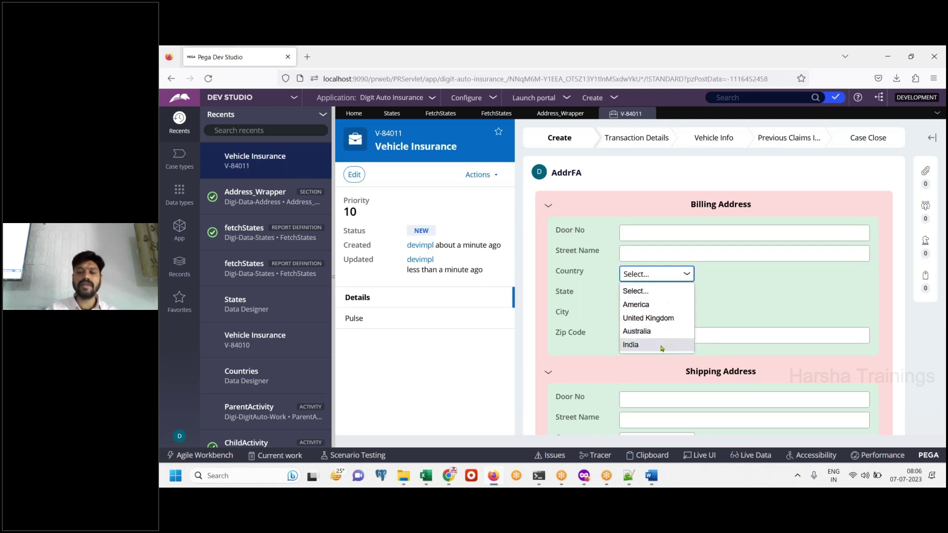
left_click(652, 476)
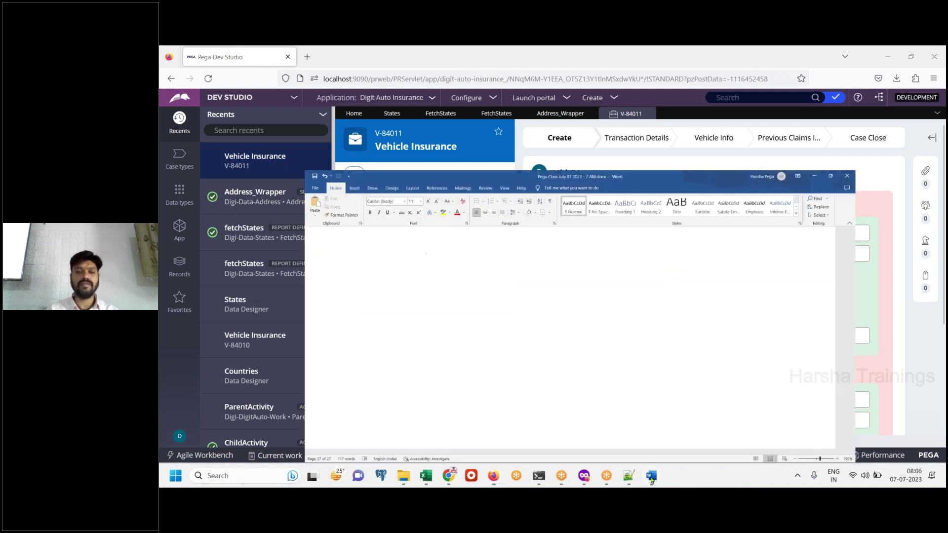
key("ctrl+v")
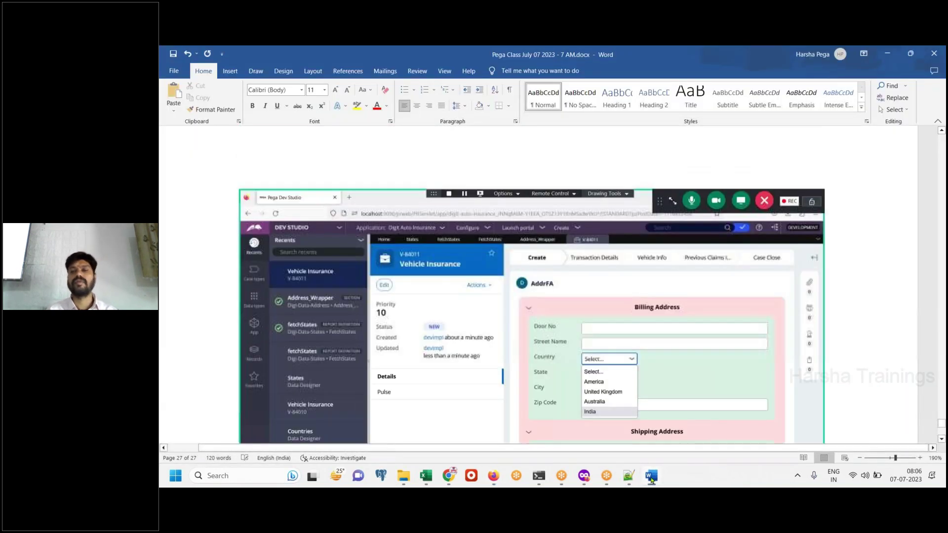
left_click(652, 475)
Step: Set the billing address's country to India and paste a screenshot of the expanded State options into the Word notes
left_click(662, 274)
left_click(642, 345)
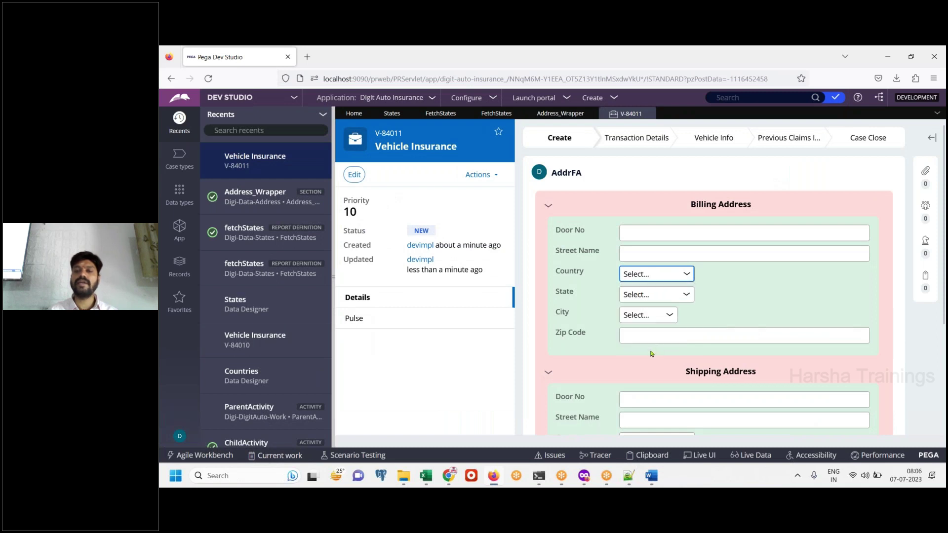
left_click(686, 296)
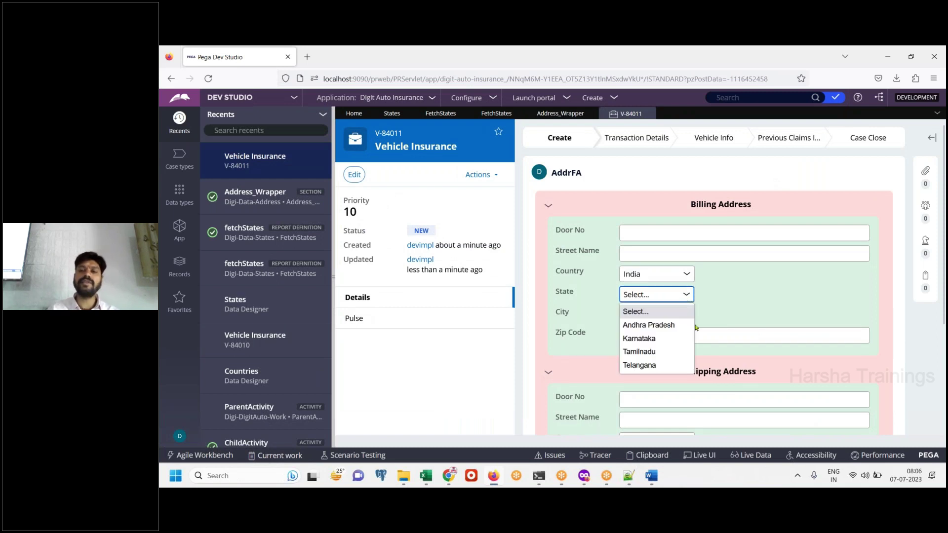
left_click(639, 365)
left_click(652, 476)
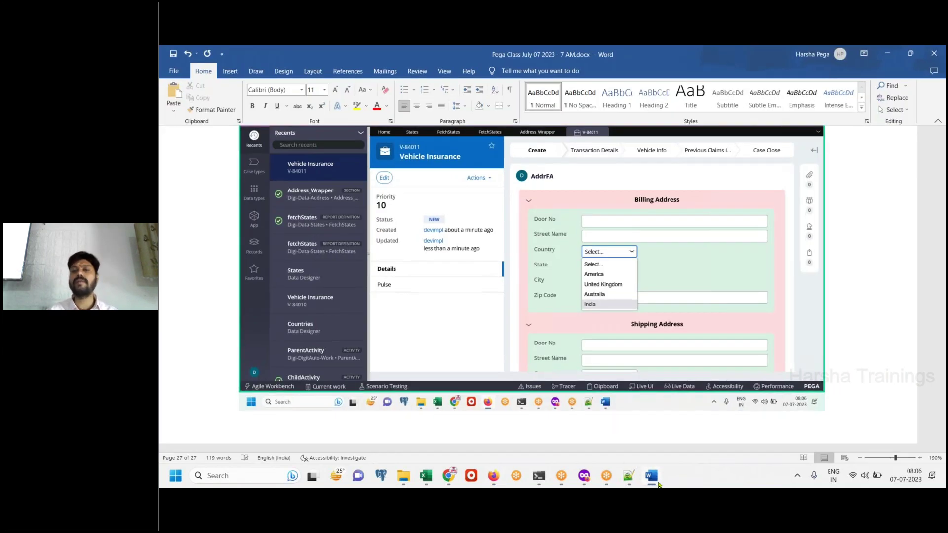
left_click(652, 476)
Step: Set the billing address's country to United Kingdom and paste a screenshot of the expanded State options into the Word notes
left_click(661, 274)
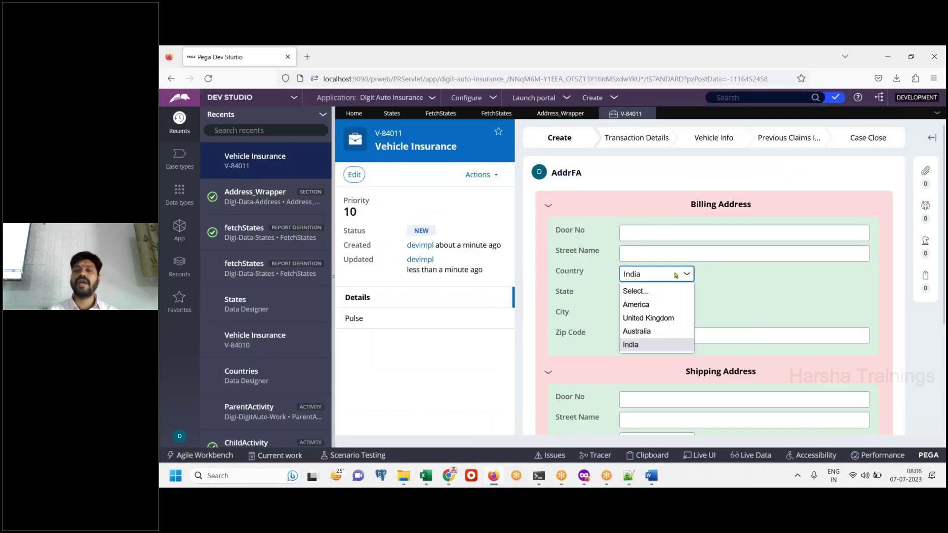
left_click(666, 317)
left_click(660, 297)
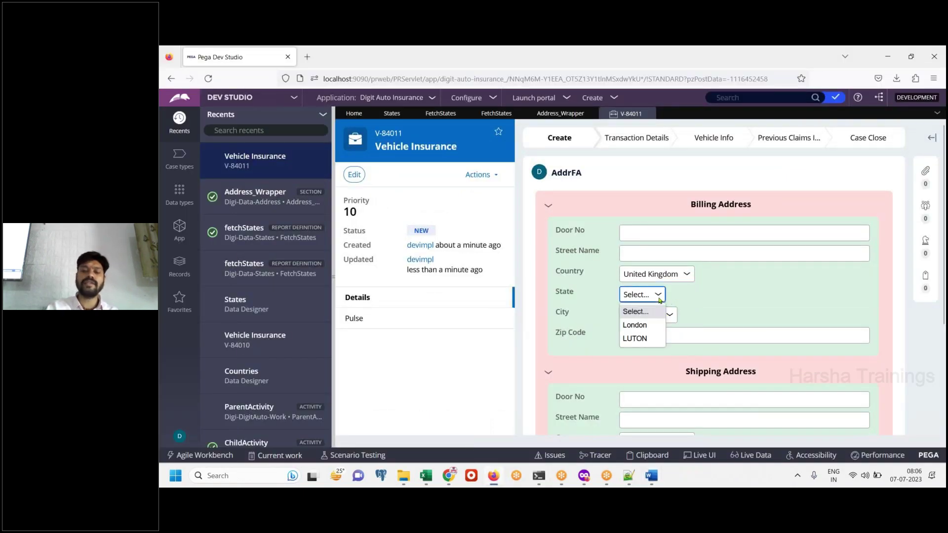
key("alt+Tab")
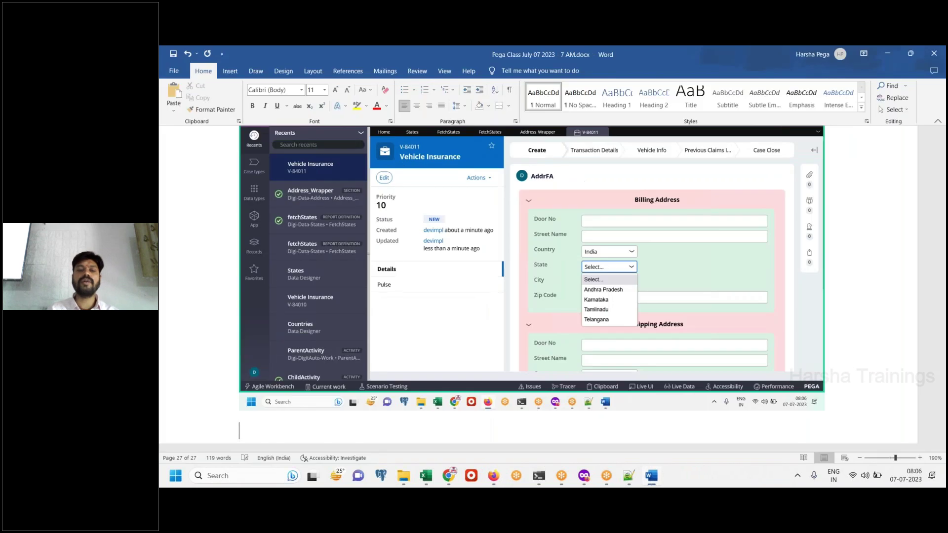
key("alt+Tab")
Step: Set the billing address's country to America and check which State options it offers
left_click(656, 274)
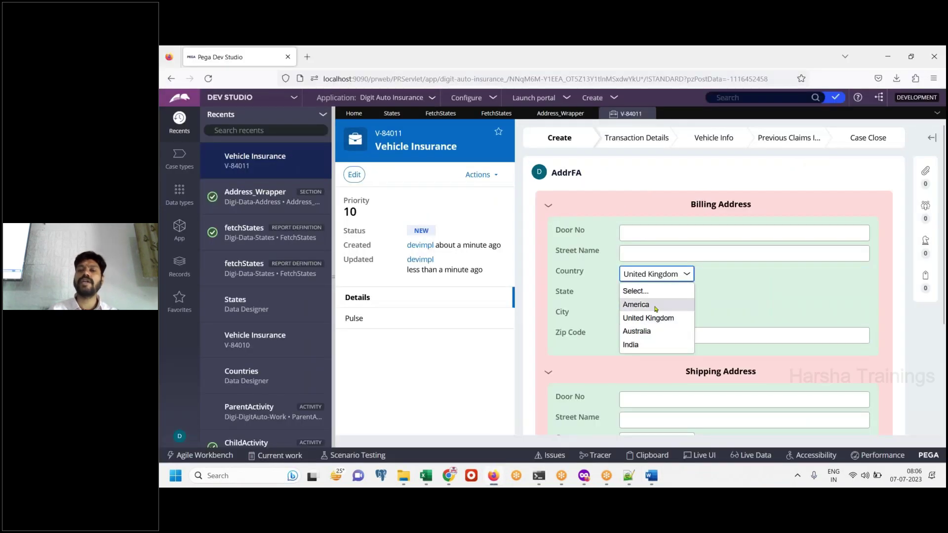
left_click(636, 302)
left_click(645, 294)
Step: Set the billing address's country to Australia and paste a screenshot of the expanded State options into the Word notes
left_click(685, 274)
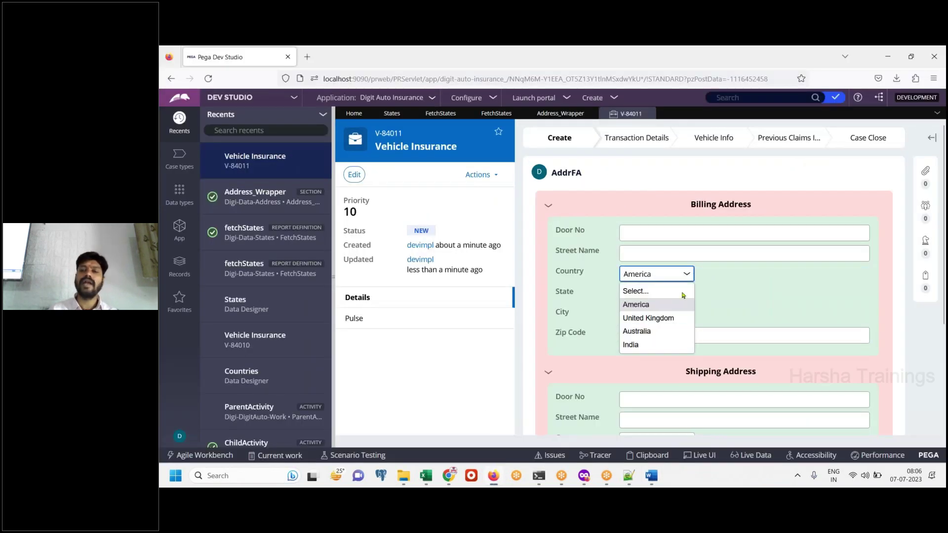
left_click(641, 331)
left_click(658, 295)
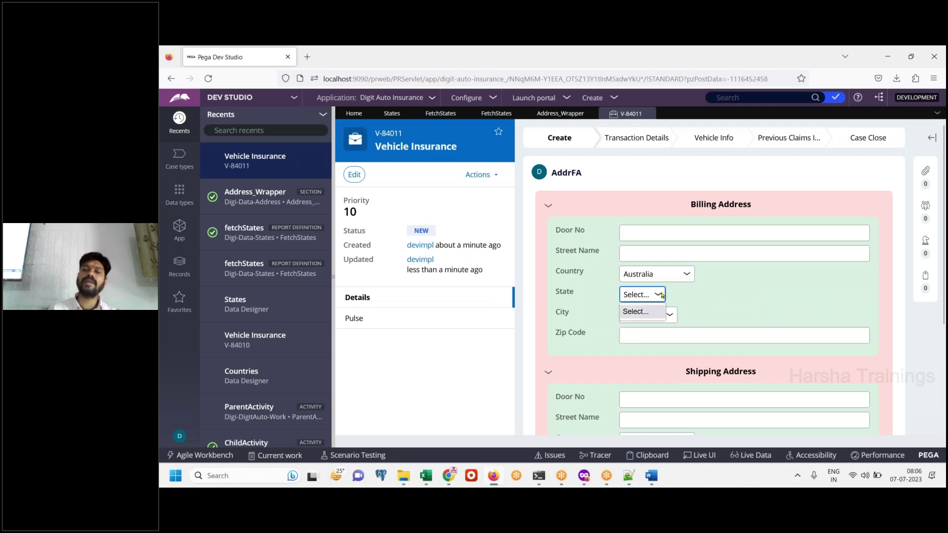
left_click(650, 486)
Step: Add the lines "Done." and "Let's create one more case" to the Word notes and save the document
type("dine.")
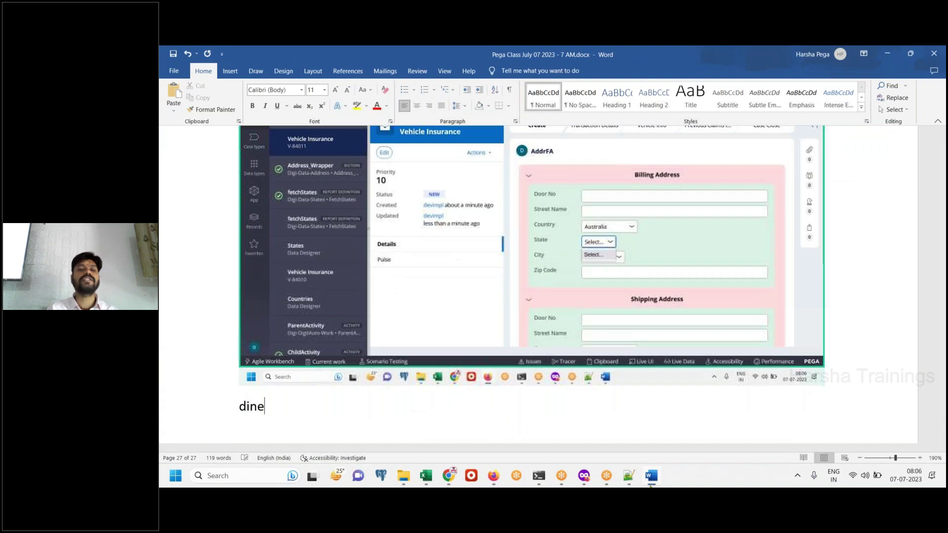
key("BackSpace")
key("BackSpace")
key("BackSpace")
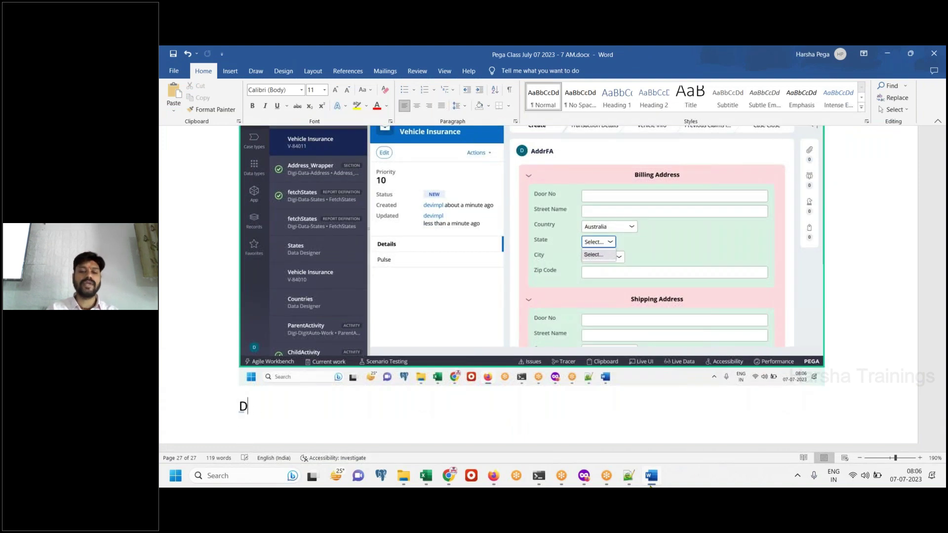
type("one.")
key("ctrl+s")
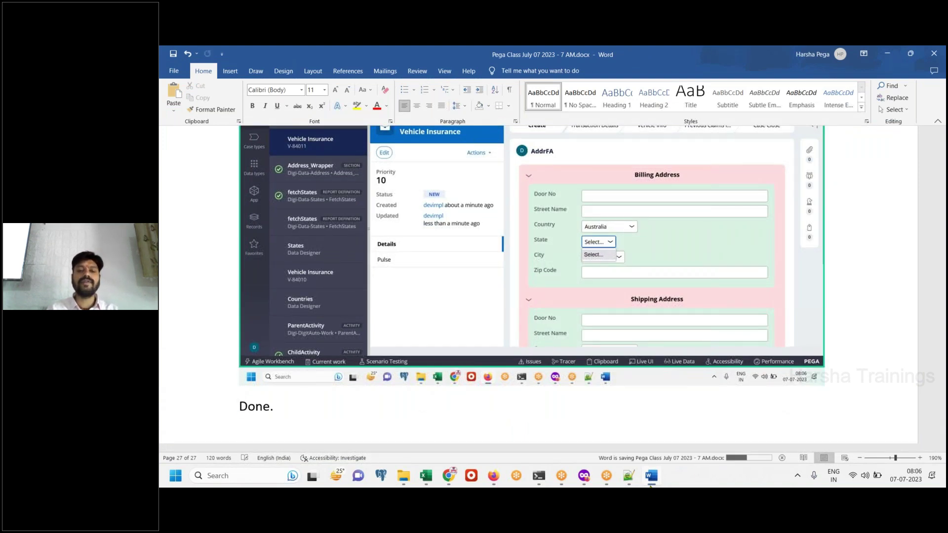
key("Return")
key("Return")
type("Let's create one more case")
key("Return")
key("ctrl+s")
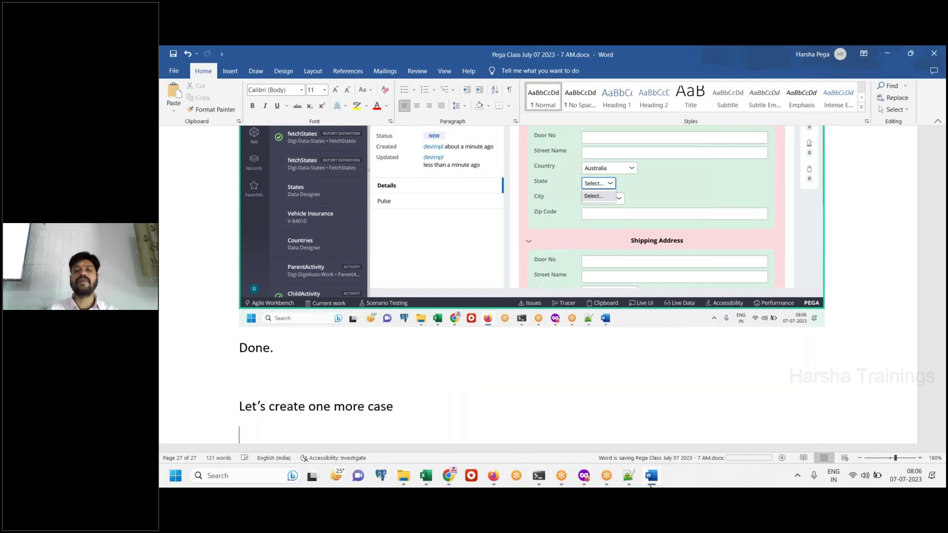
Step: Close the tested Vehicle Insurance case and create another one
left_click(650, 483)
left_click(650, 113)
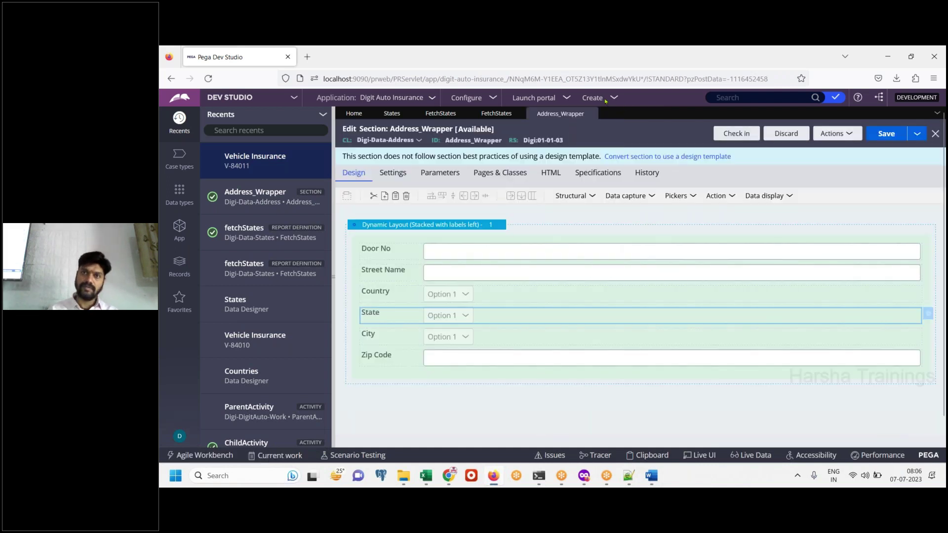
left_click(605, 99)
mouse_move(630, 109)
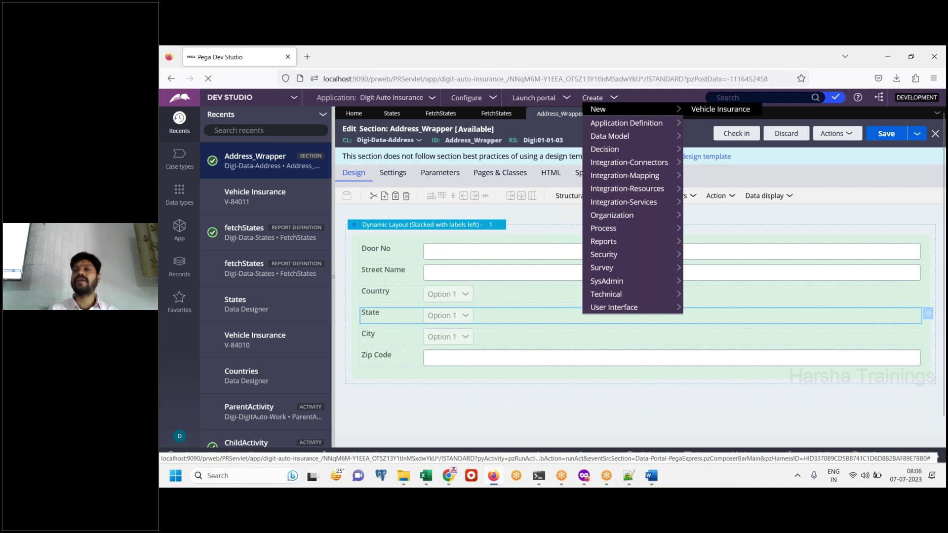
left_click(708, 113)
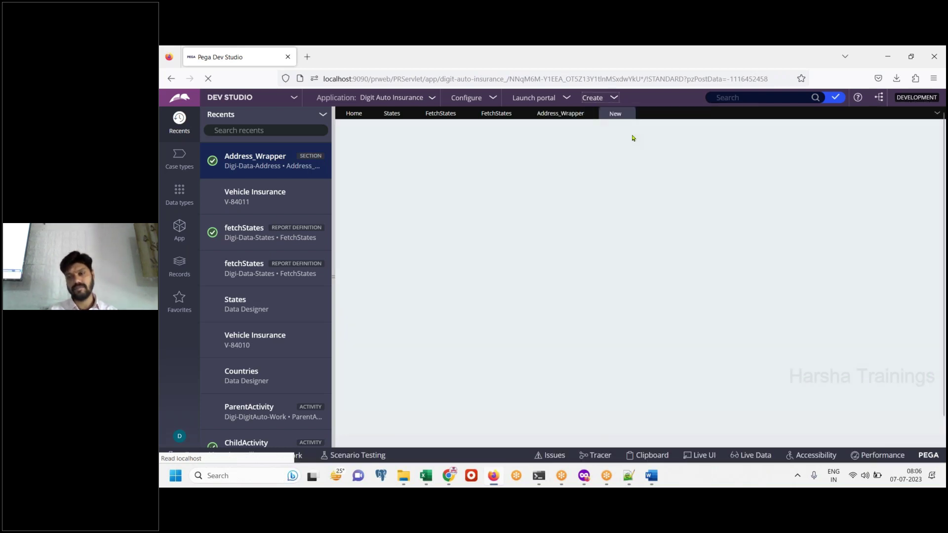
Step: Fill in a placeholder first name in the new case and submit the customer details
left_click(607, 240)
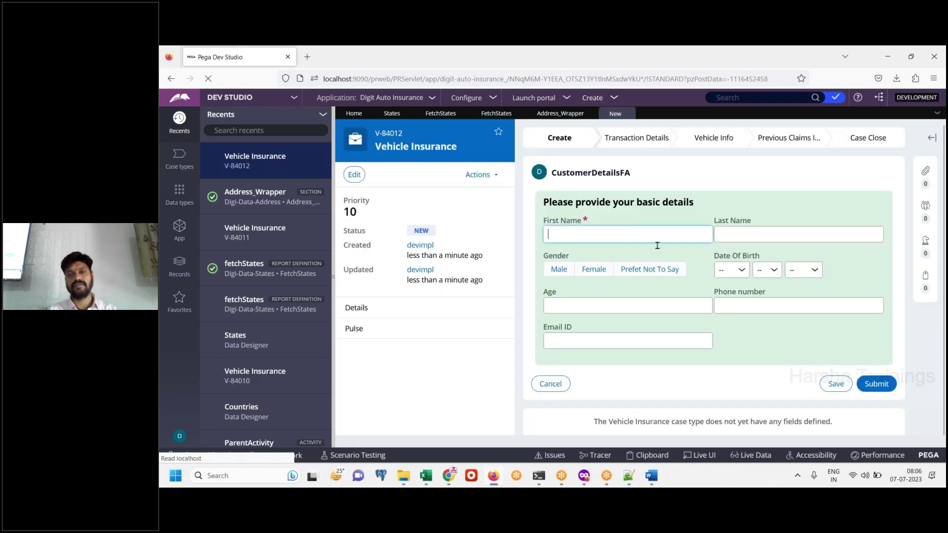
type("dfds")
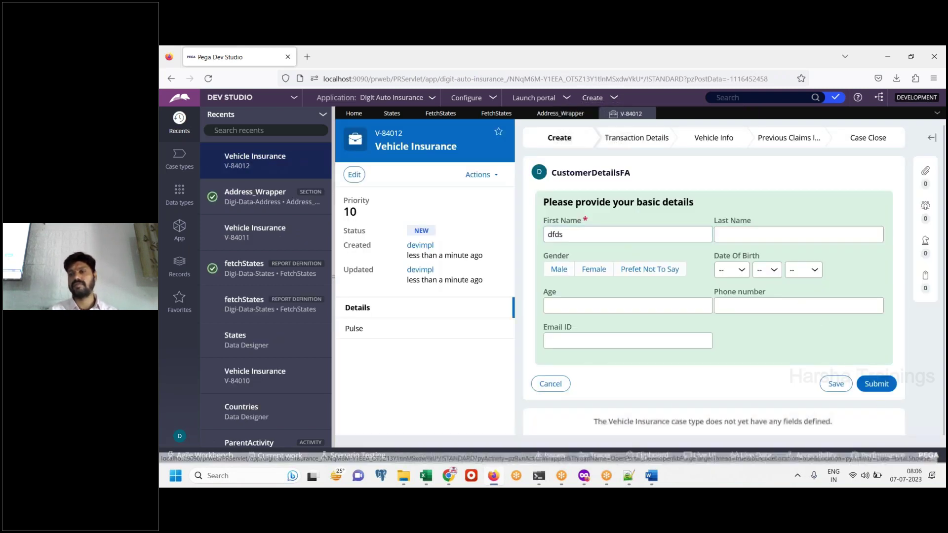
left_click(876, 383)
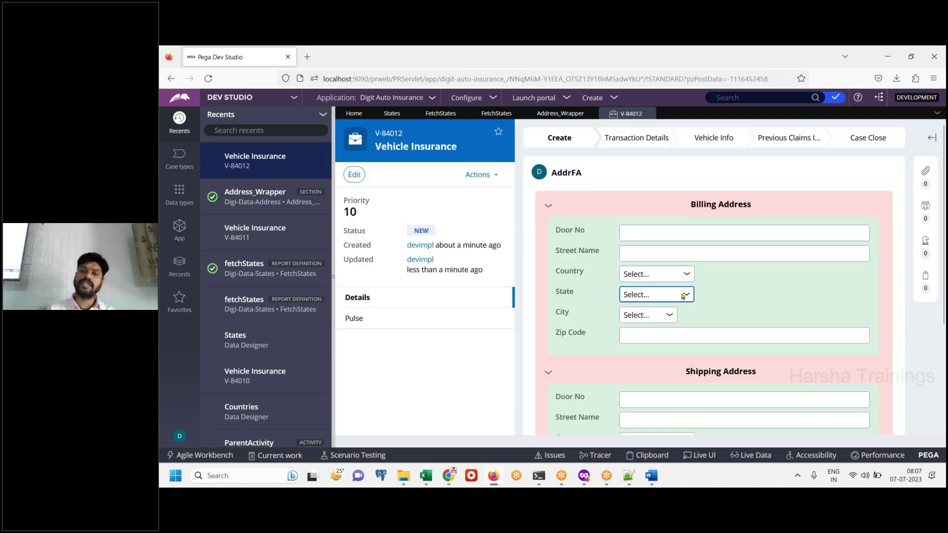
Step: Expand the billing address's State options without choosing a country and paste a screenshot of them into the Word notes
left_click(684, 295)
left_click(652, 475)
key("ctrl+v")
Step: Add the line "On first load of UI, when there is no value selected from country , all the states are getting loaded." below the screenshot
key("Return")
type("O")
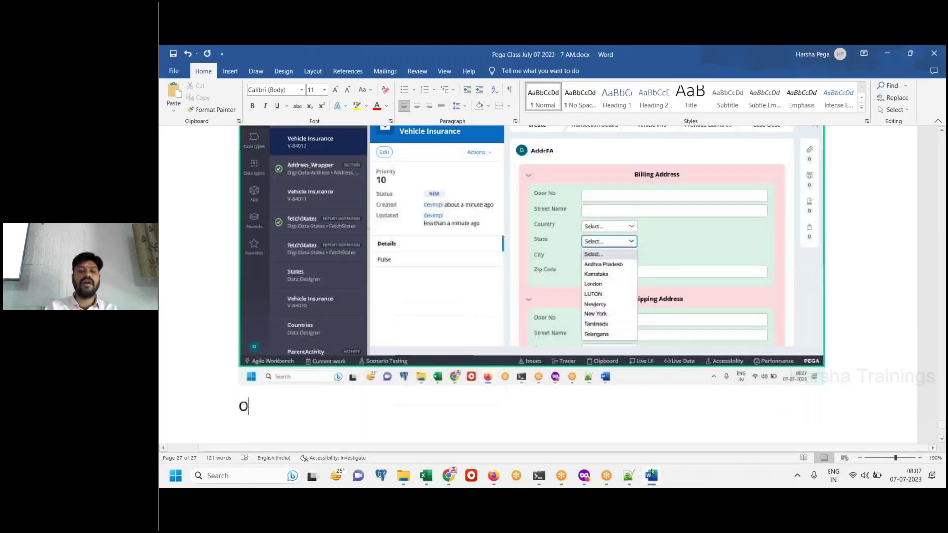
type("n load")
key("BackSpace")
key("BackSpace")
key("BackSpace")
key("BackSpace")
type("fi")
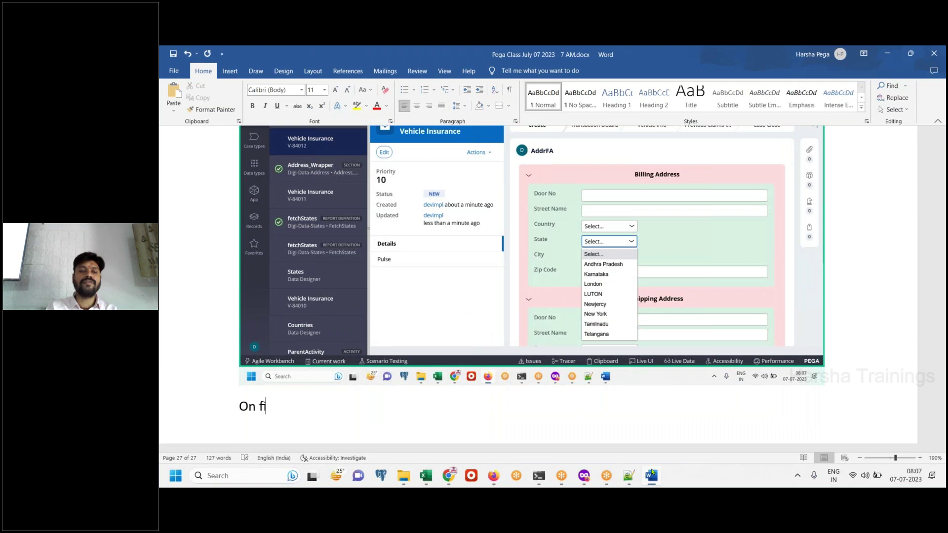
type("rst load of UI, when there is no value selec")
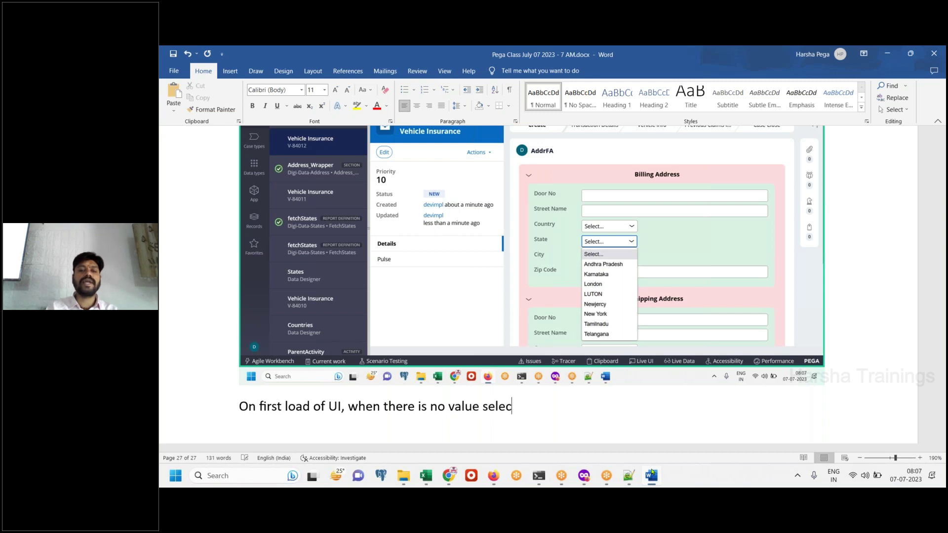
type("ted from cou")
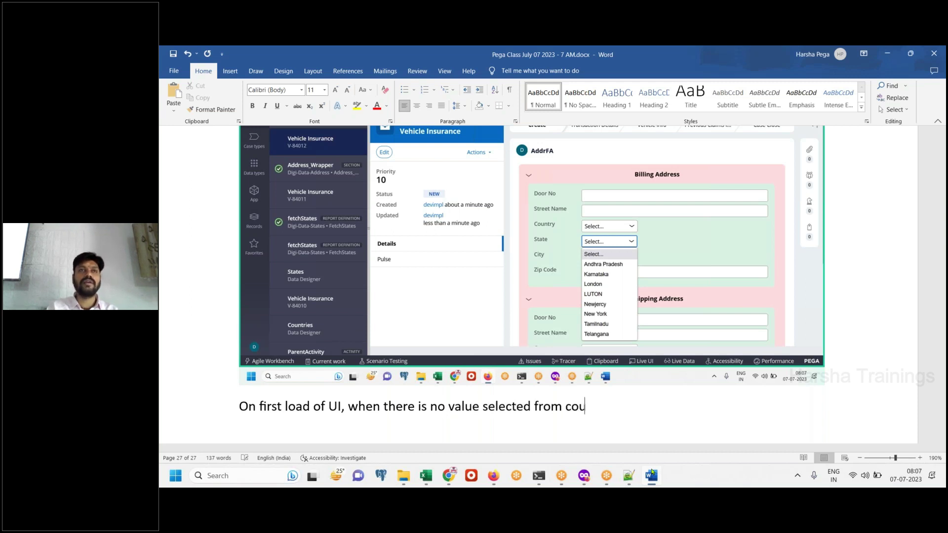
type("ntry , ")
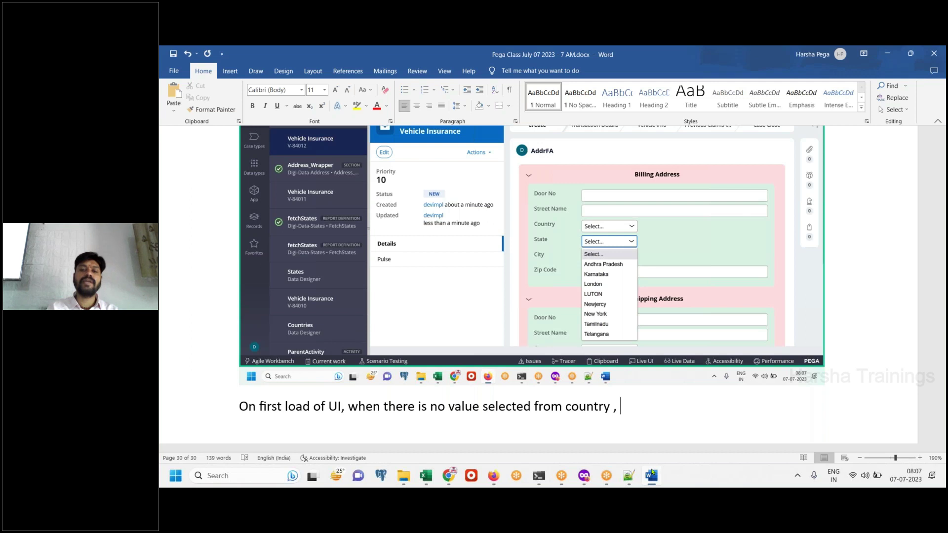
type("all the state codes and names")
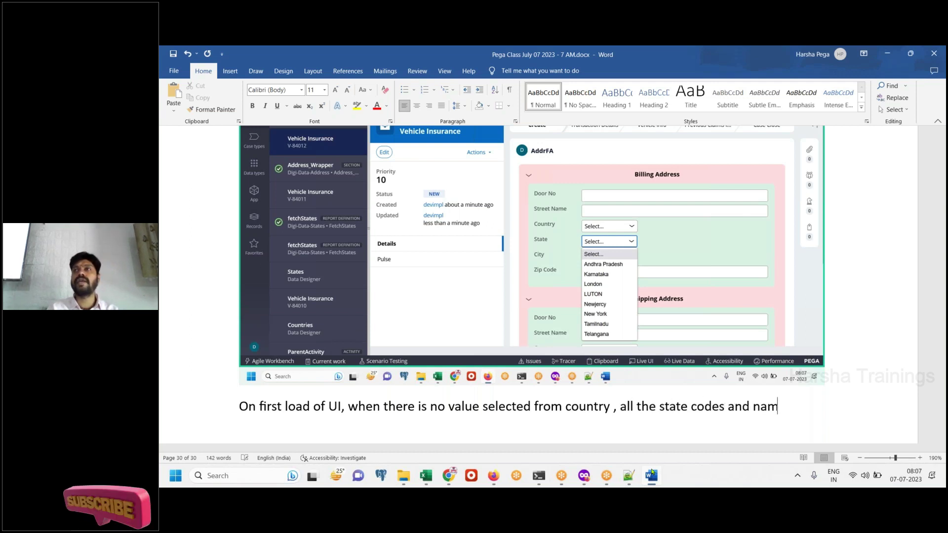
key("BackSpace")
key("BackSpace")
key("BackSpace")
key("BackSpace")
key("BackSpace")
key("BackSpace")
key("BackSpace")
key("BackSpace")
key("BackSpace")
key("BackSpace")
key("BackSpace")
key("BackSpace")
key("BackSpace")
key("BackSpace")
key("BackSpace")
key("BackSpace")
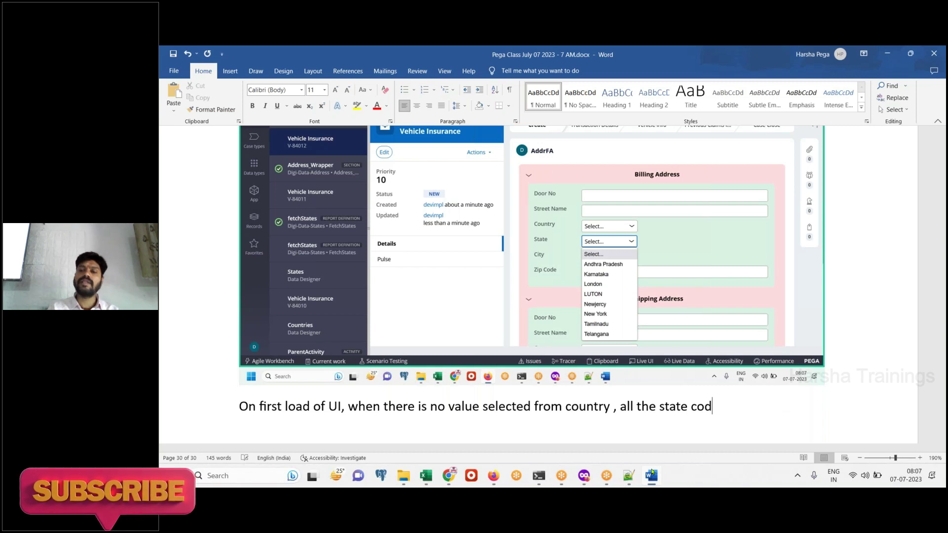
key("BackSpace")
type("s are ge")
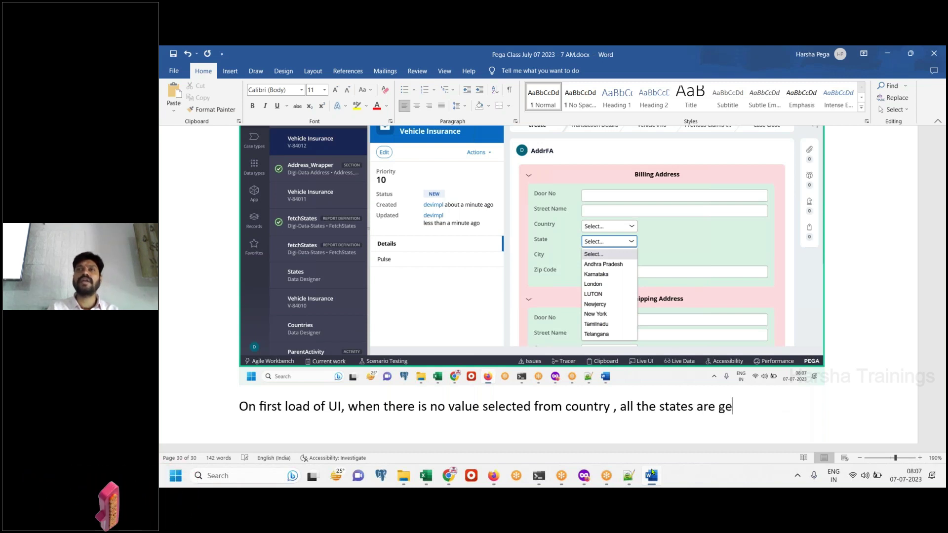
type("tting loaded.")
Step: Add a new line reading "Actual expectation at this stage is, it should not have any values loaded."
key("Return")
type("W")
key("BackSpace")
type("Actu")
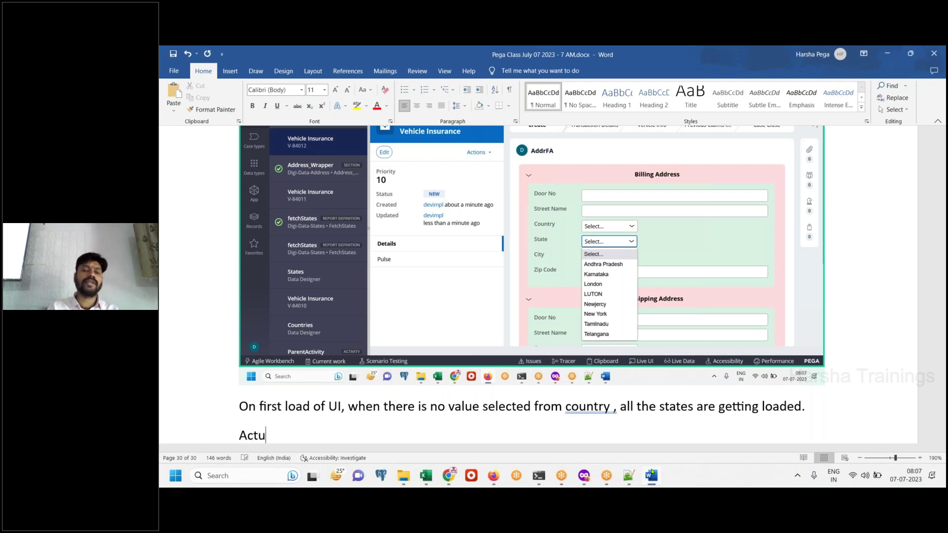
type("al axpectat")
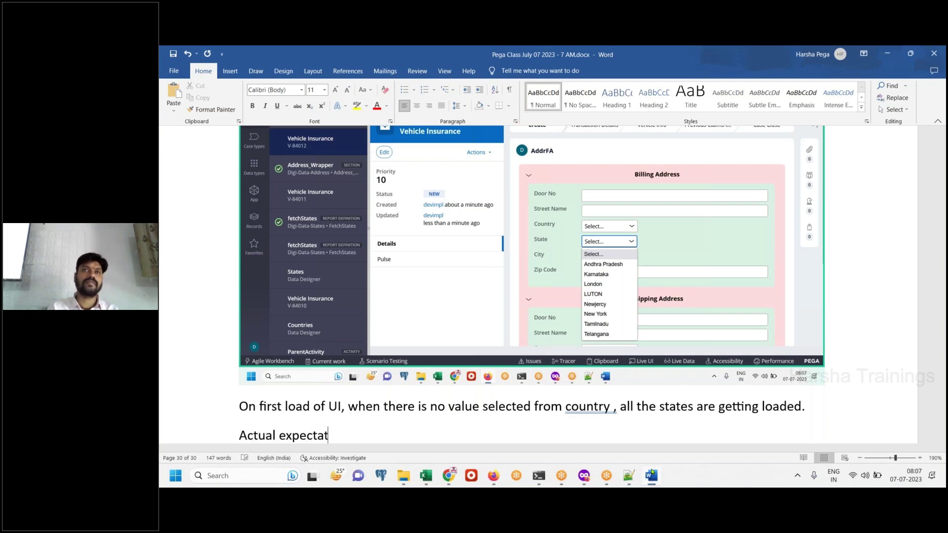
type("ion at this tage,")
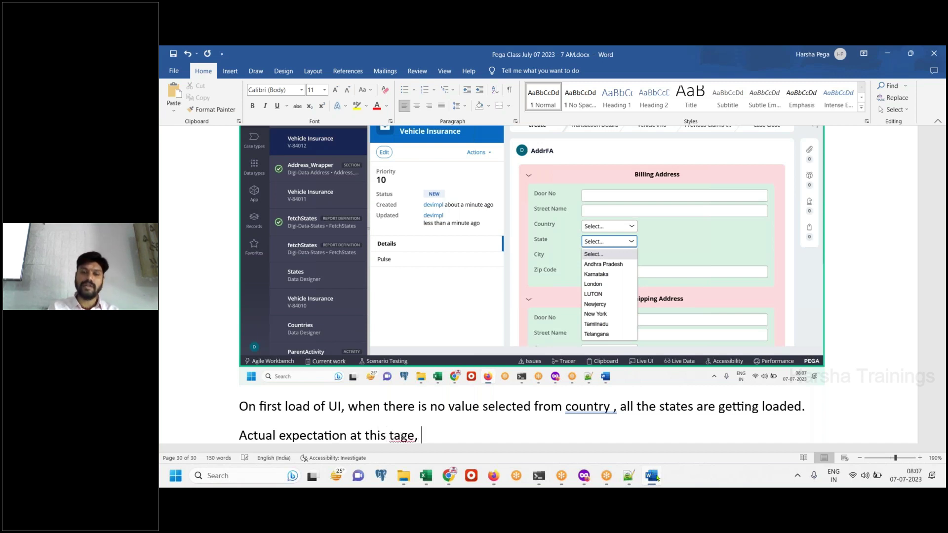
key("BackSpace")
key("BackSpace")
key("BackSpace")
key("BackSpace")
key("BackSpace")
key("BackSpace")
type("stat")
key("BackSpace")
type("ge is,")
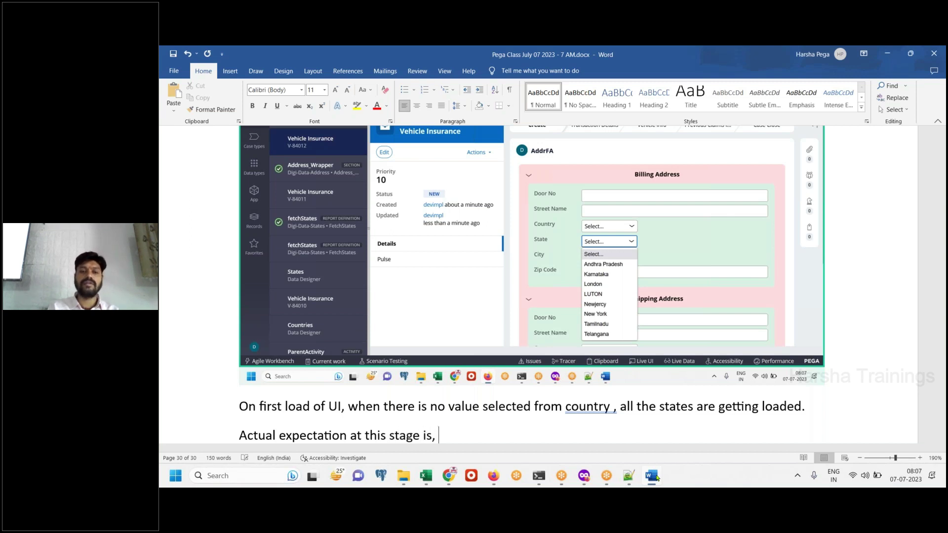
type(" it should n")
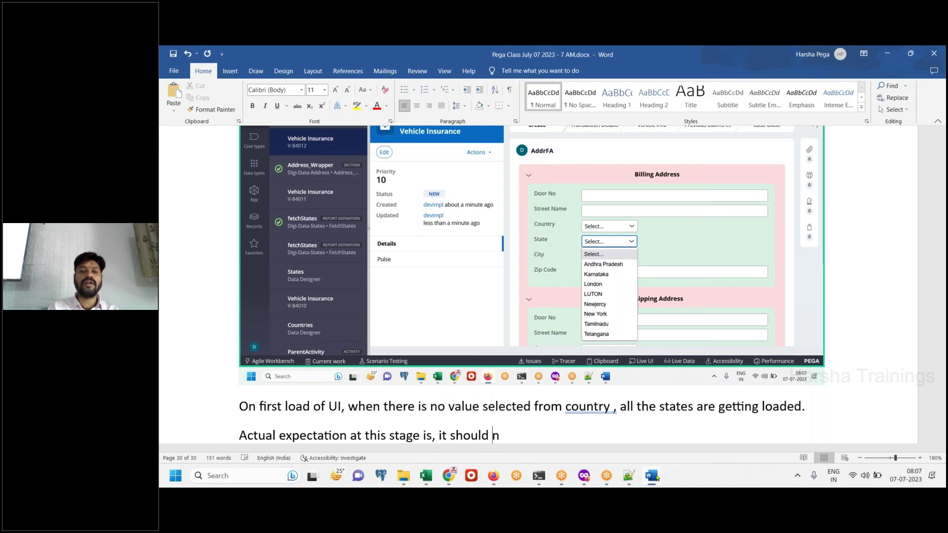
type("ot have any values loaded.")
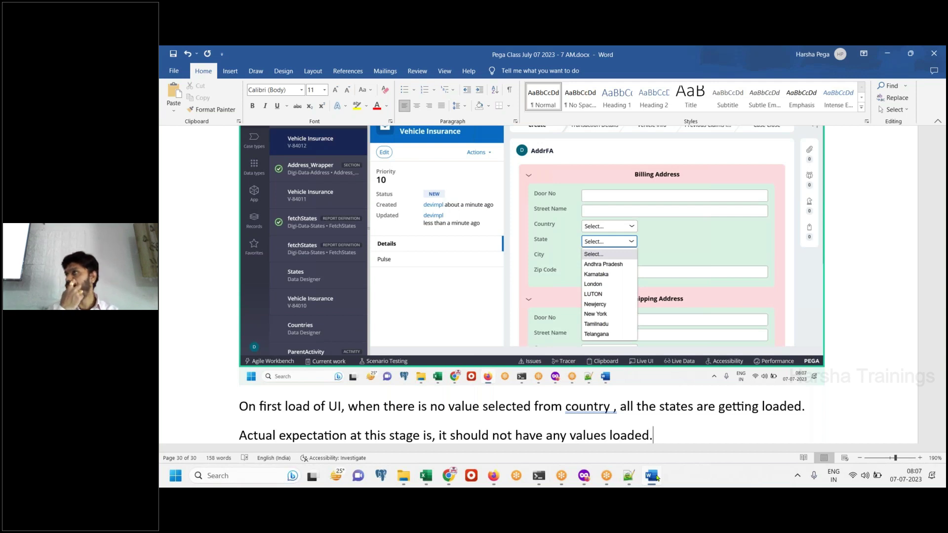
Step: Extend the expectation line with ", only select should be there.", add a "Reason :" line below it and save the document
key("BackSpace")
type(", only sele")
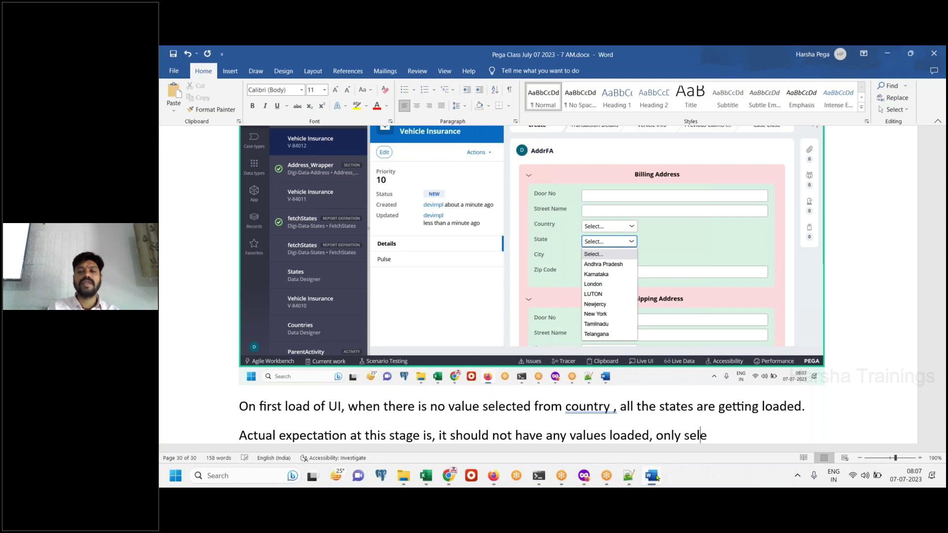
type("ct should be t")
key("BackSpace")
type("should")
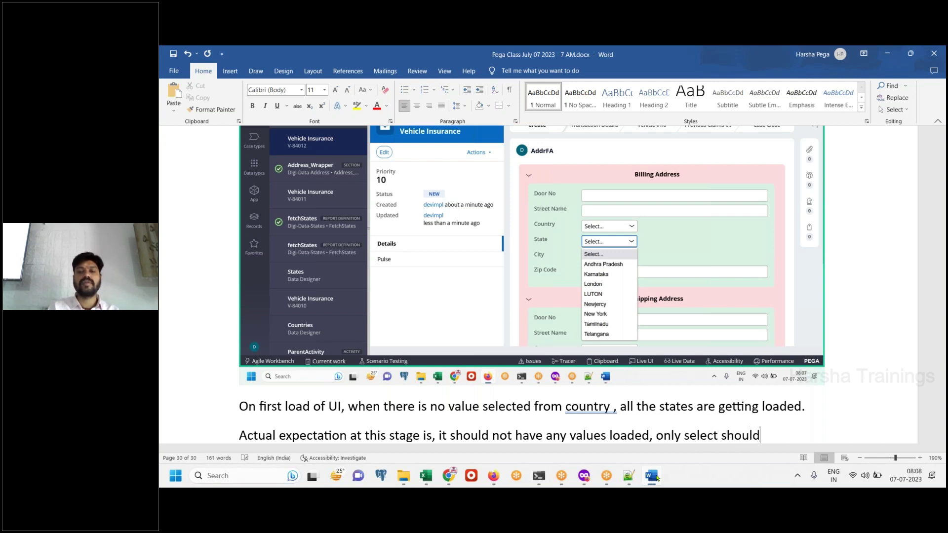
type(" be there.")
key("Return")
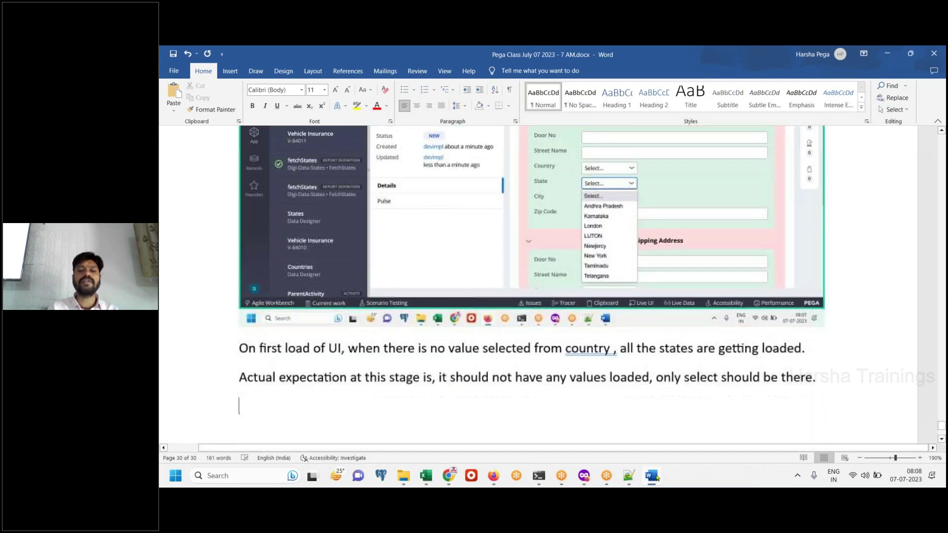
type("Reason :")
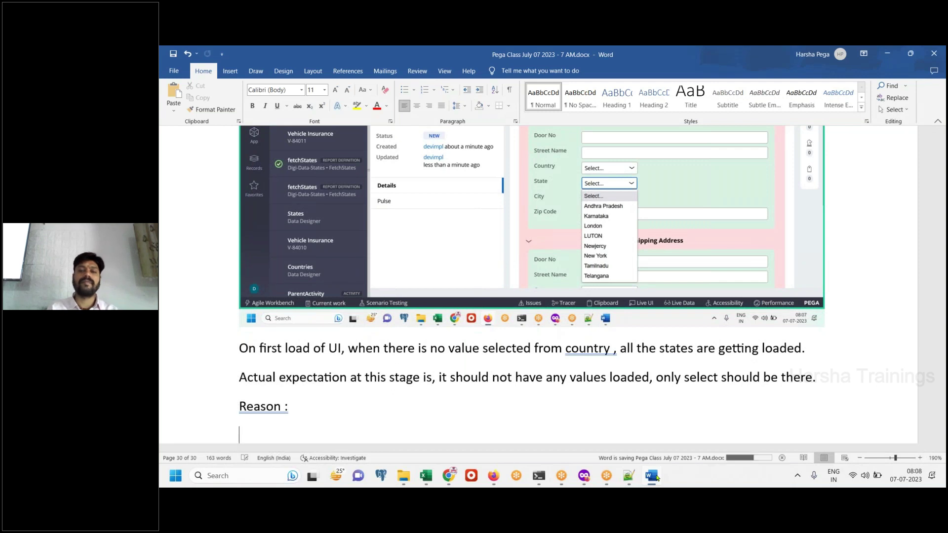
Step: Switch to Pega Dev Studio, run the fetchStates report definition and examine the country code filter and records in the maximized results window
left_click(493, 475)
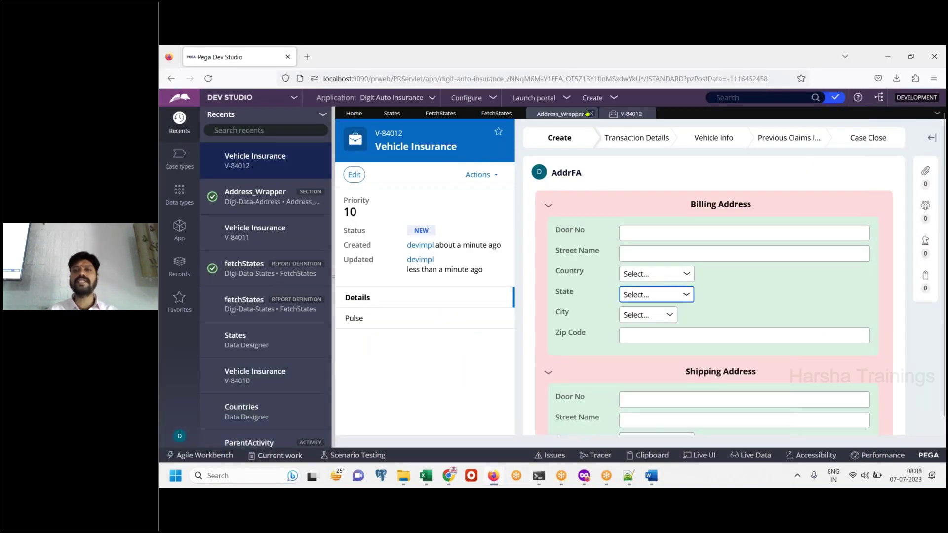
left_click(498, 114)
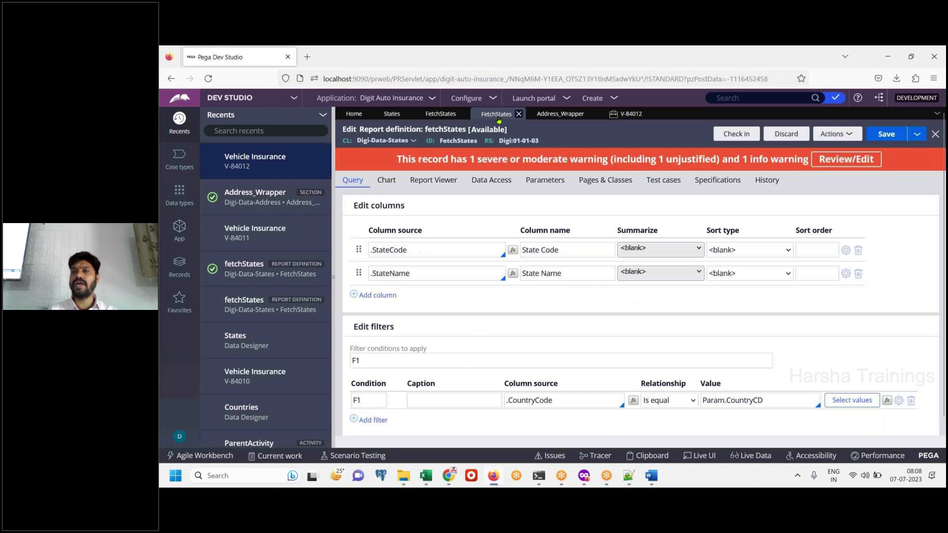
left_click(852, 133)
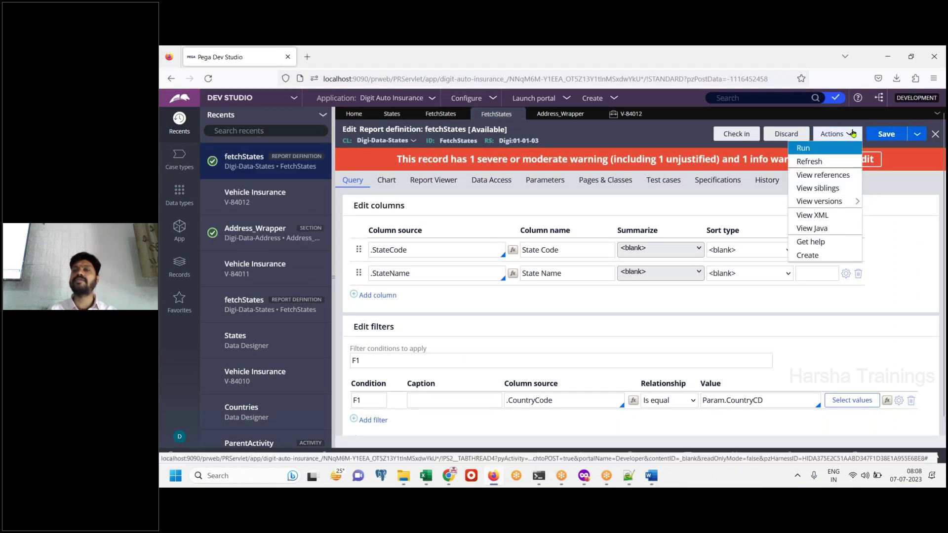
left_click(827, 150)
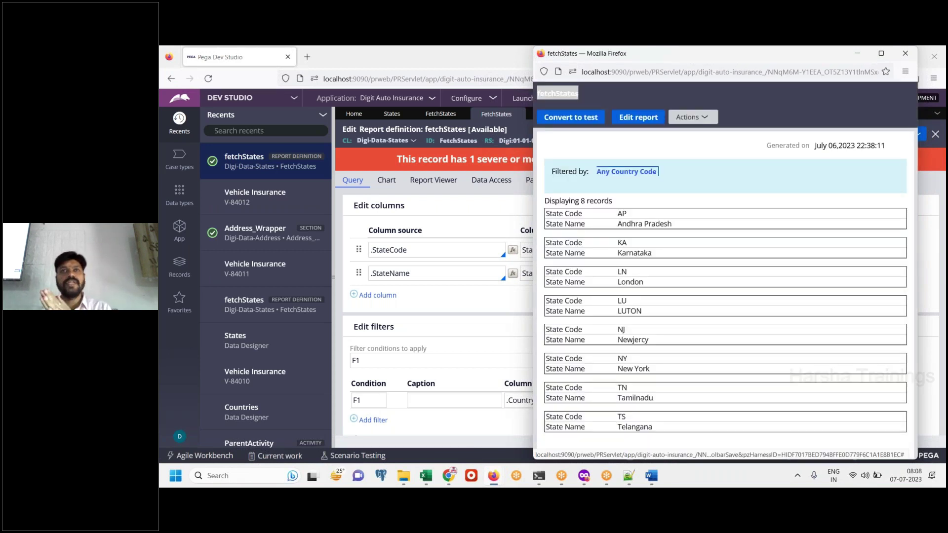
double_click(700, 54)
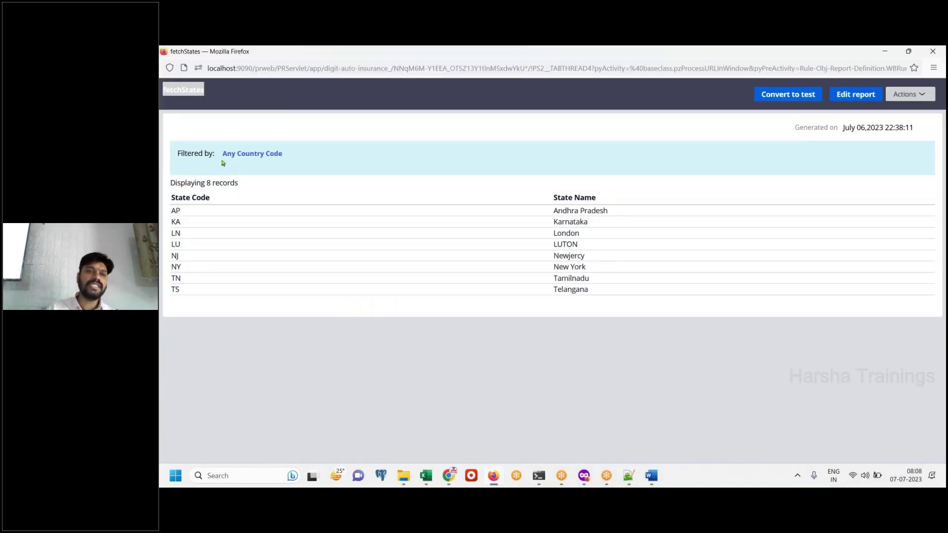
left_click_drag(222, 155, 235, 157)
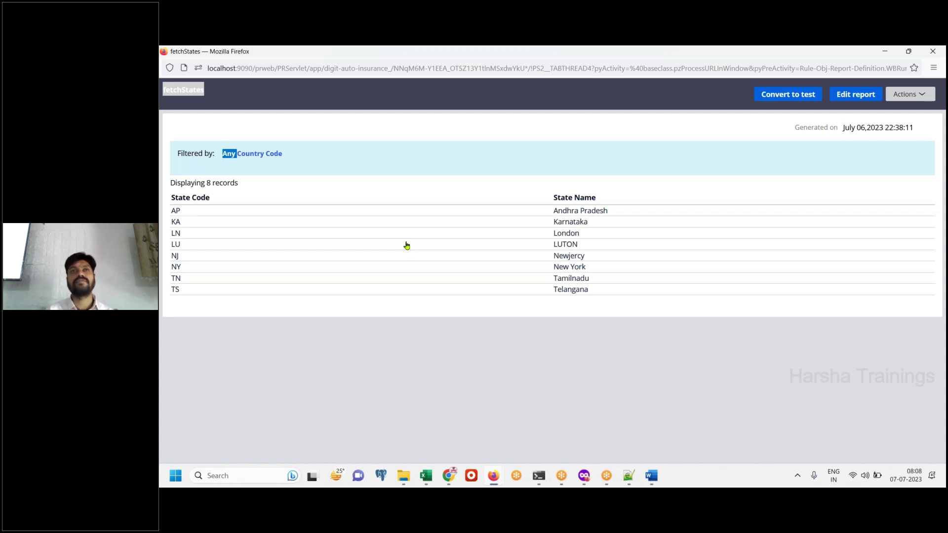
Step: Return to the Word notes and write "When there is no value passed to the Parameter of" directly under "Reason :", correcting the spelling of "Parameter"
left_click(651, 483)
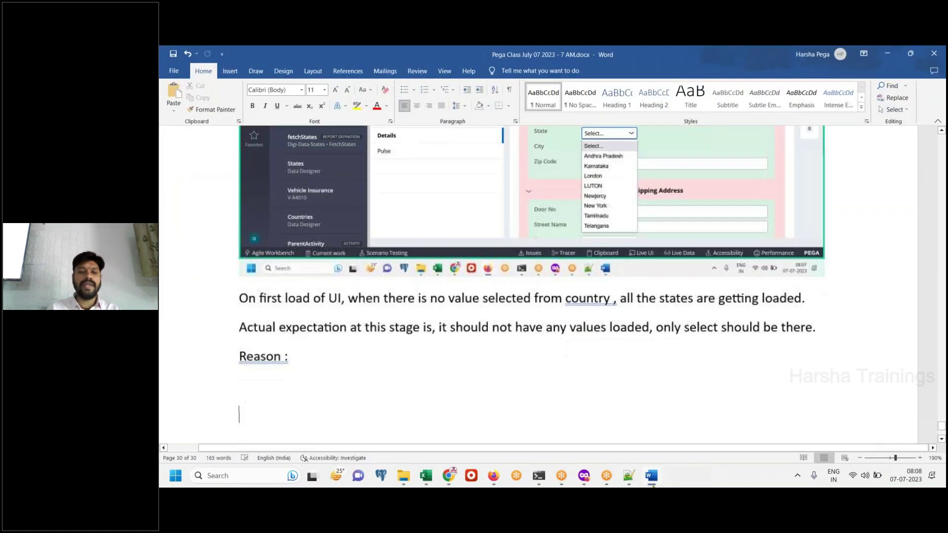
type("When there is no")
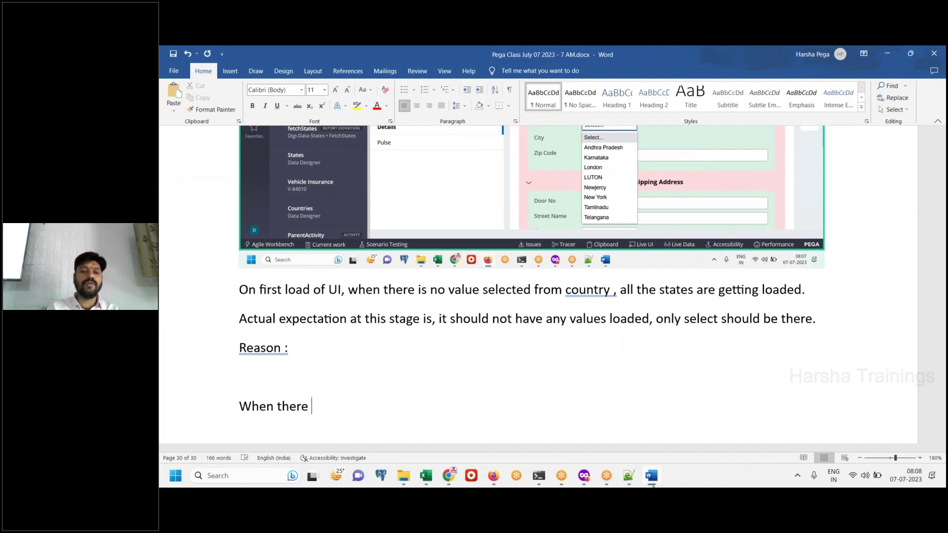
left_click(424, 364)
key("BackSpace")
key("ctrl+End")
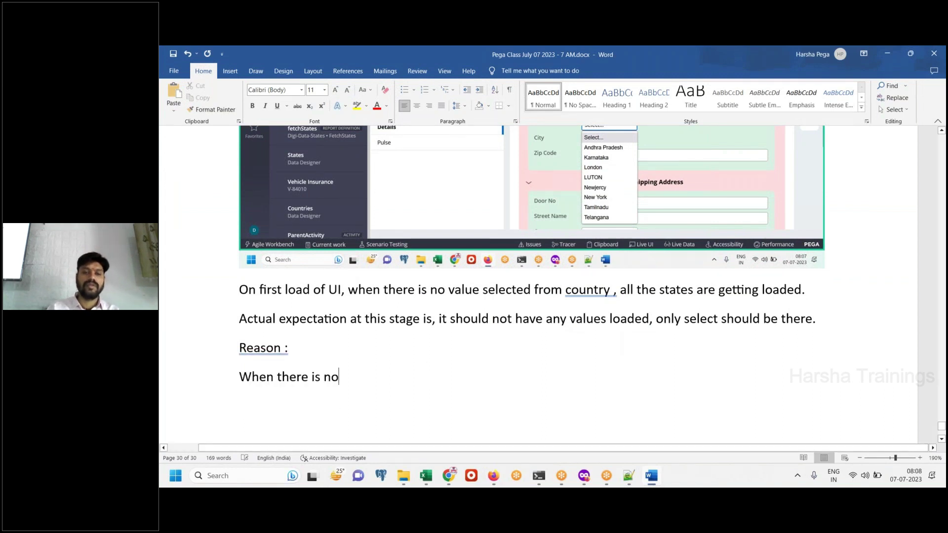
type("value pass")
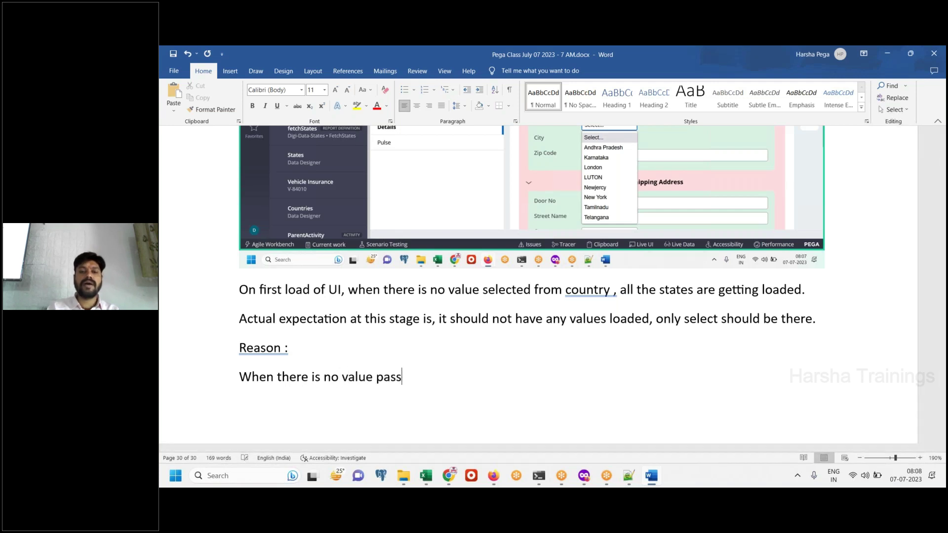
type("ed to the PArametr of")
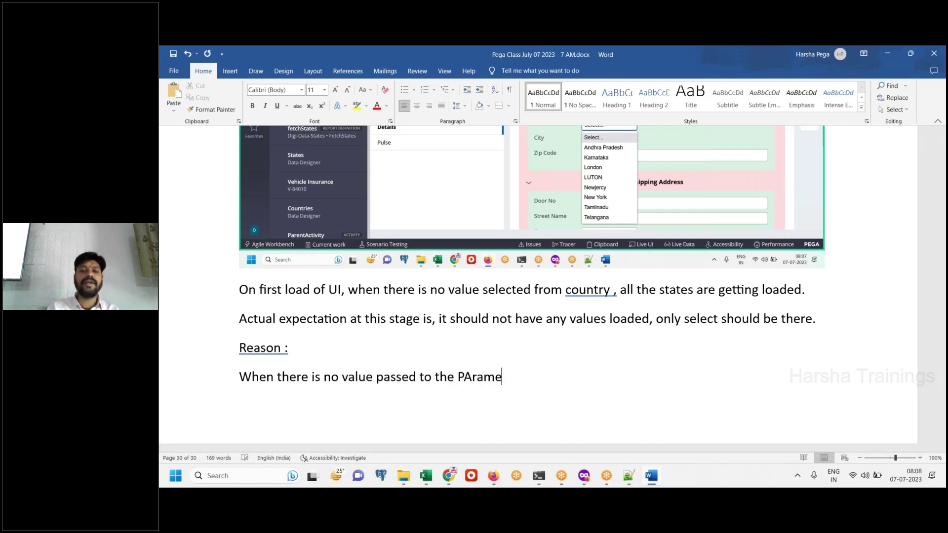
left_click(472, 376)
key("BackSpace")
type("a")
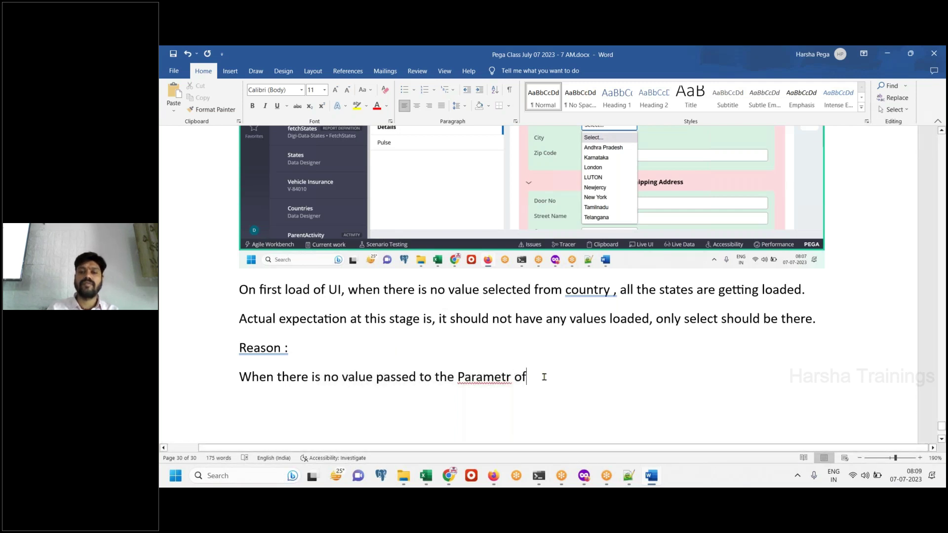
right_click(480, 380)
left_click(464, 154)
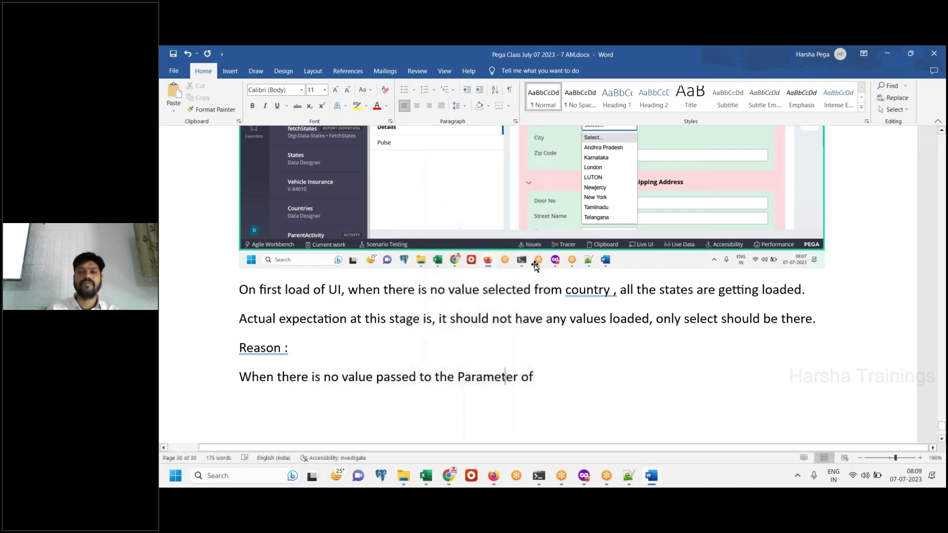
Step: Complete the reason sentence with "states report it is considering the value as 'ANY' which means 'ALL'."
left_click(575, 382)
type("states ")
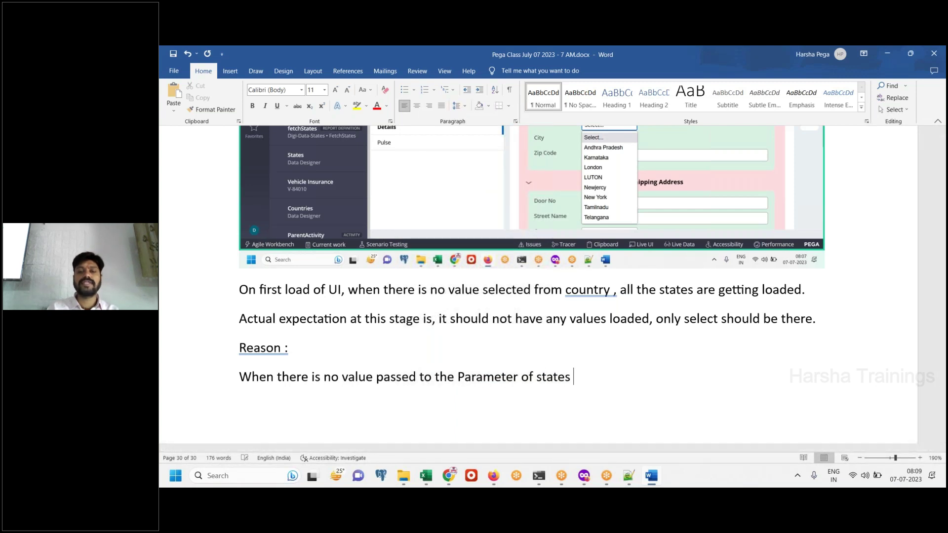
type("report it is considering the v")
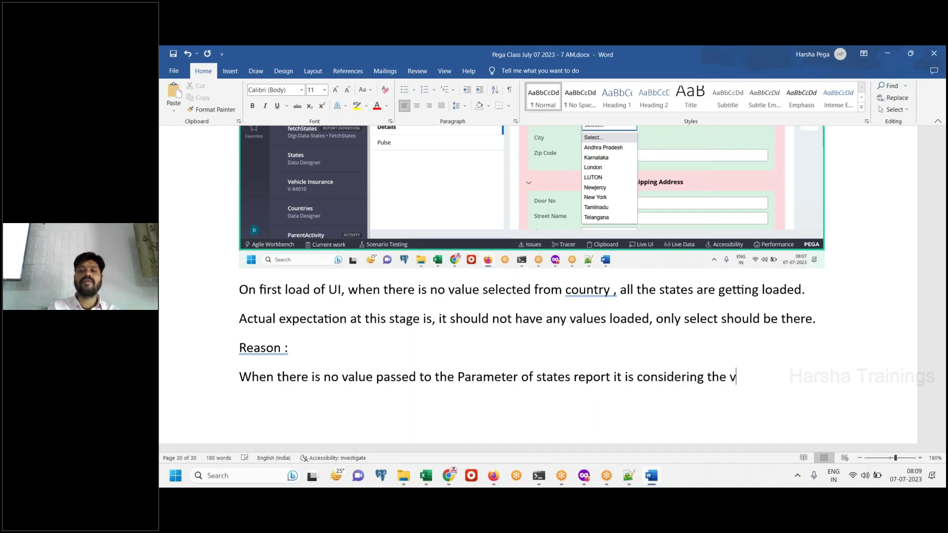
type("alue as 'ANY'.")
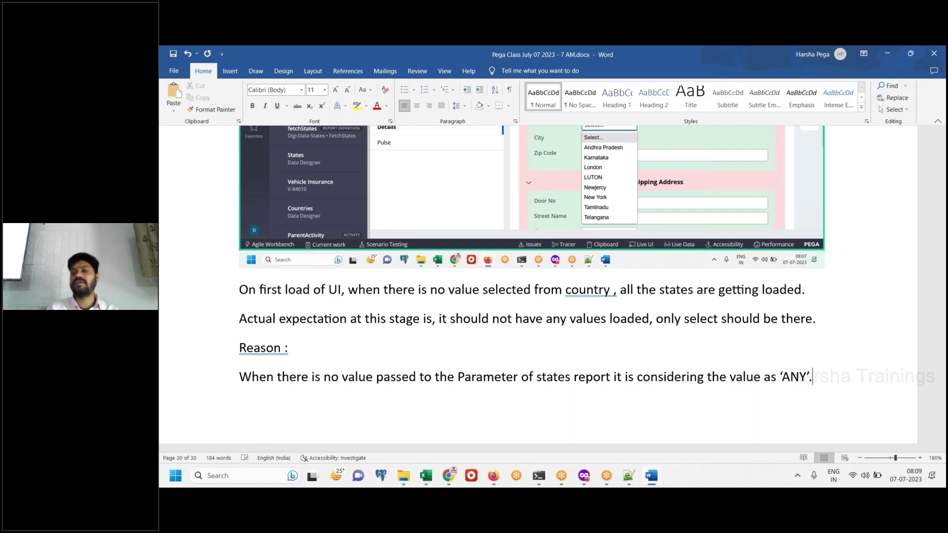
type("which mea")
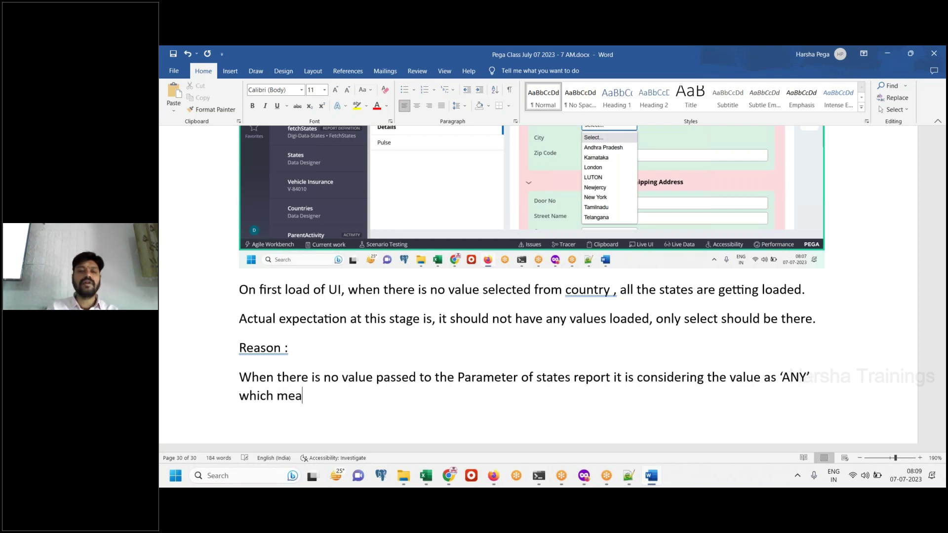
type("ns 'ALL'.")
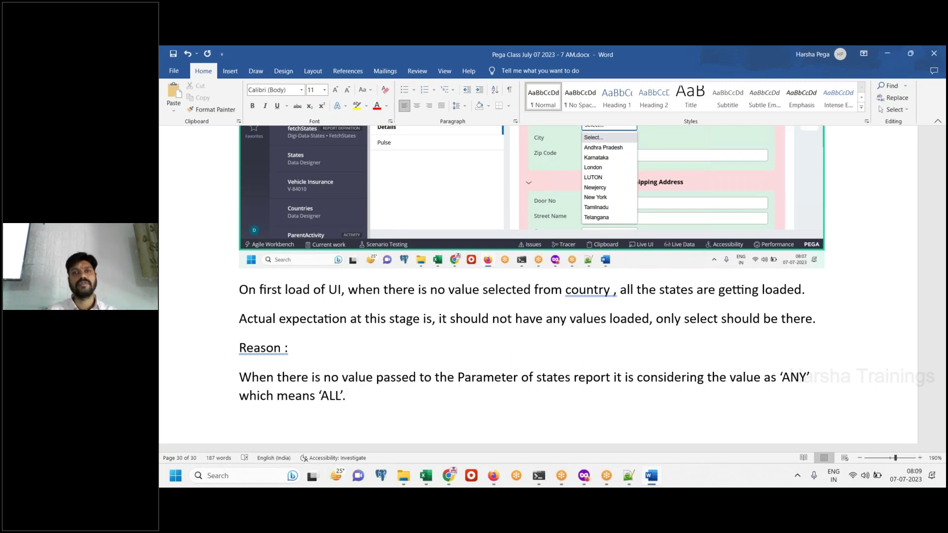
Step: Add a new line reading "This should be fixed." below the reason sentence
key("Return")
type("This shou")
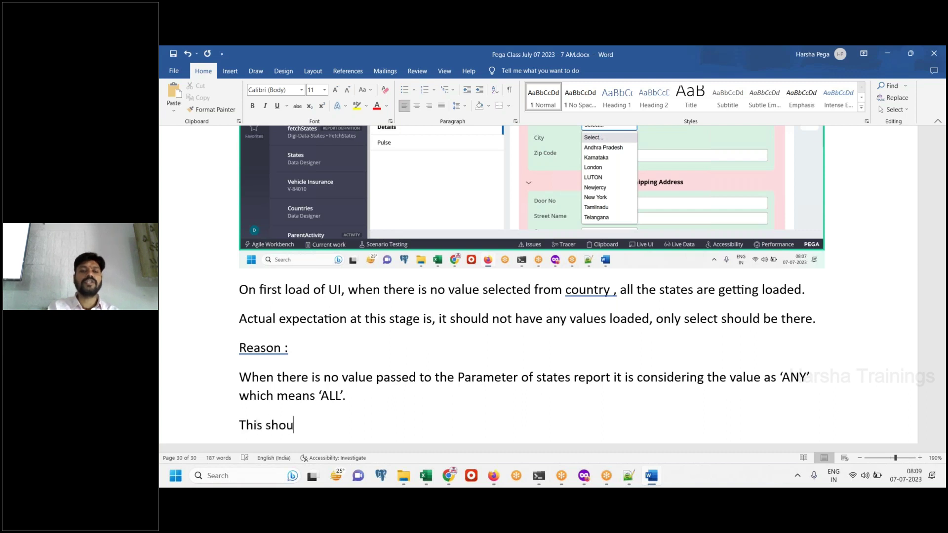
type("ld be finxed.")
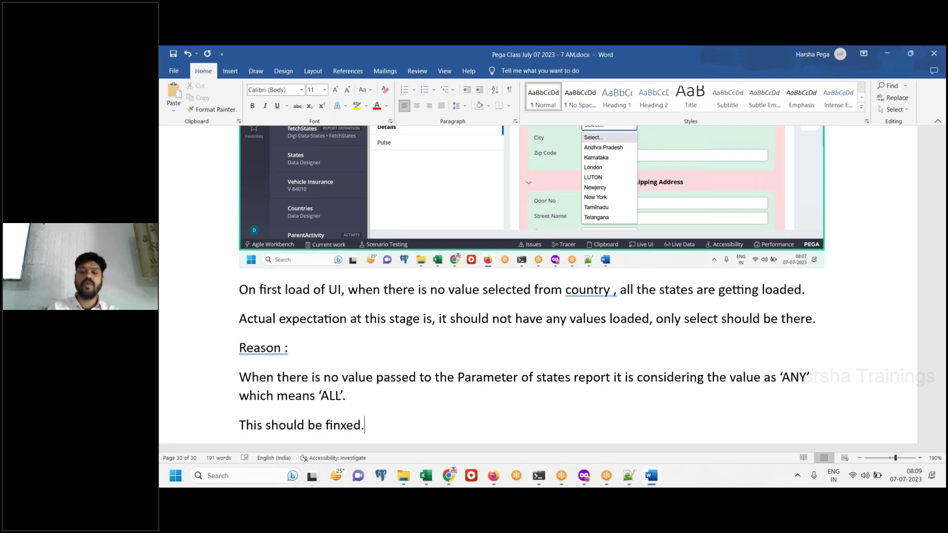
key("Return")
Step: Duplicate the reason sentence below "This should be fixed." and trim the copy so it ends after "states report,"
left_click_drag(345, 349, 237, 334)
key("ctrl+c")
left_click(296, 402)
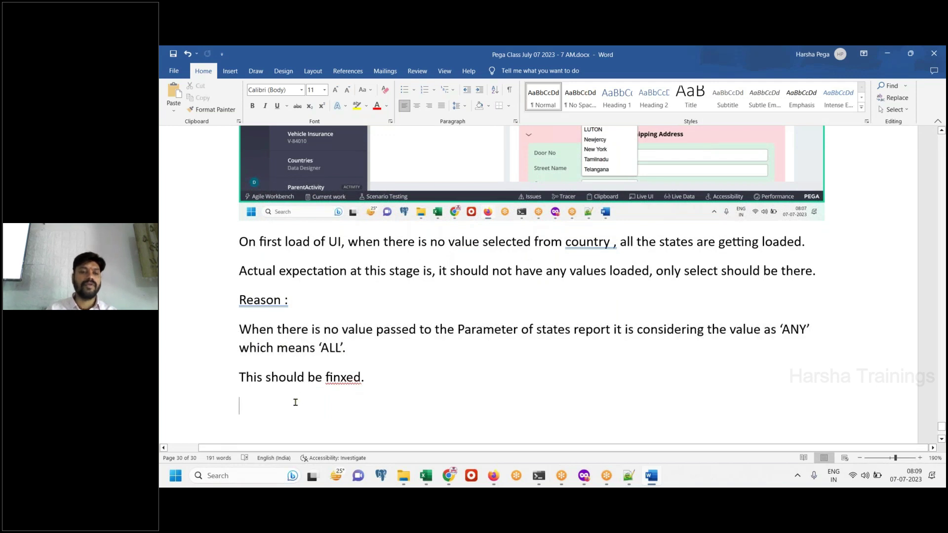
key("BackSpace")
key("ctrl+v")
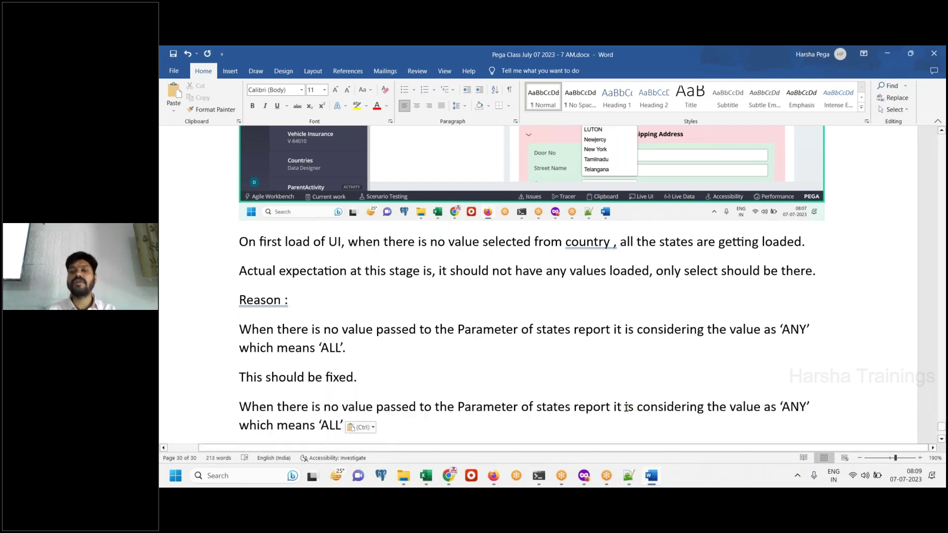
key("ctrl+shift+End")
key("BackSpace")
key("BackSpace")
key("BackSpace")
key("BackSpace")
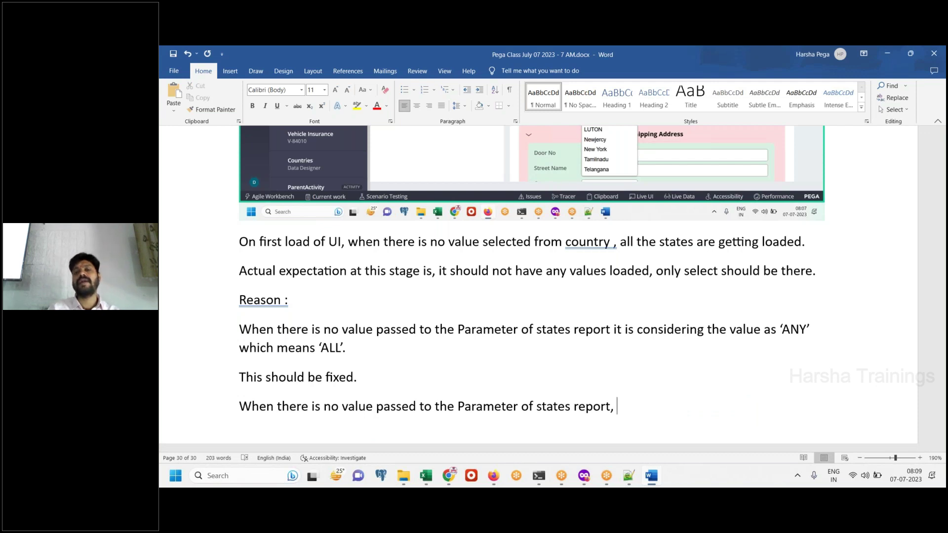
Step: Finish the copied sentence with "the value to be considered as 'NULL'."
type("th")
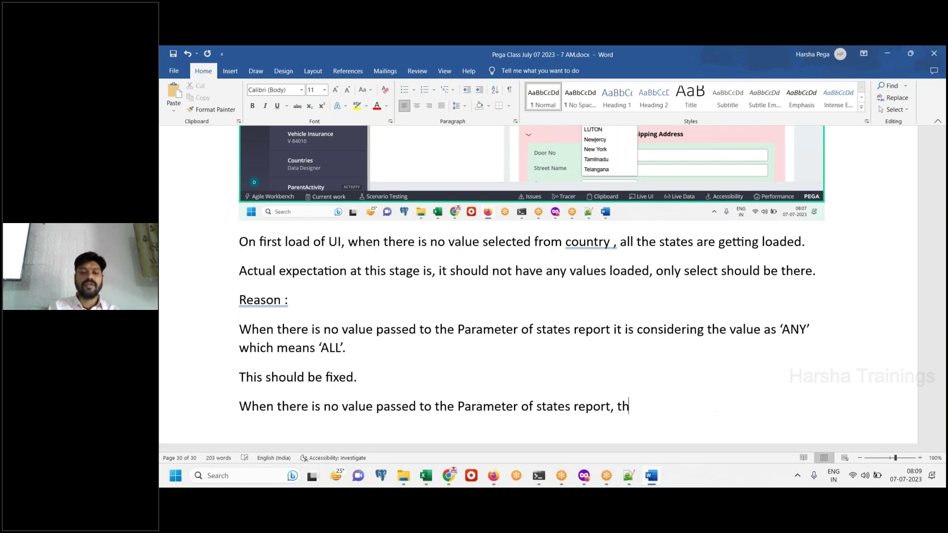
type("e value to be s")
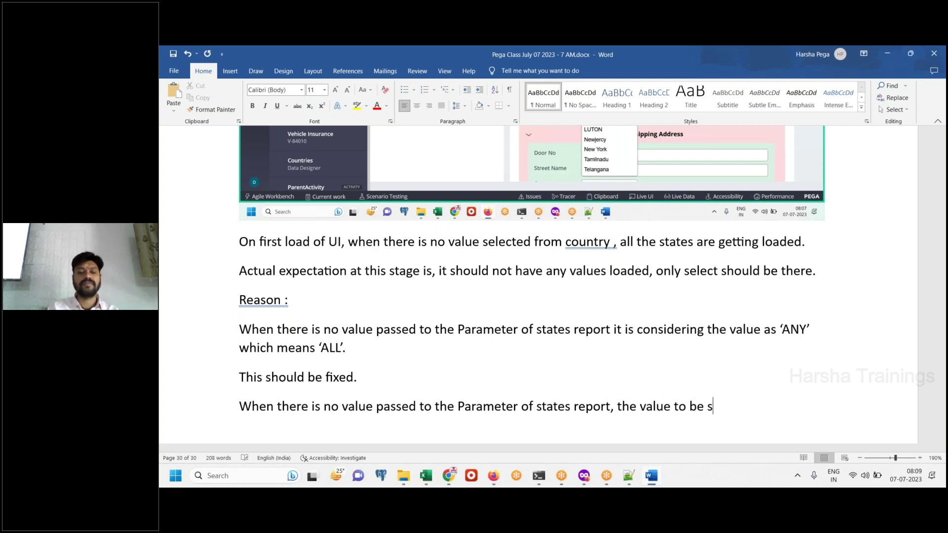
key("BackSpace")
type("consid")
type("ered as 'NULL'")
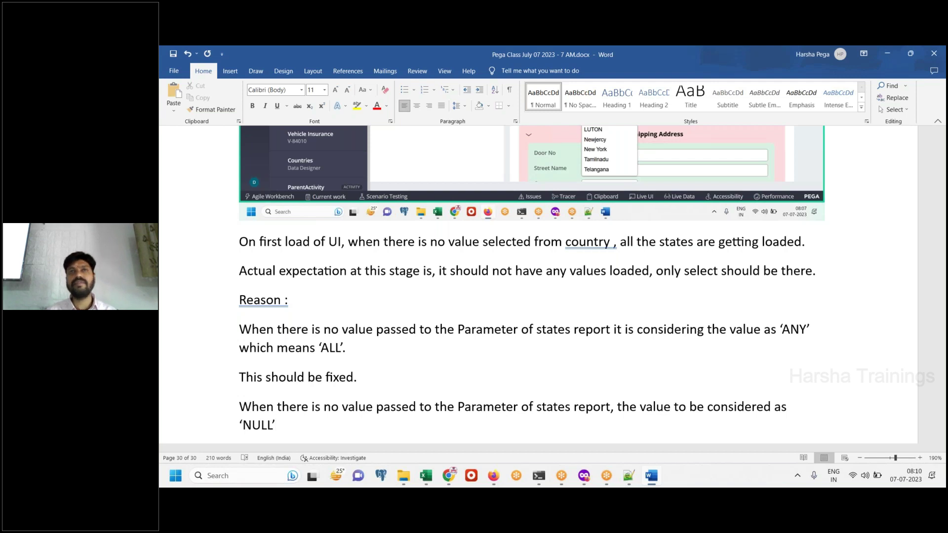
type(".")
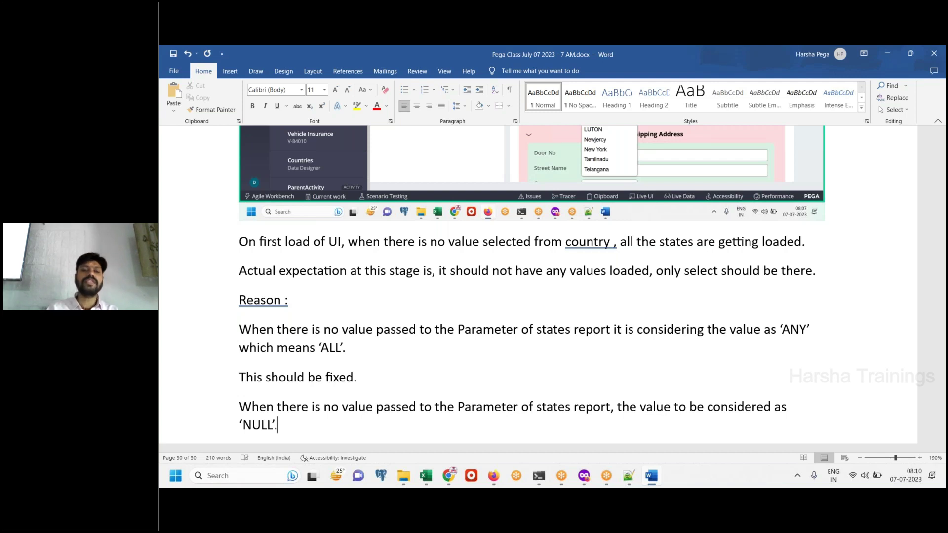
Step: Leave a blank line and add the lines "Now, Let's do it" and "Open RD rule" to the notes
key("Return")
key("Return")
type("Now, Lets")
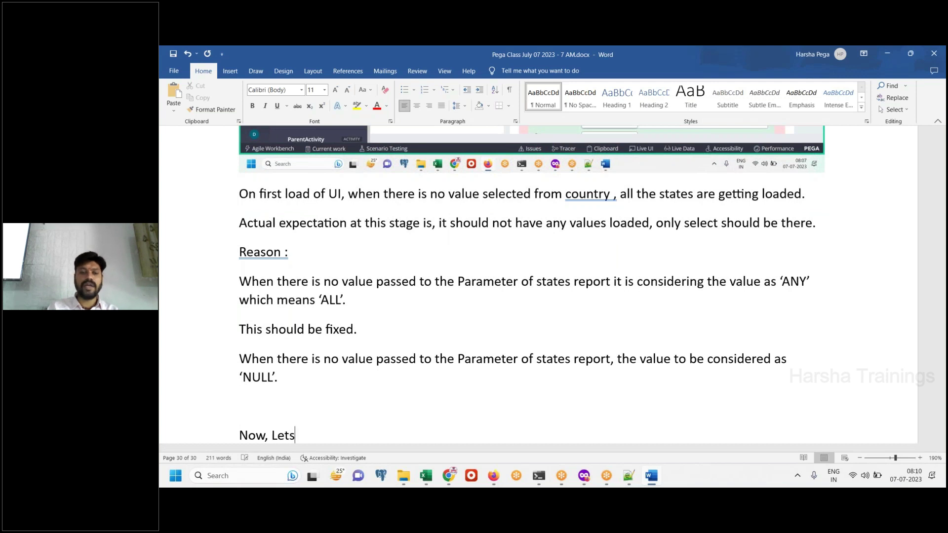
key("BackSpace")
type("'s do it")
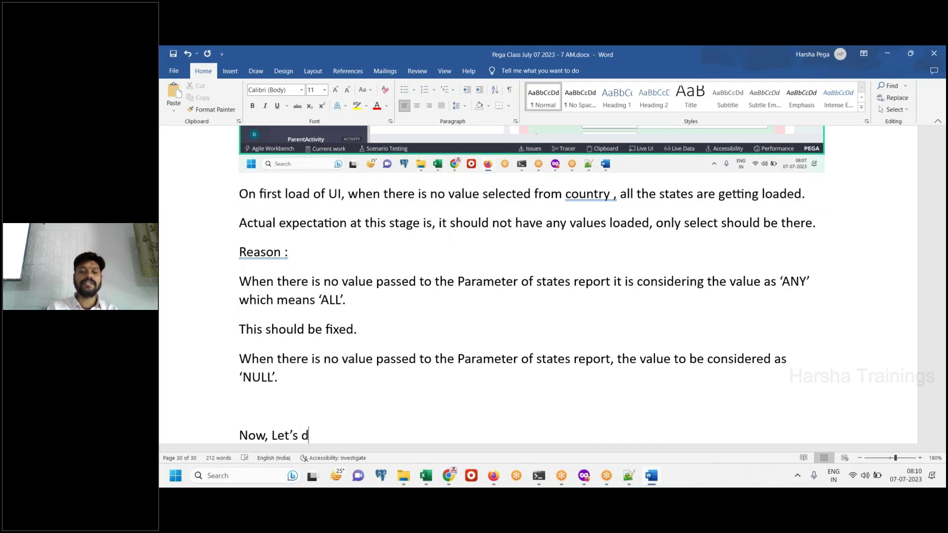
key("Return")
type("Open RD rule")
key("Return")
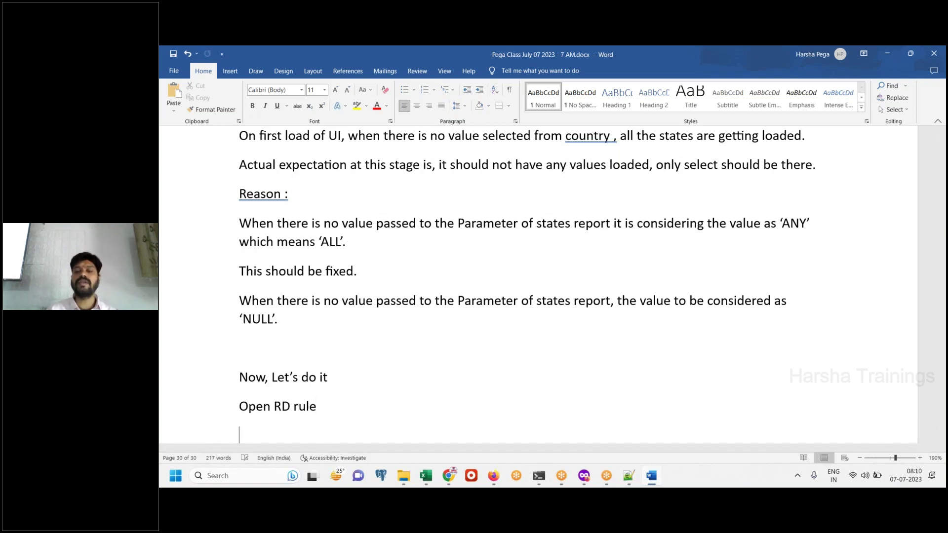
Step: Switch to Pega Dev Studio, close the fetchStates report results window and select the CountryCode filter's Param.CountryCD value
key("alt+Tab")
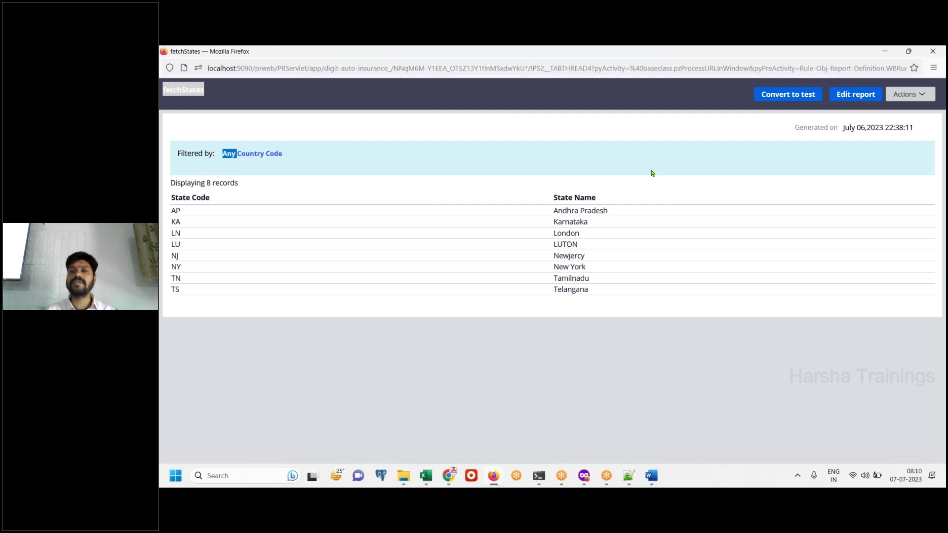
left_click(909, 51)
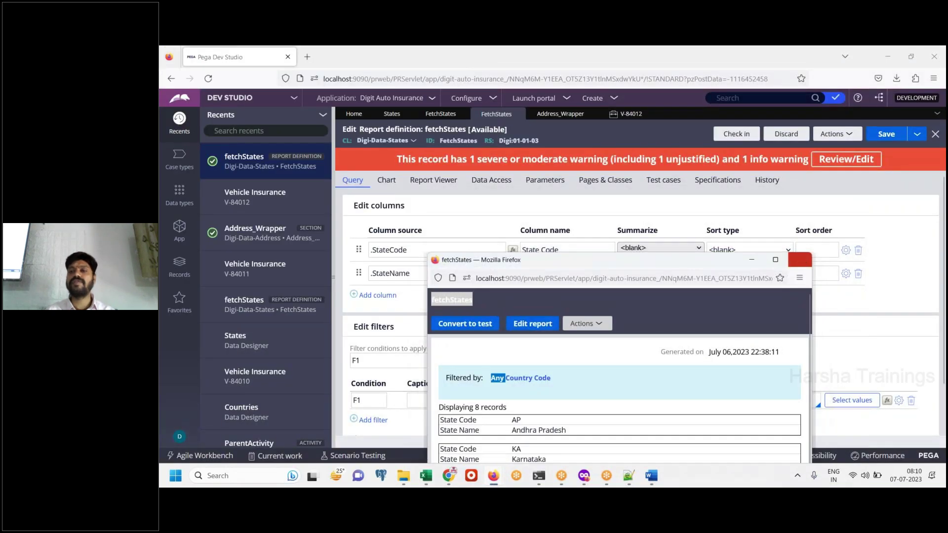
left_click(800, 259)
left_click(788, 402)
double_click(788, 402)
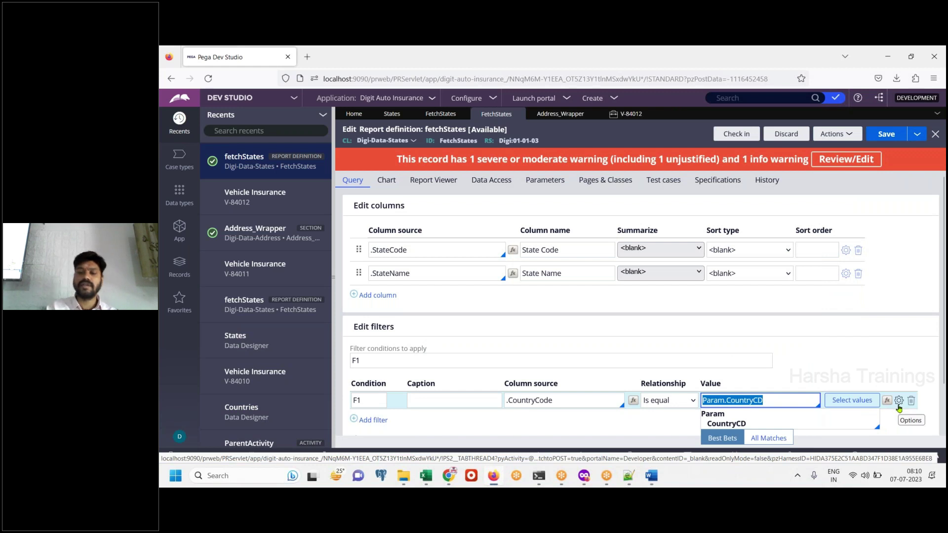
Step: Paste the filter screenshot into the Word notes and write "Click on gear icon at the end of where condition" below it
left_click(650, 480)
key("ctrl+v")
key("Return")
type("Click")
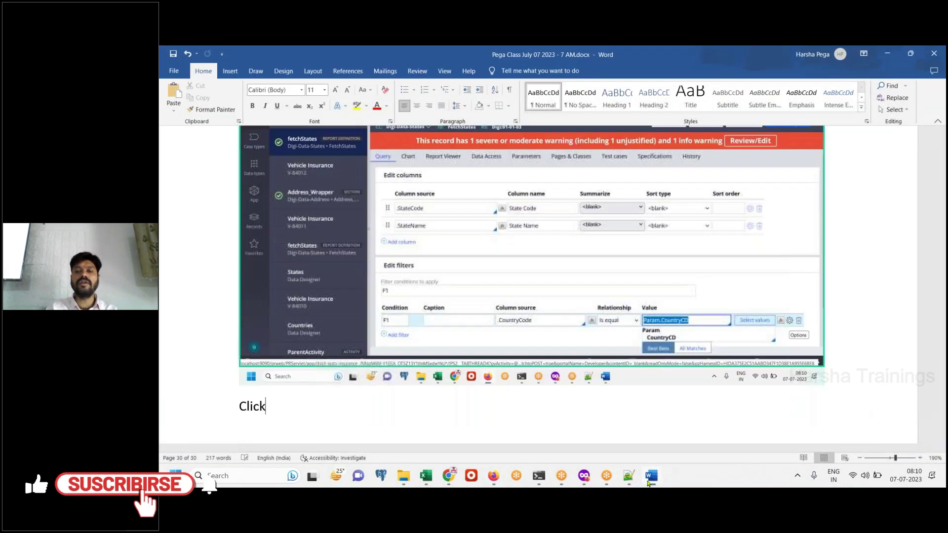
type(" on gear ico")
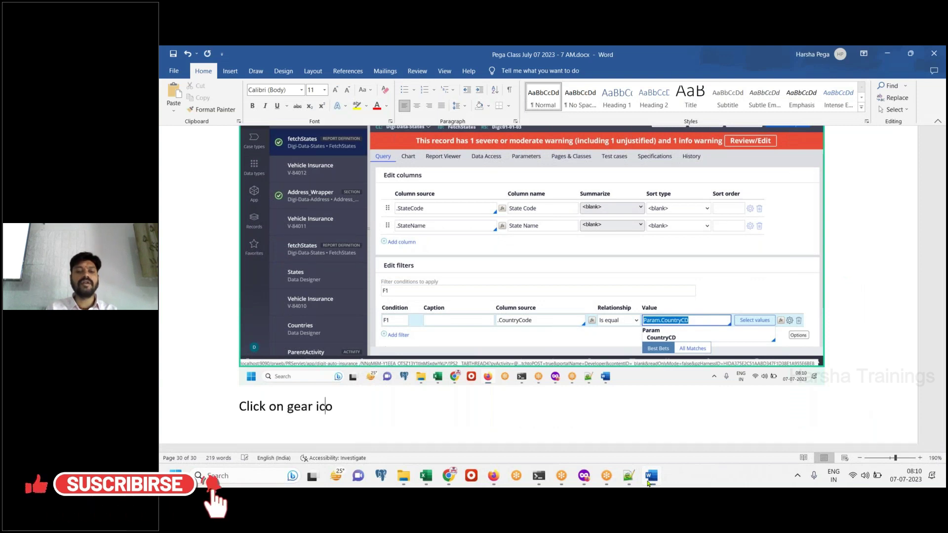
type("n at the end ")
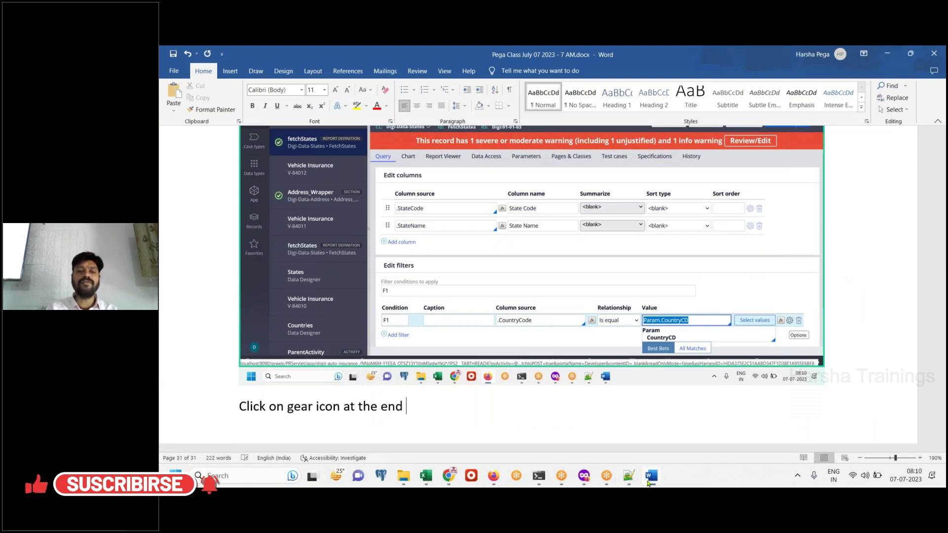
type("of where condition")
key("Return")
Step: Open the CountryCode filter's options in Dev Studio, then paste their screenshot into Word with the line "Select the check box “Use Null If Empty”"
left_click(650, 477)
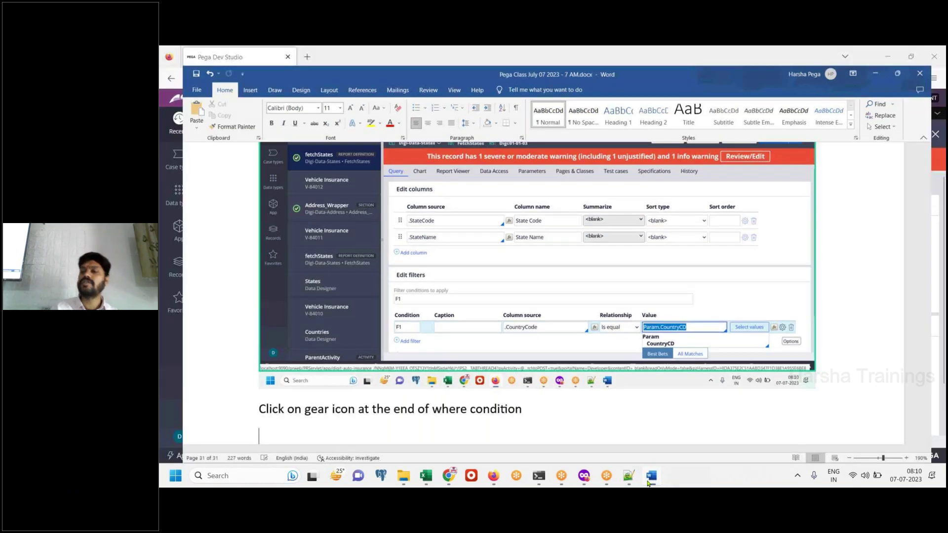
left_click(567, 250)
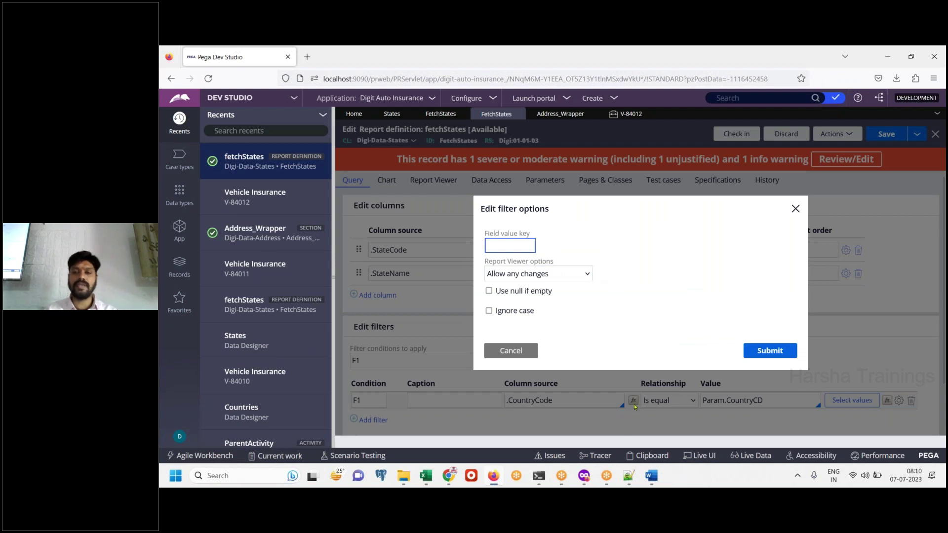
left_click(652, 476)
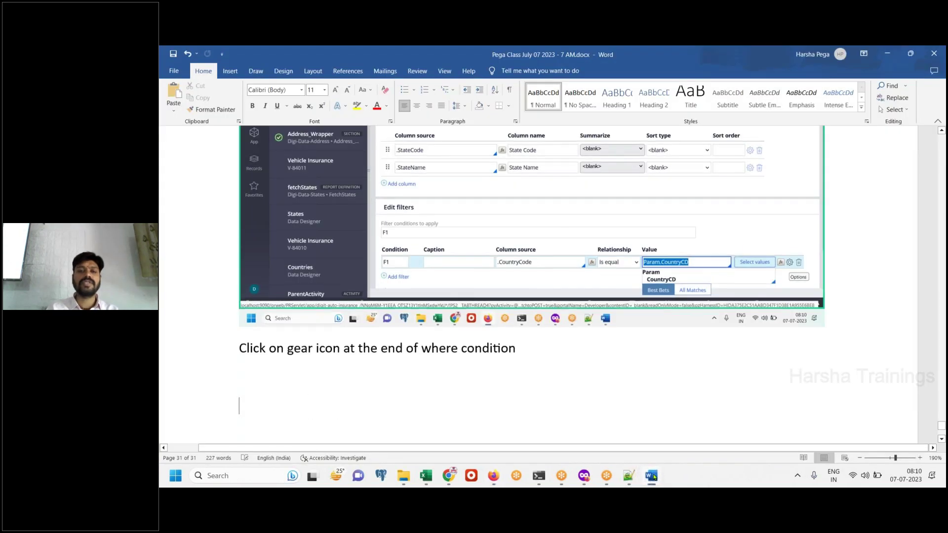
key("ctrl+v")
key("Return")
type("Select the chce")
key("BackSpace")
key("BackSpace")
type("eck box")
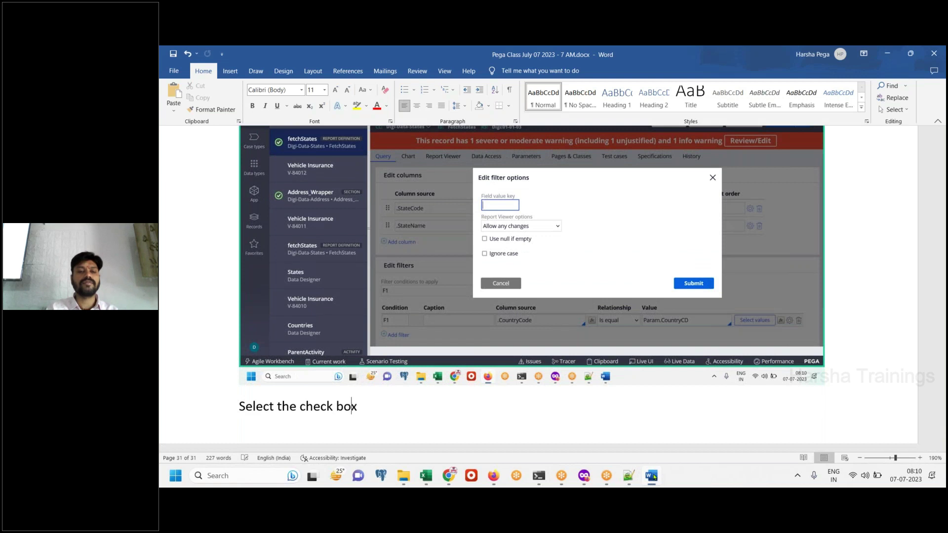
type(" \"Use N")
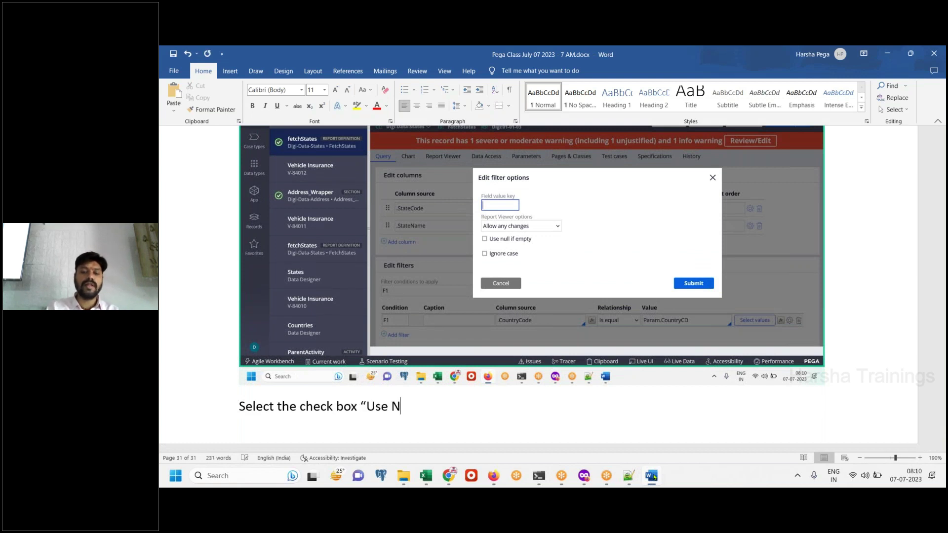
type("ull If Empty”")
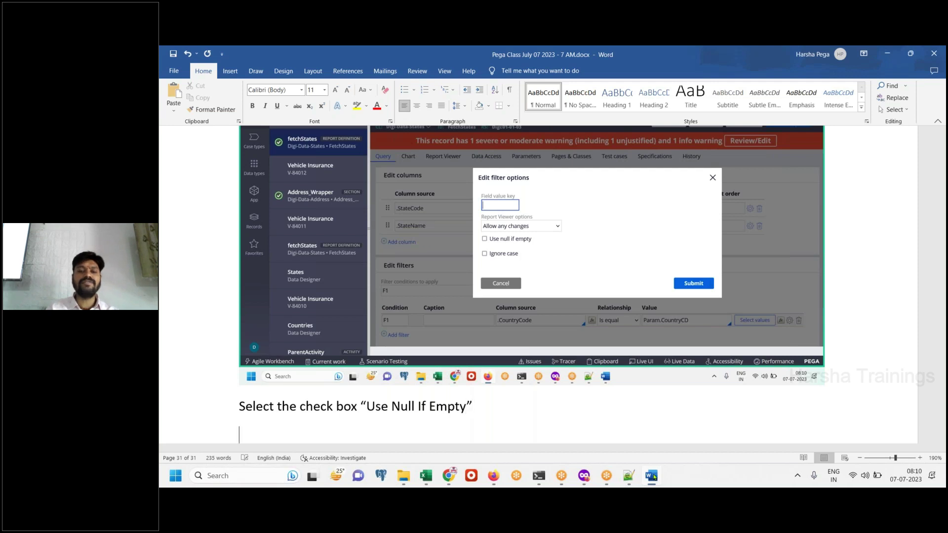
Step: Enable "Use null if empty" for the filter in Dev Studio and add its screenshot with the line "Submit" to the Word notes
key("alt+Tab")
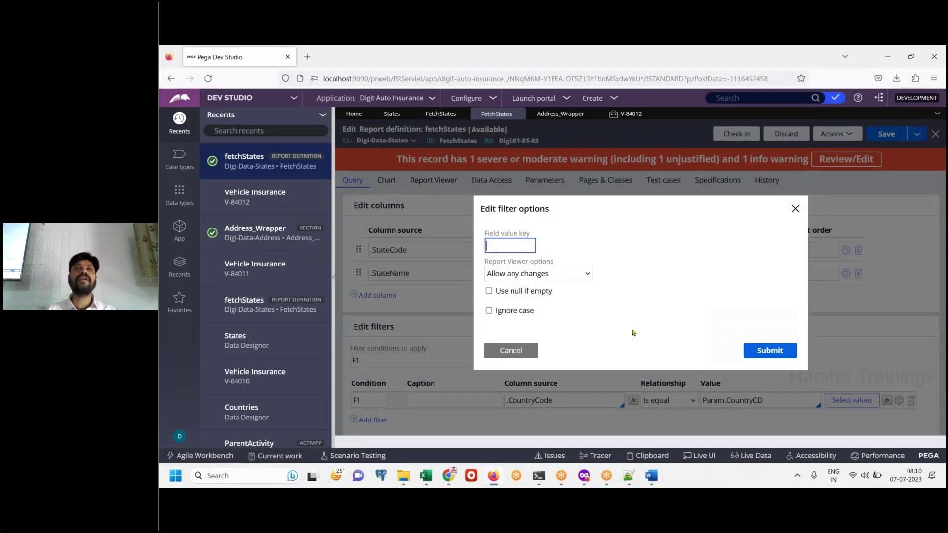
left_click(489, 291)
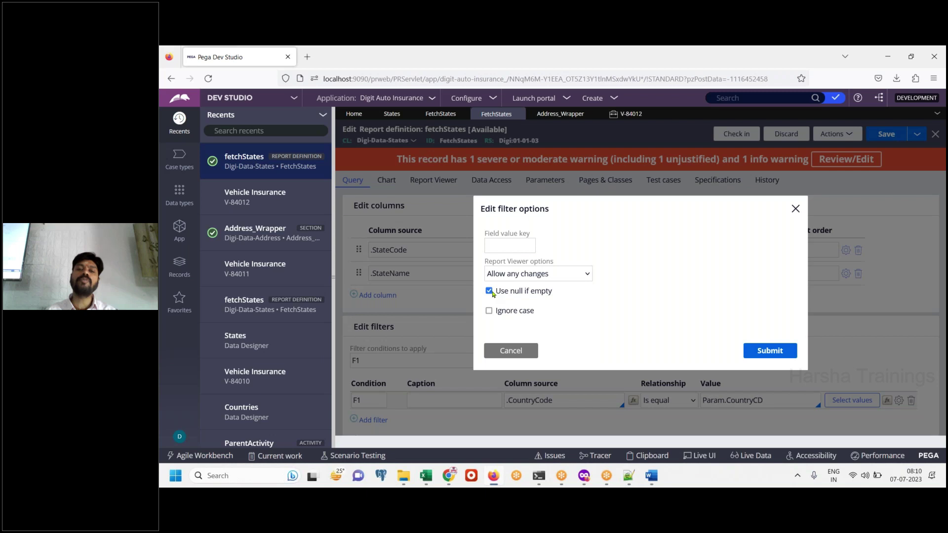
triple_click(555, 294)
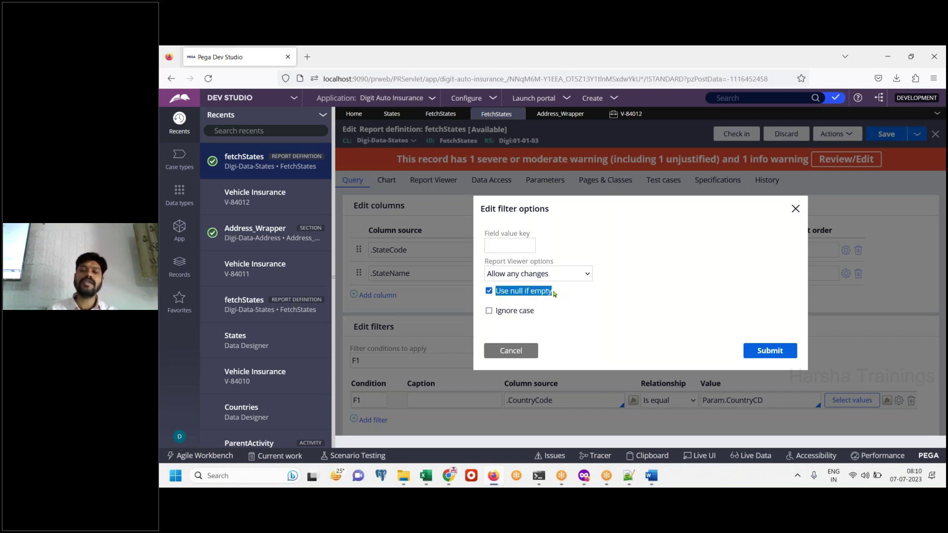
left_click(651, 477)
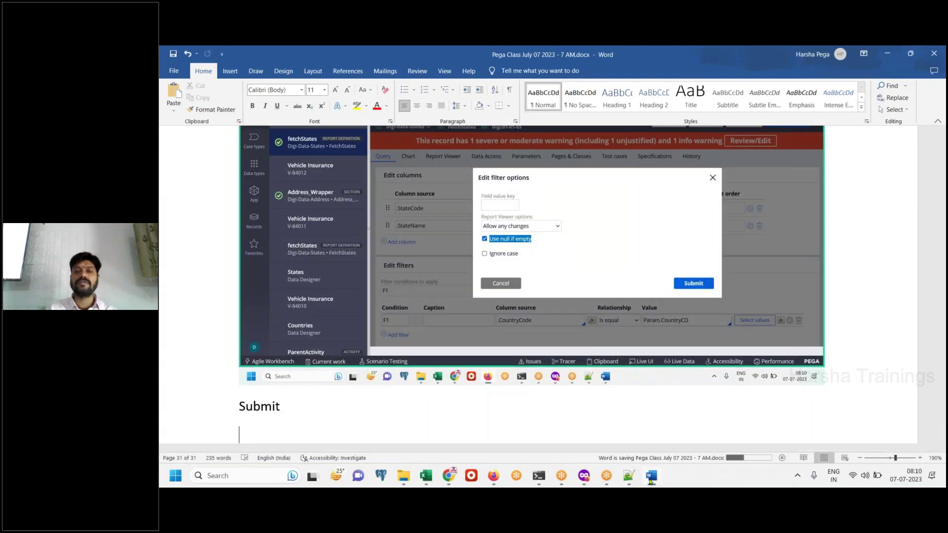
Step: Submit the CountryCode filter options in Pega Dev Studio and return to the Word notes
left_click(651, 477)
left_click(770, 349)
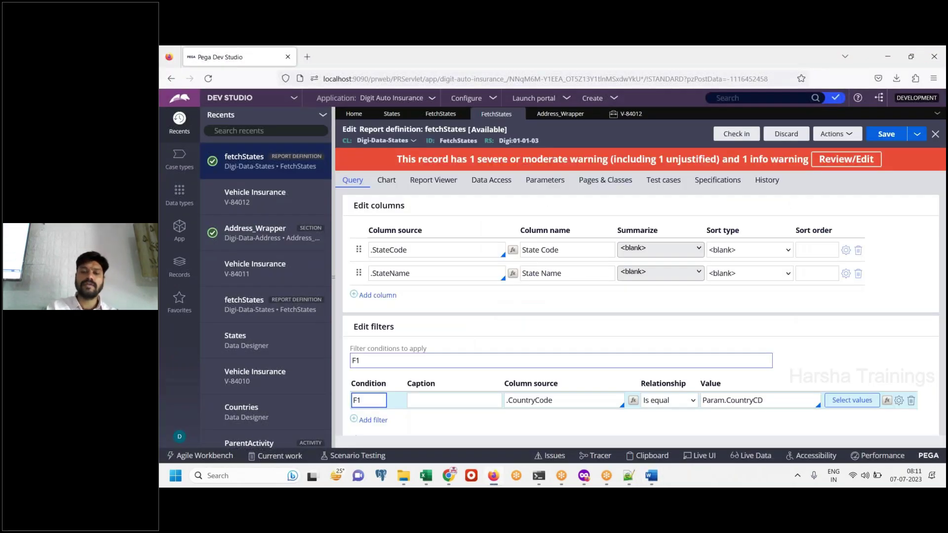
left_click(651, 477)
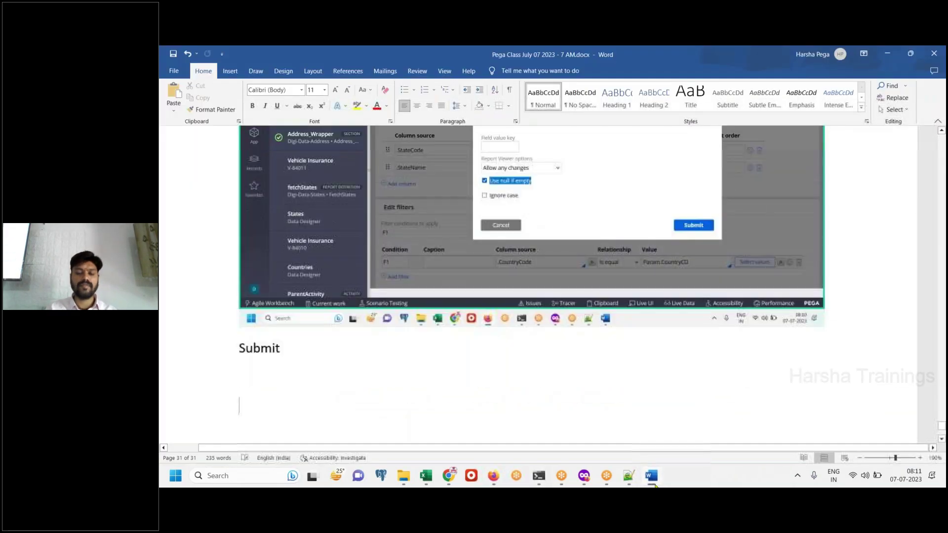
Step: Paste the filter screenshot into the Word notes and write "Save. Done." and "Now, create a case and test it" below it
key("ctrl+v")
key("Return")
type("Save. Done.")
key("Return")
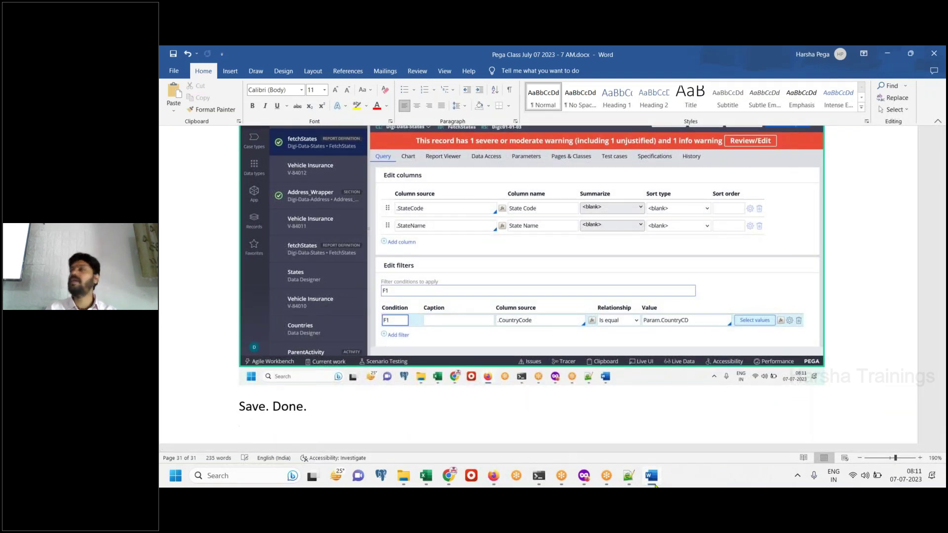
type("Now, c")
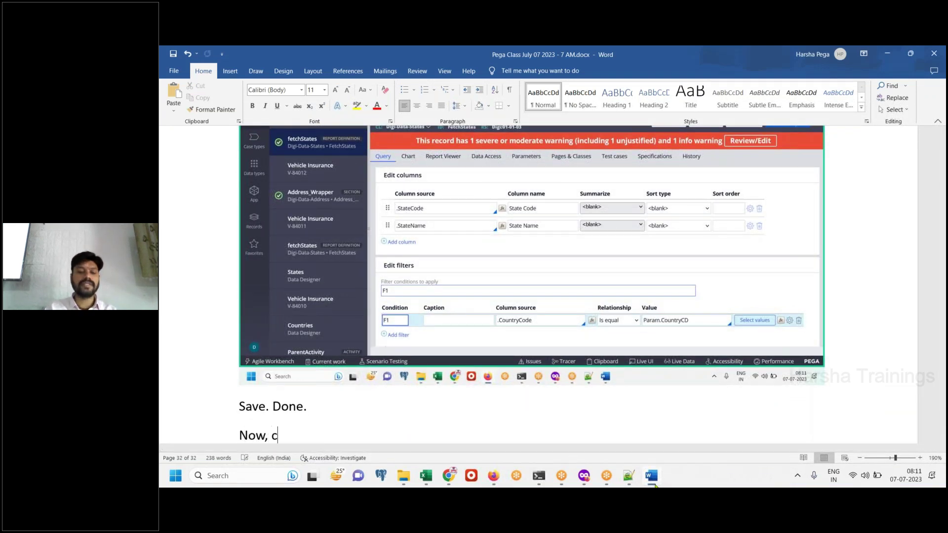
type("reate a case and test it")
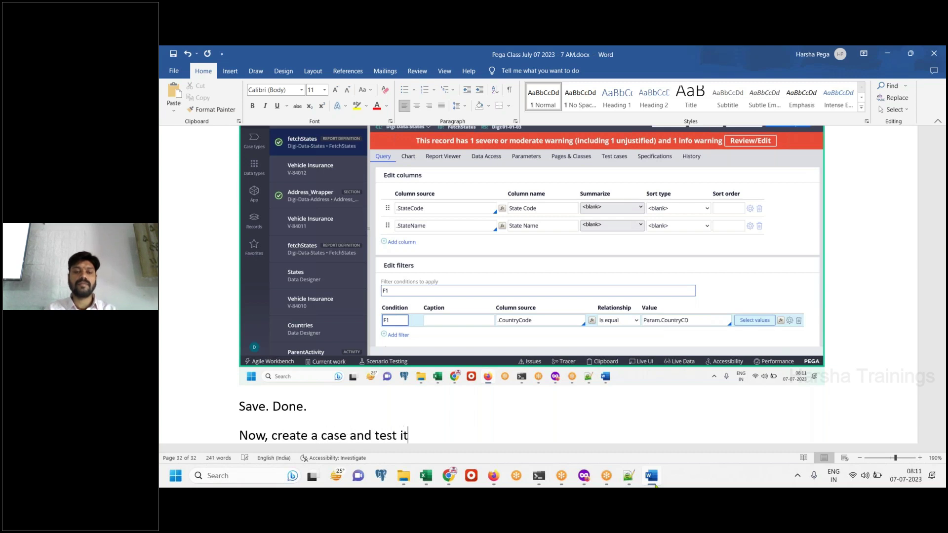
key("Return")
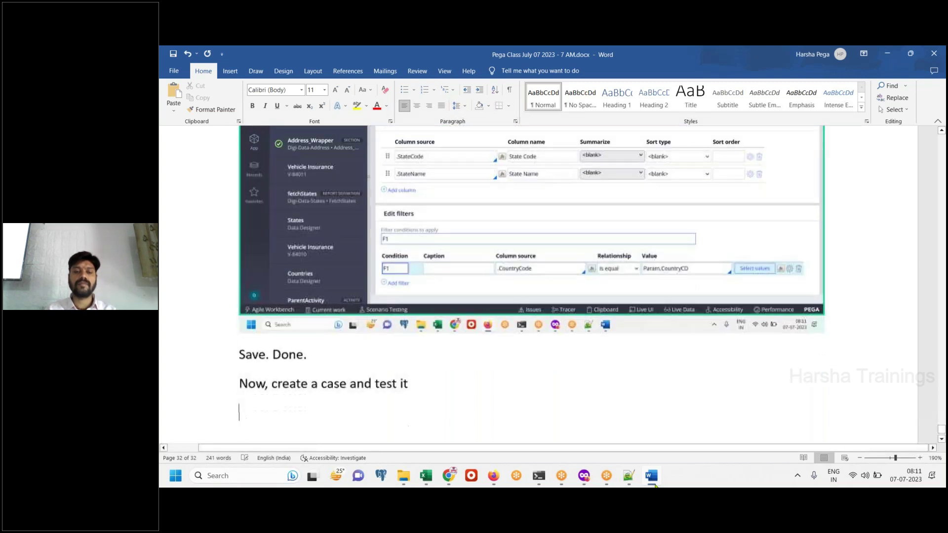
Step: Switch to Pega Dev Studio, save the FetchStates report definition and close the V-84012 case
key("alt+Tab")
left_click(889, 136)
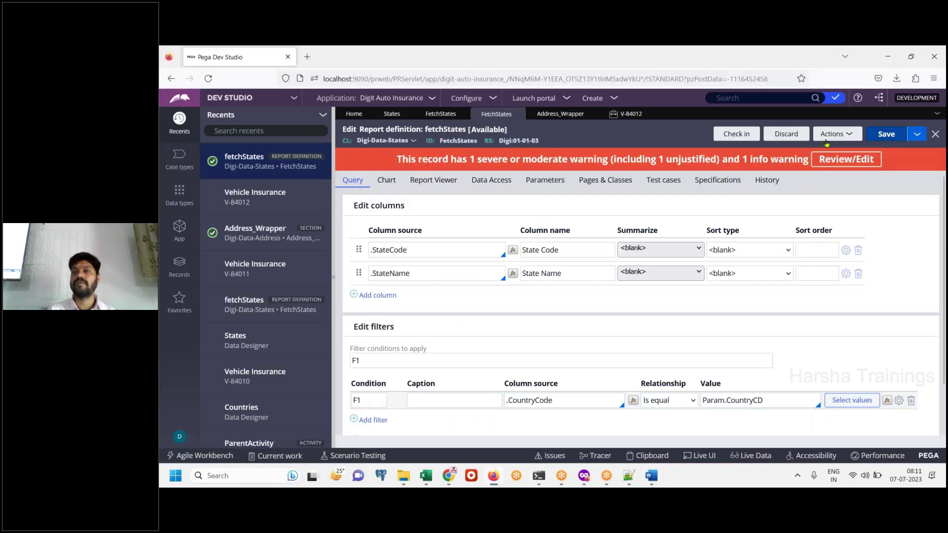
left_click(644, 115)
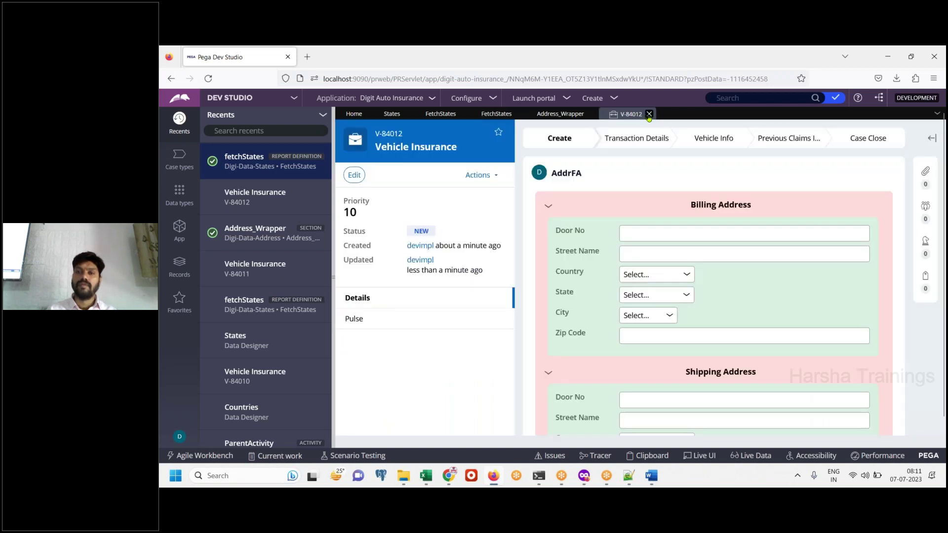
left_click(650, 114)
Step: Create a new Vehicle Insurance case, enter "sdfsd" on its first form and advance to the address form
left_click(593, 98)
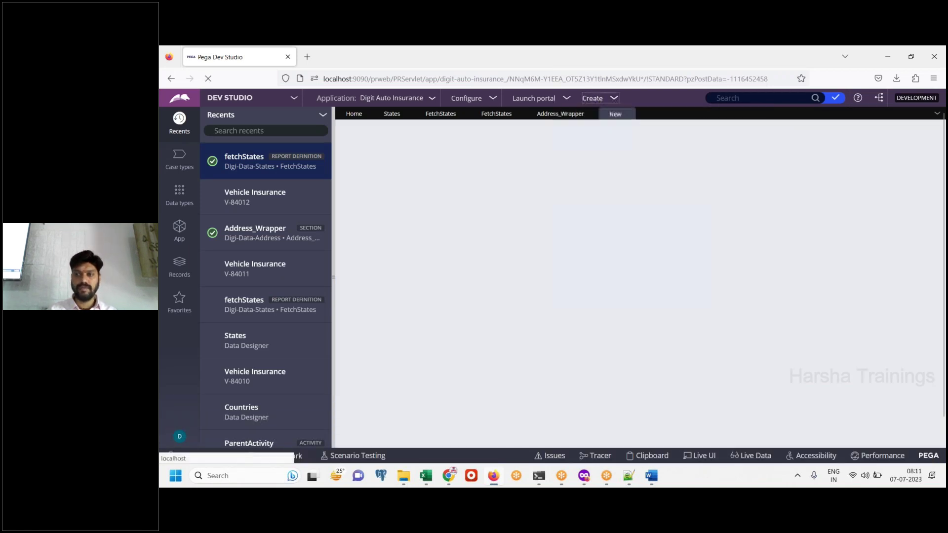
left_click(598, 110)
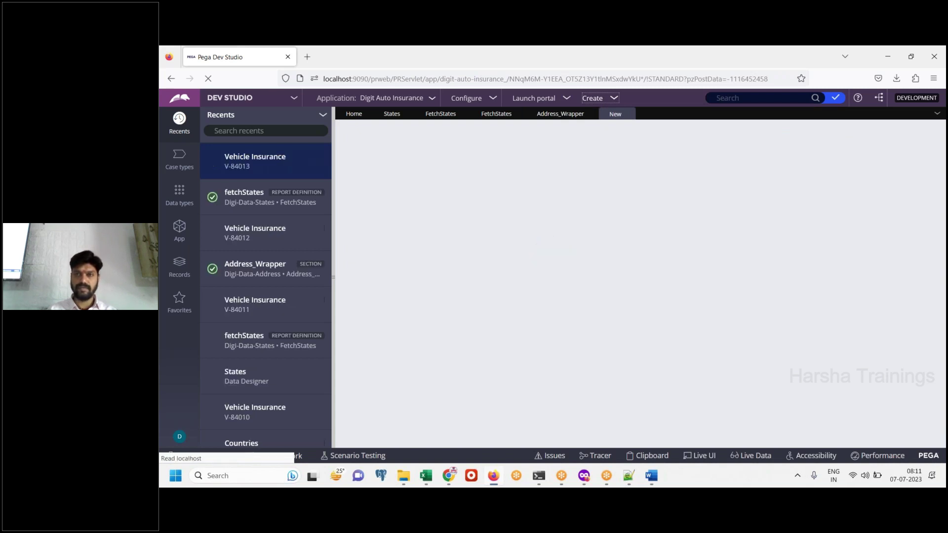
left_click(593, 236)
type("sdfsd")
left_click(877, 385)
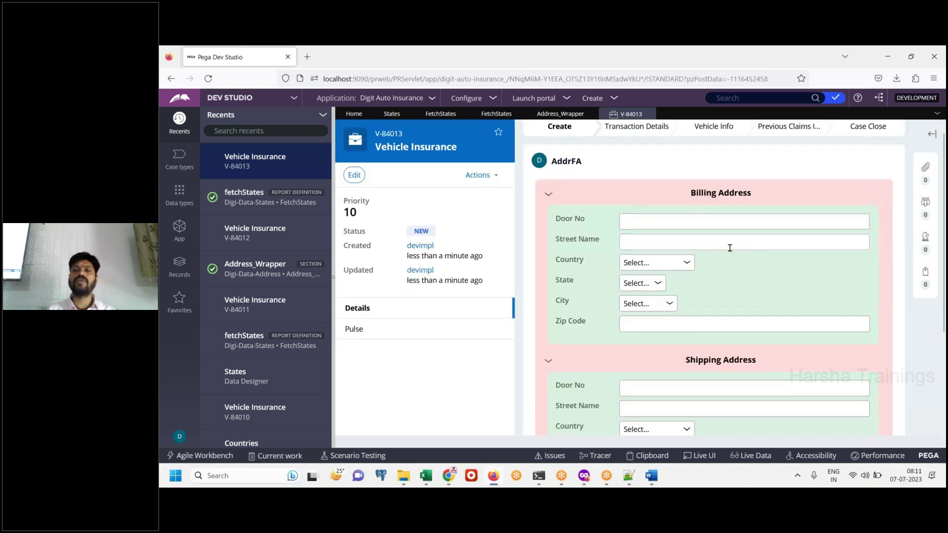
Step: Check the State options in the billing and shipping addresses while no country is selected
left_click(661, 284)
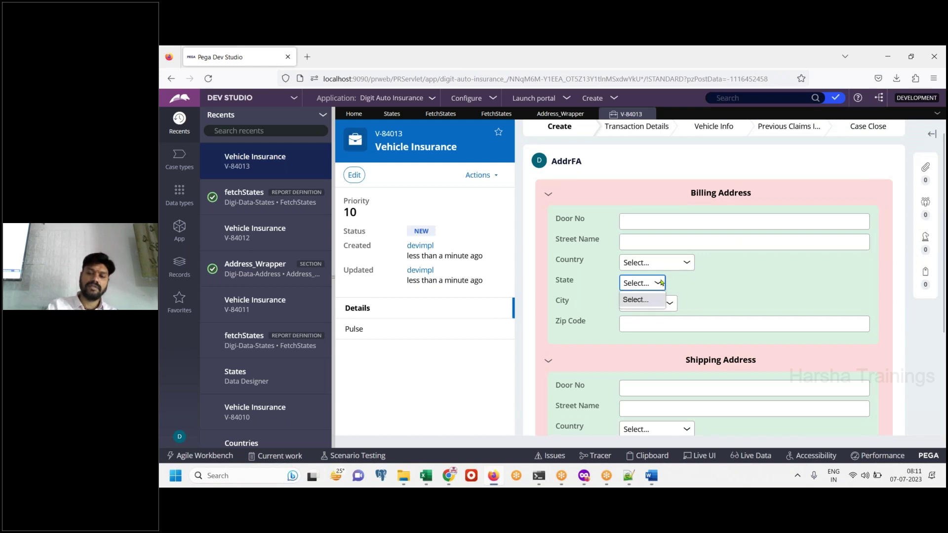
left_click(647, 481)
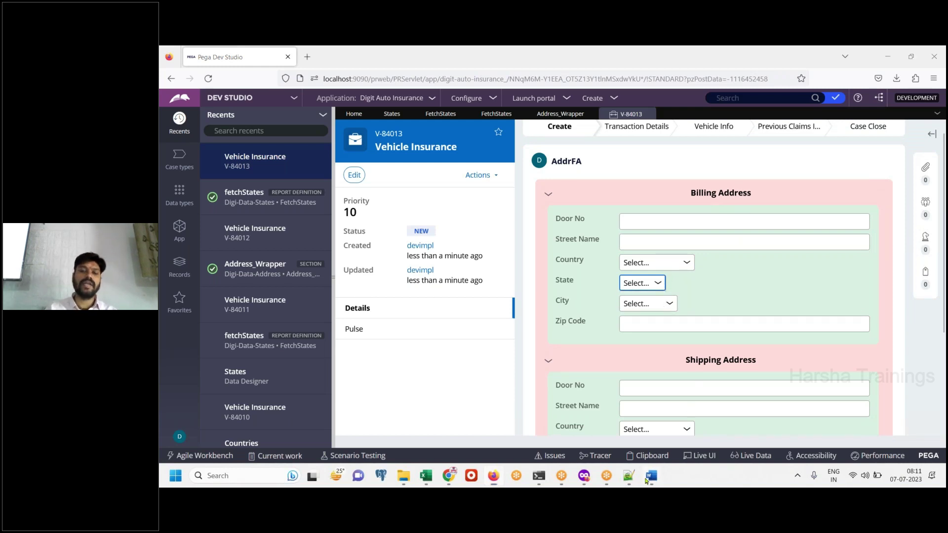
left_click(647, 481)
scroll(658, 383, "down", 2)
left_click(658, 384)
left_click(797, 354)
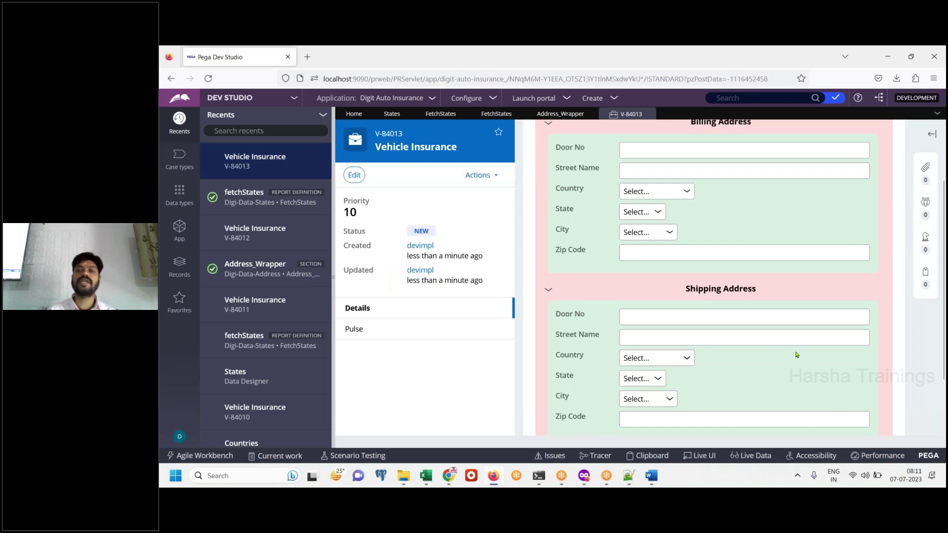
Step: Select America as the billing address country and open the State options for that country
left_click(663, 217)
left_click(685, 192)
left_click(655, 221)
left_click(654, 217)
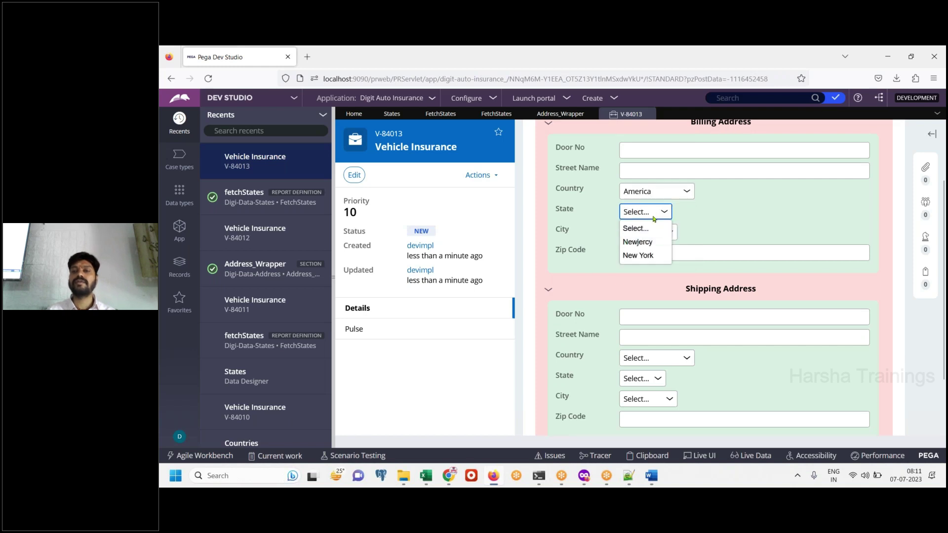
Step: Paste the screenshot of the billing State options into the Word notes and add the lines "Done." and "DONE." below it
left_click(652, 476)
key("ctrl+v")
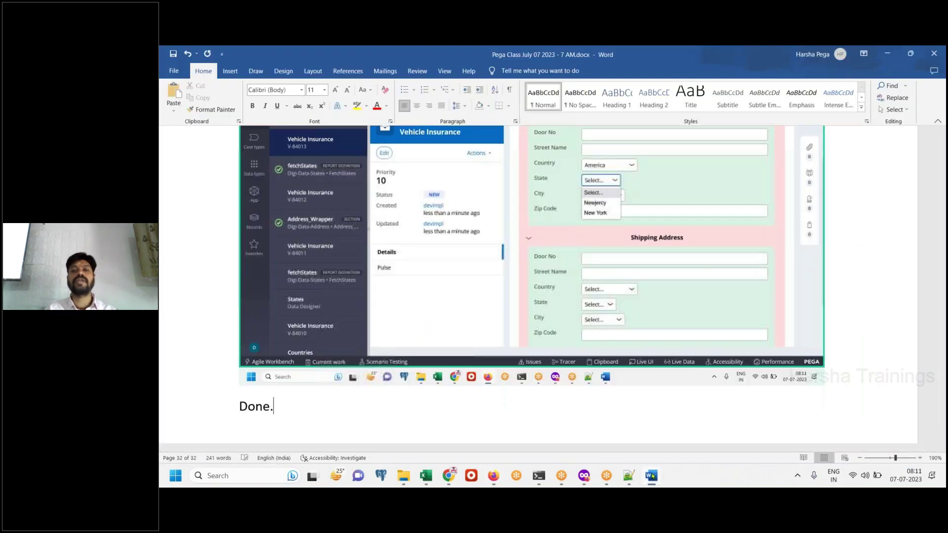
key("Return")
type("DONE.")
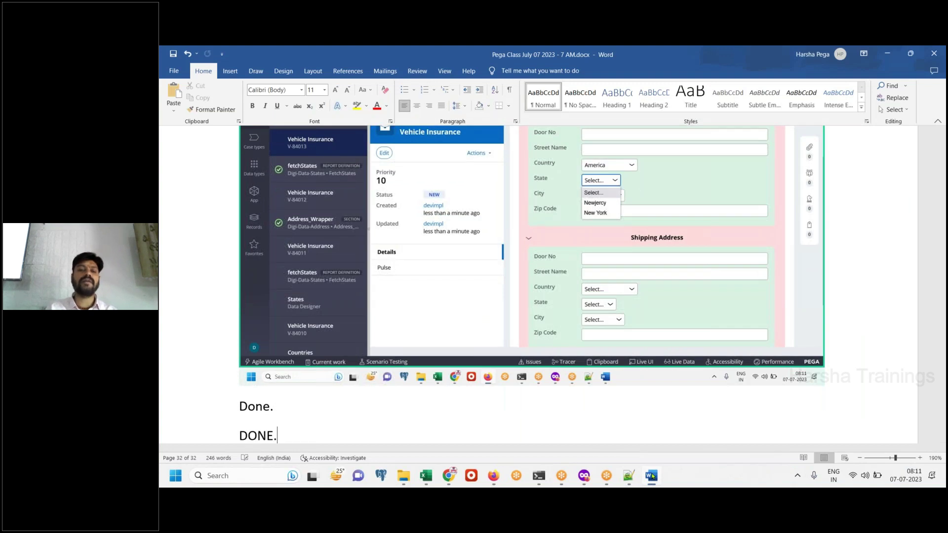
key("Return")
Step: Return to Pega Dev Studio and close the V-84013 case, discarding its unsaved changes
left_click(494, 475)
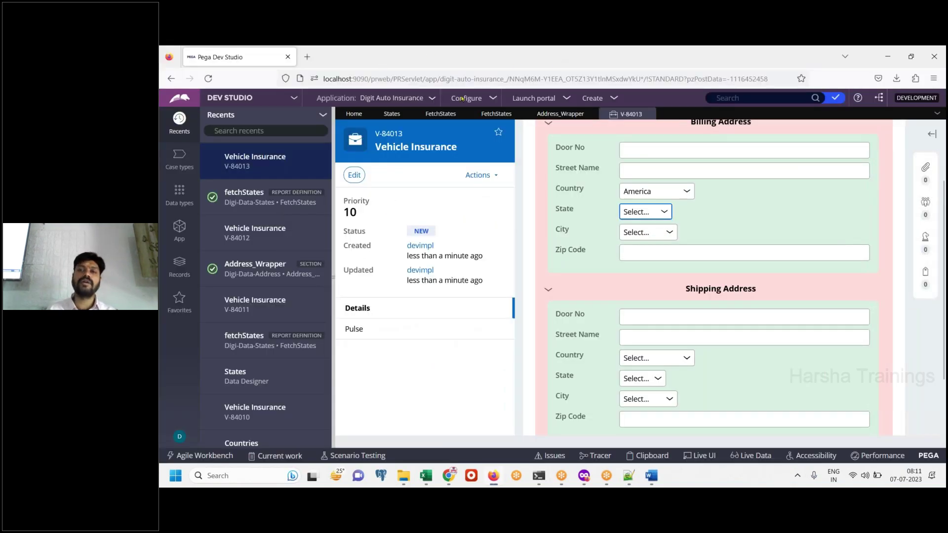
left_click(650, 114)
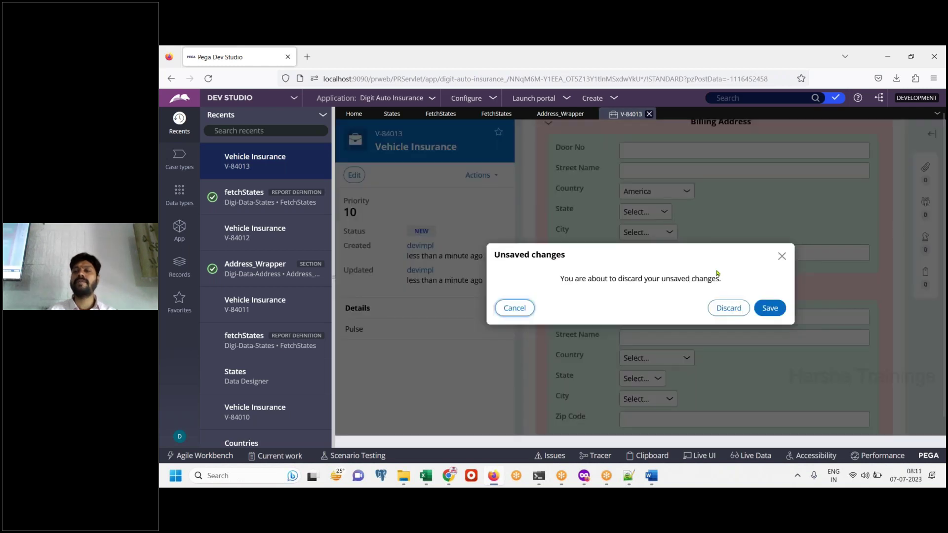
left_click(725, 308)
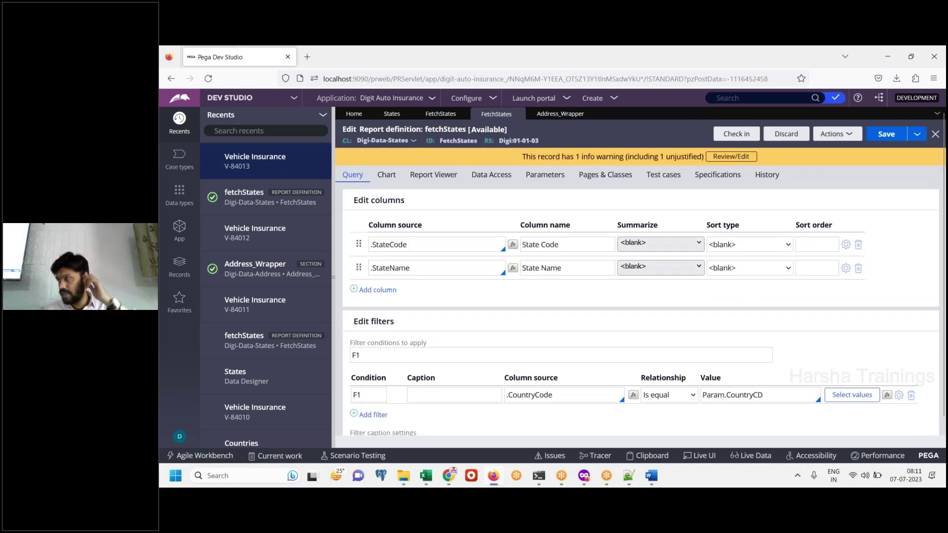
left_click(628, 478)
left_click(627, 478)
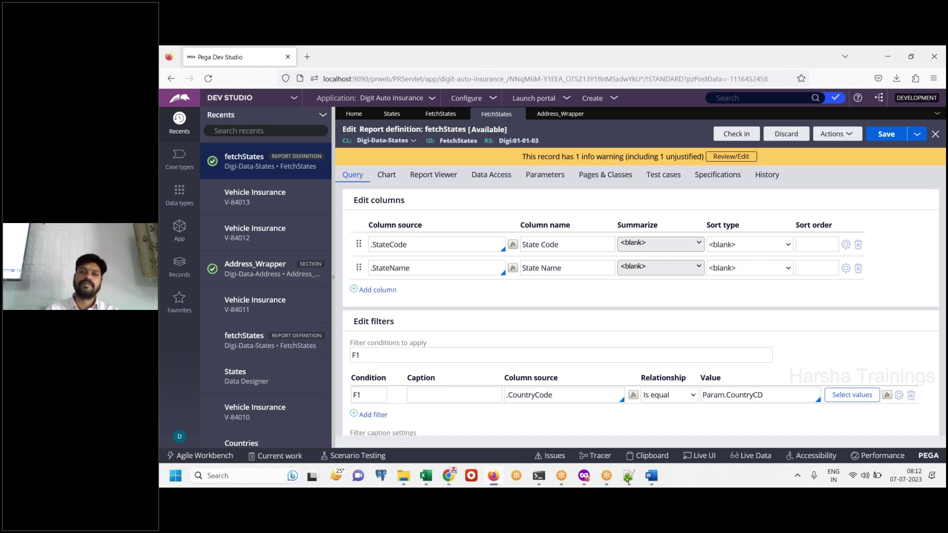
Step: Close the open States, FetchStates and Address_Wrapper records so that only the Home page stays open
left_click(406, 115)
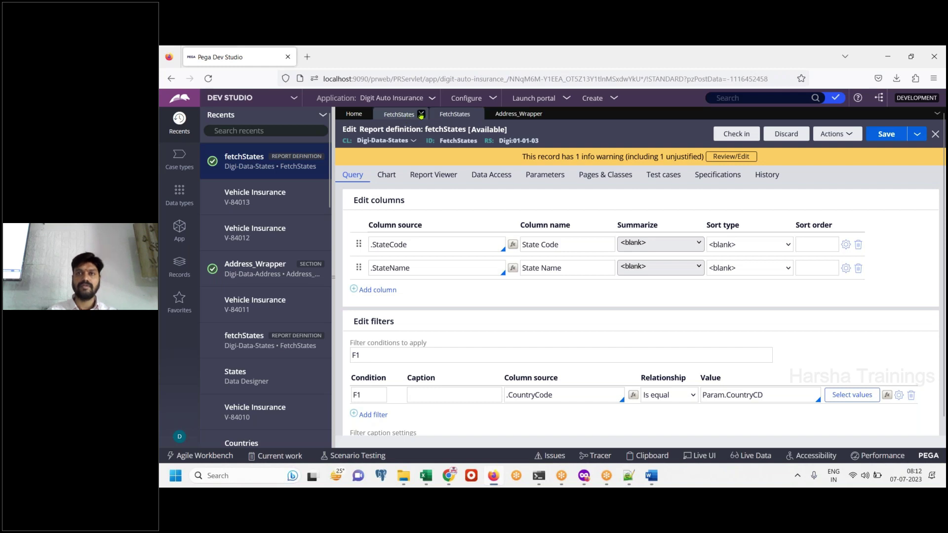
left_click(422, 115)
left_click(421, 114)
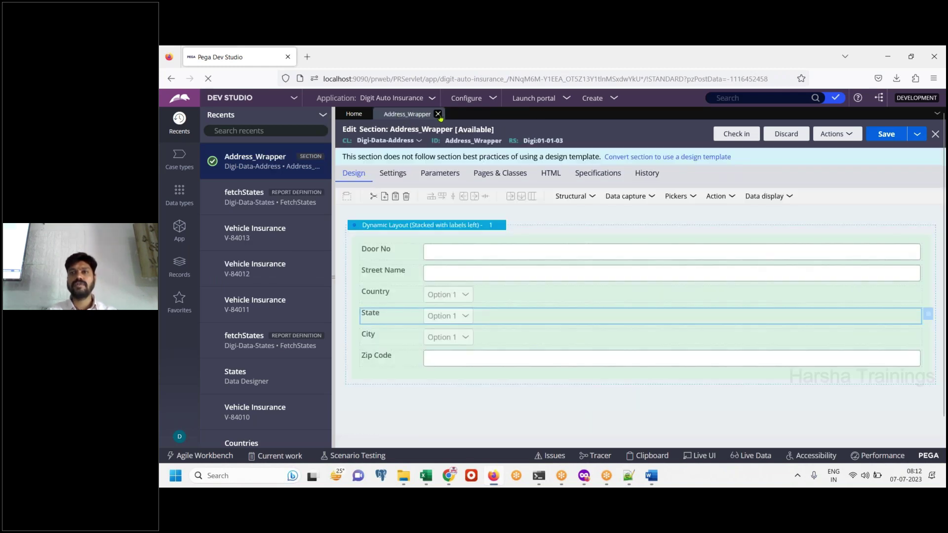
left_click(438, 115)
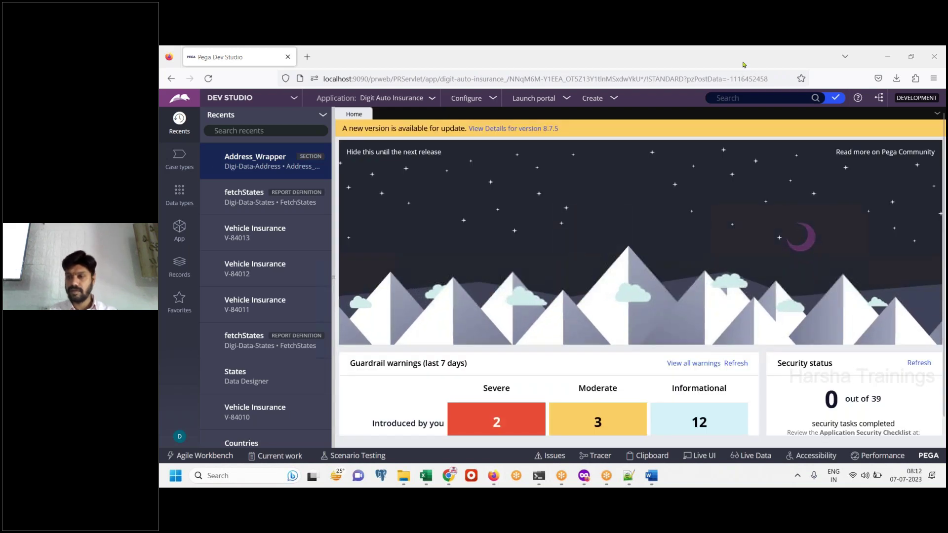